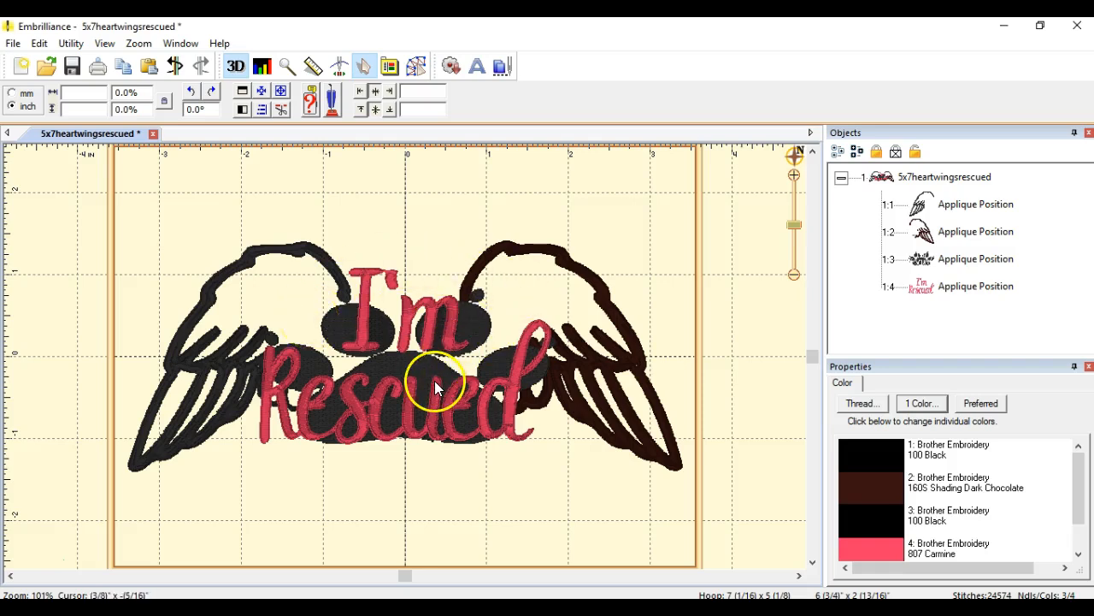
click(13, 44)
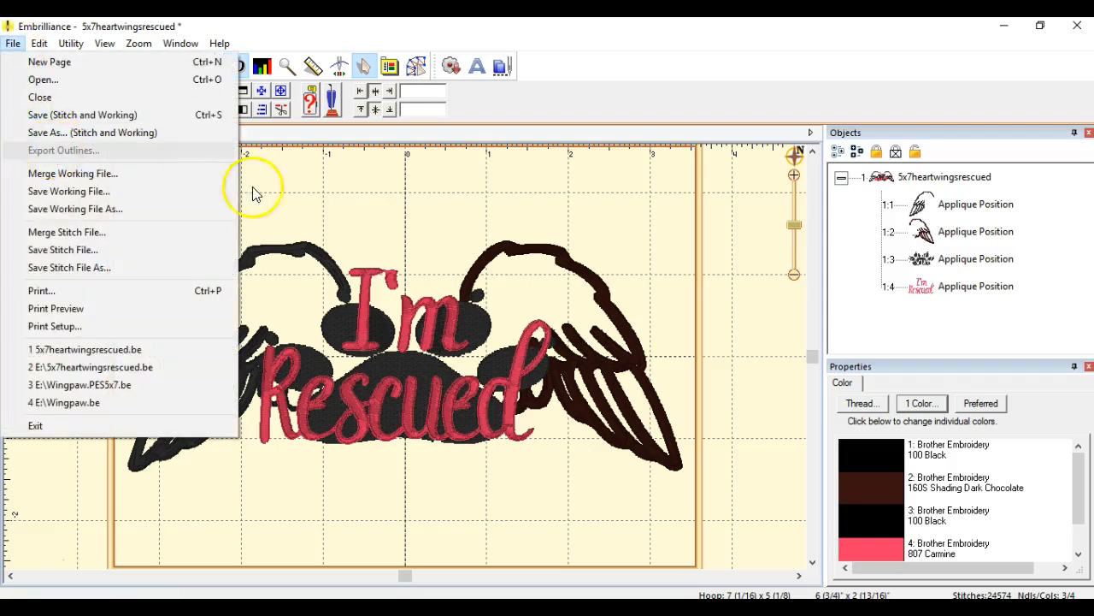
click(308, 195)
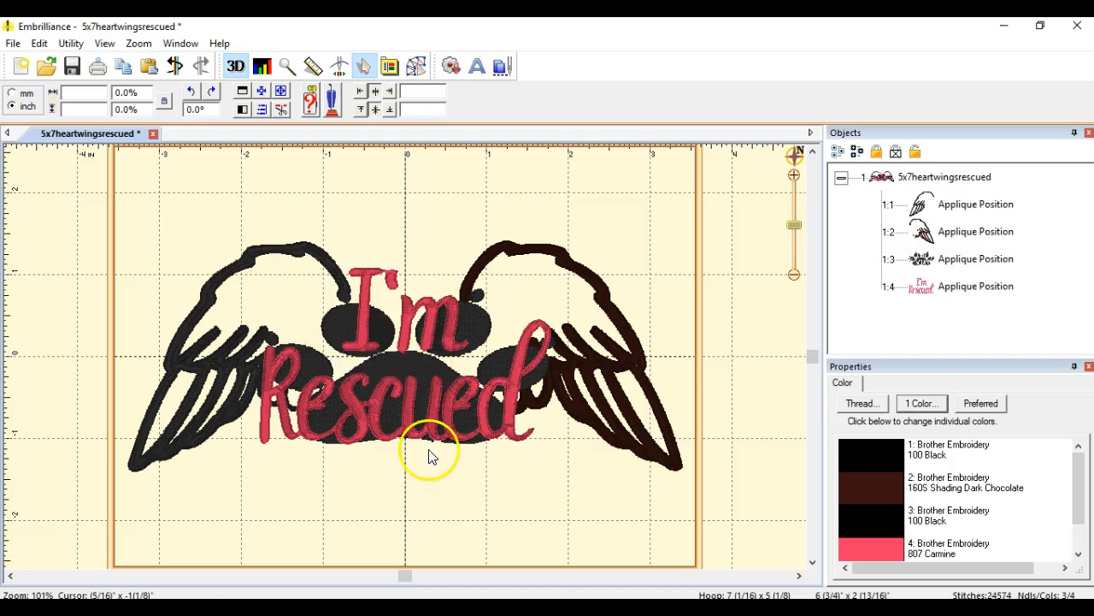
Step: Switch to Page 1 in Sure Cuts A Lot 4 and move the grey wing silhouette to about X 2.54 in, Y 6.63 in
mouse_move(453, 607)
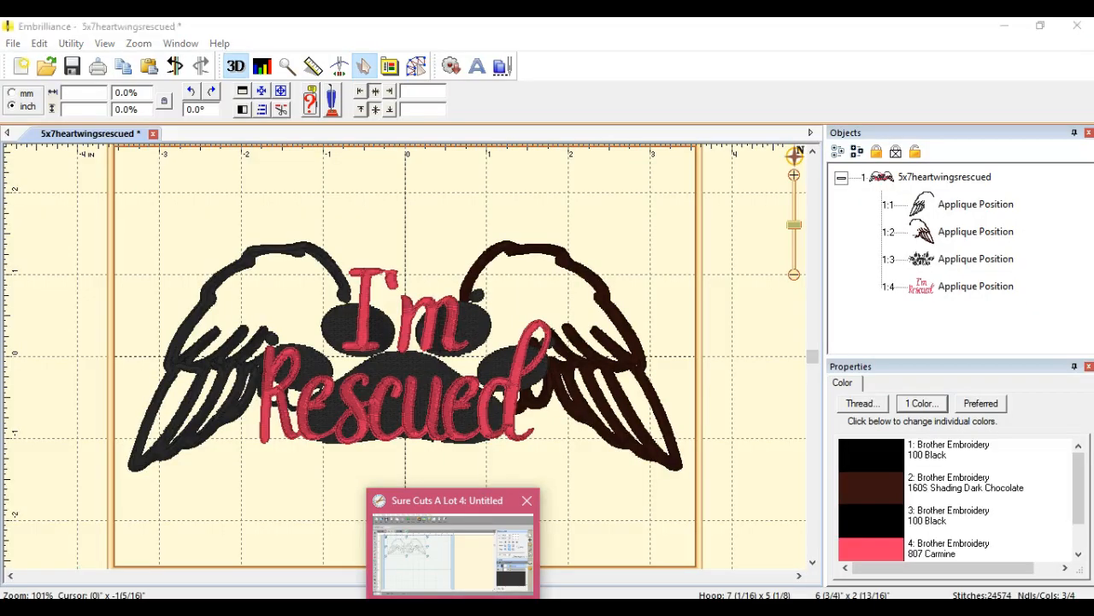
click(452, 551)
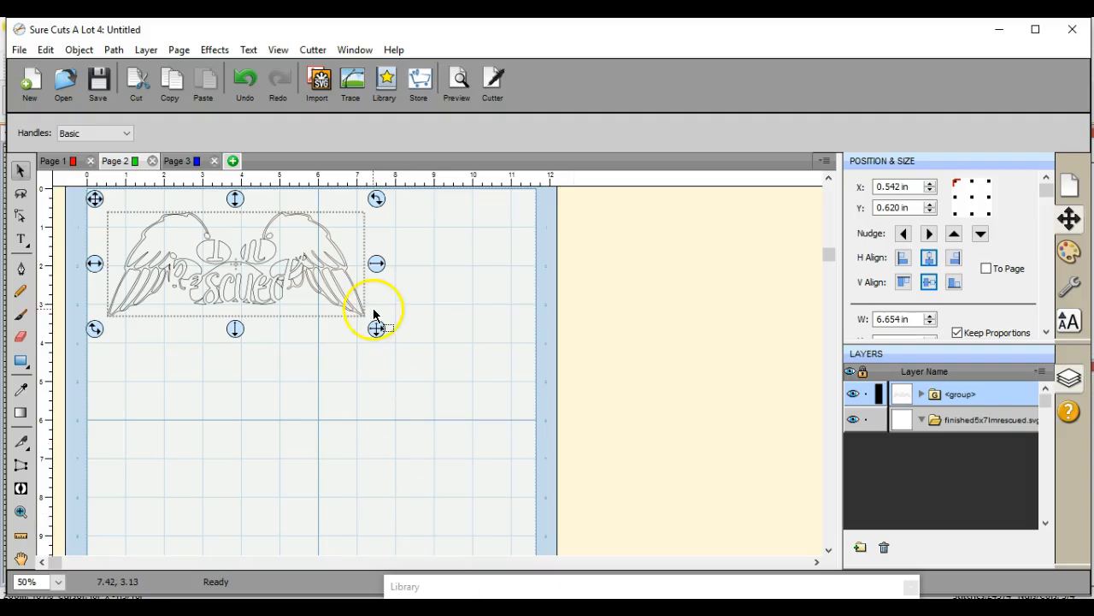
click(58, 161)
drag(273, 429, 311, 509)
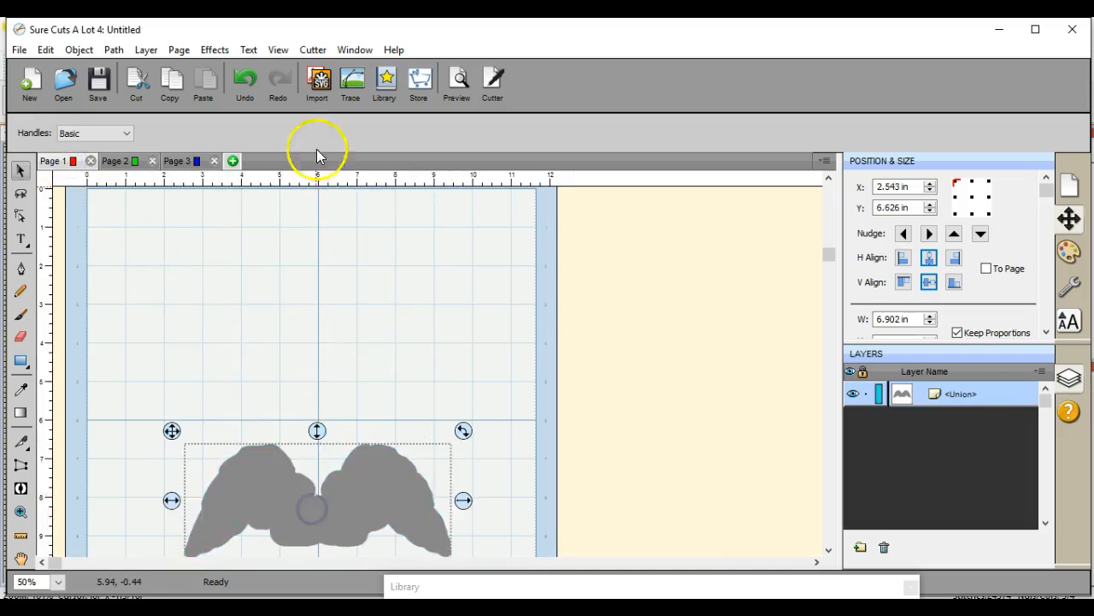
Step: Import Applique.fcm and place its wing shape at about X 1.27 in, Y 2.33 in
click(317, 79)
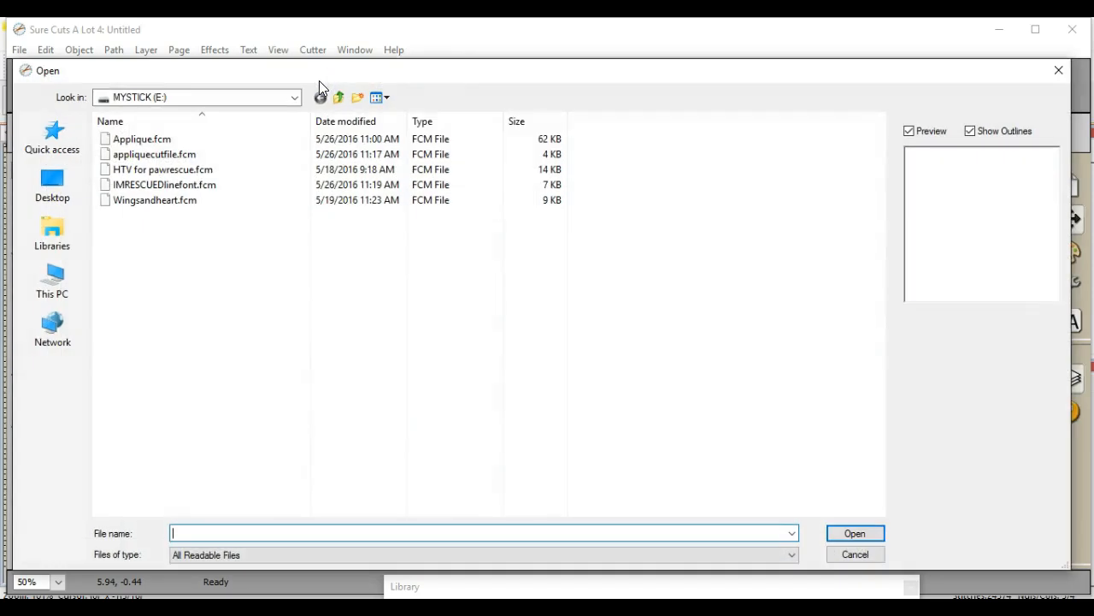
click(281, 155)
double_click(280, 141)
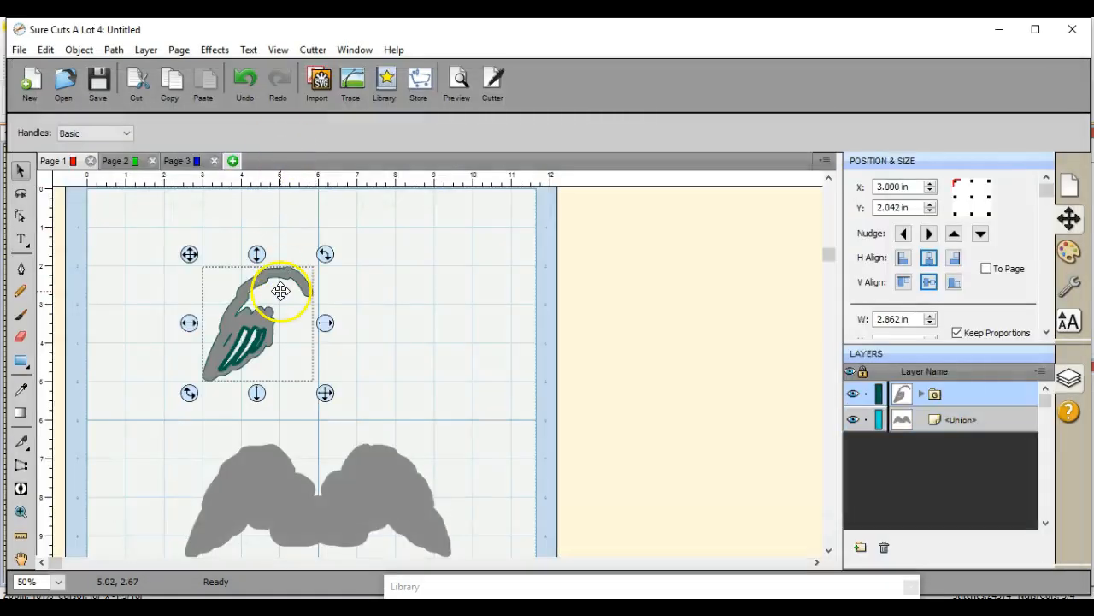
drag(257, 334, 181, 350)
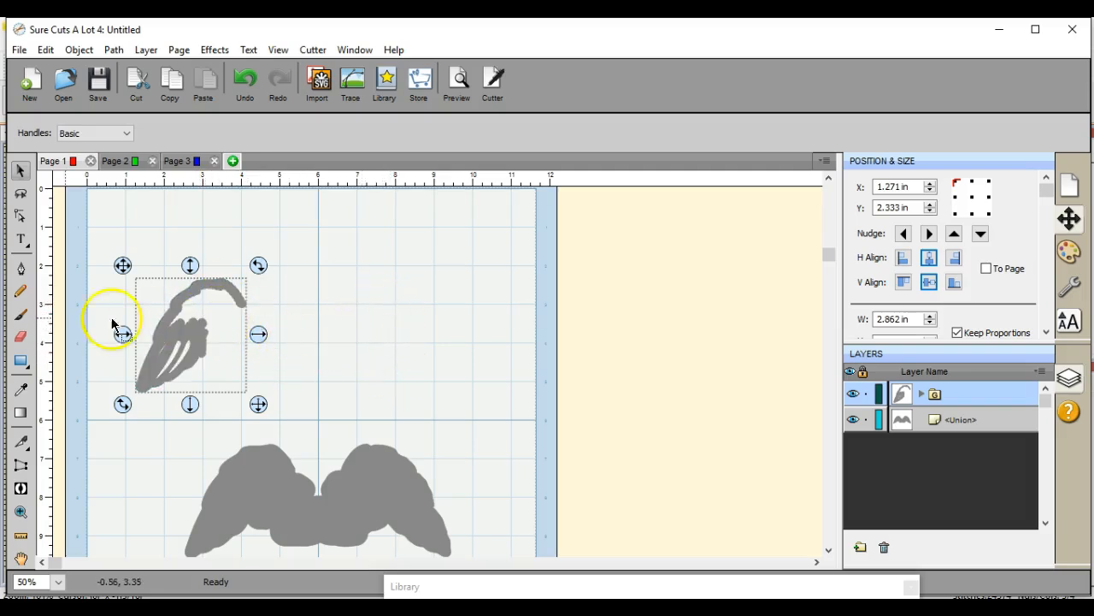
Step: Fill in the gaps of the imported wing by painting over it with a 0.600 in brush
click(22, 317)
mouse_move(152, 344)
mouse_down()
mouse_move(182, 349)
mouse_move(156, 367)
mouse_move(183, 313)
mouse_move(202, 298)
mouse_move(225, 302)
mouse_move(221, 313)
mouse_move(220, 296)
mouse_move(202, 316)
mouse_move(218, 347)
mouse_up()
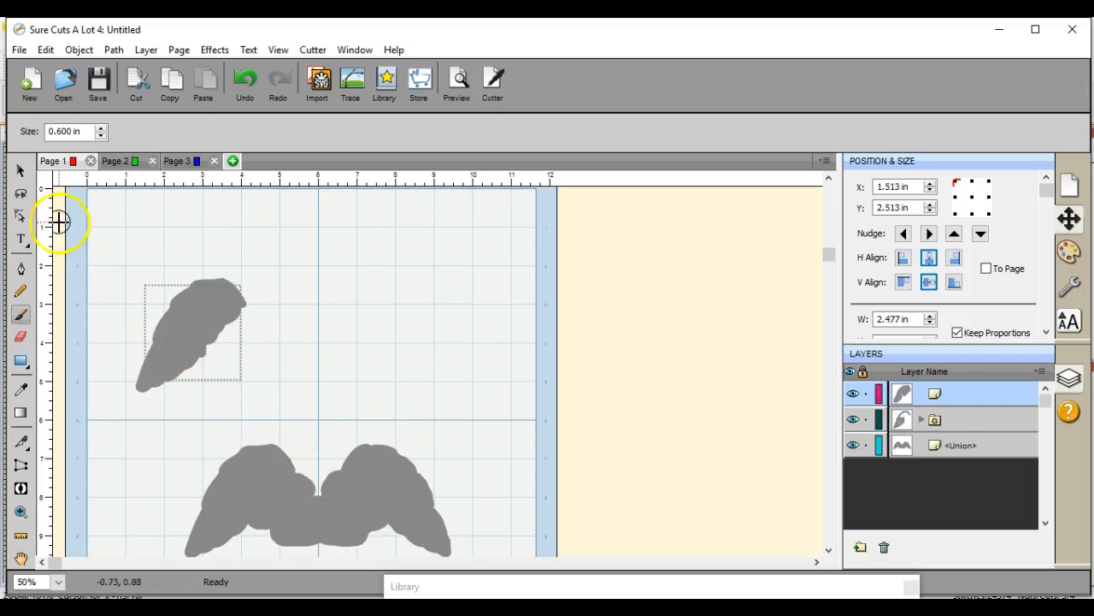
click(19, 170)
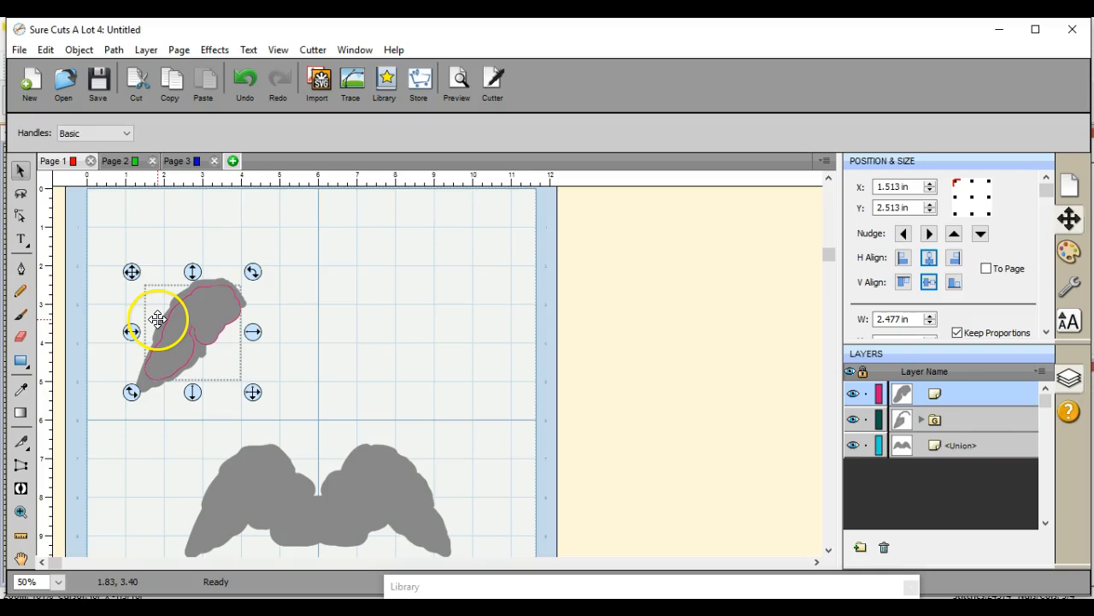
Step: Delete the imported wing together with the brush-painted shape over it
drag(100, 247, 253, 452)
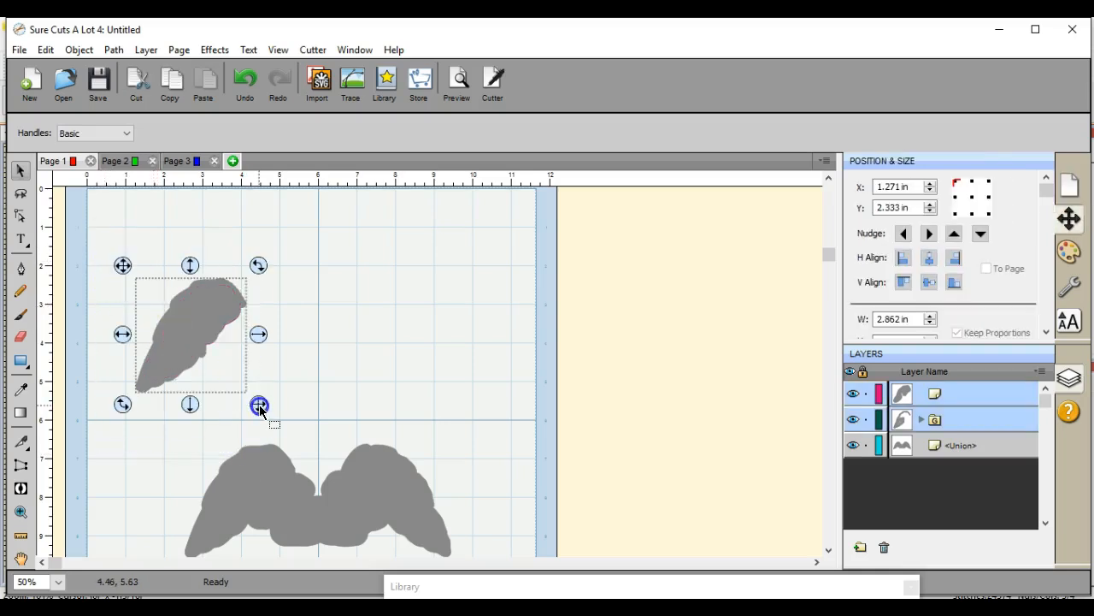
right_click(190, 350)
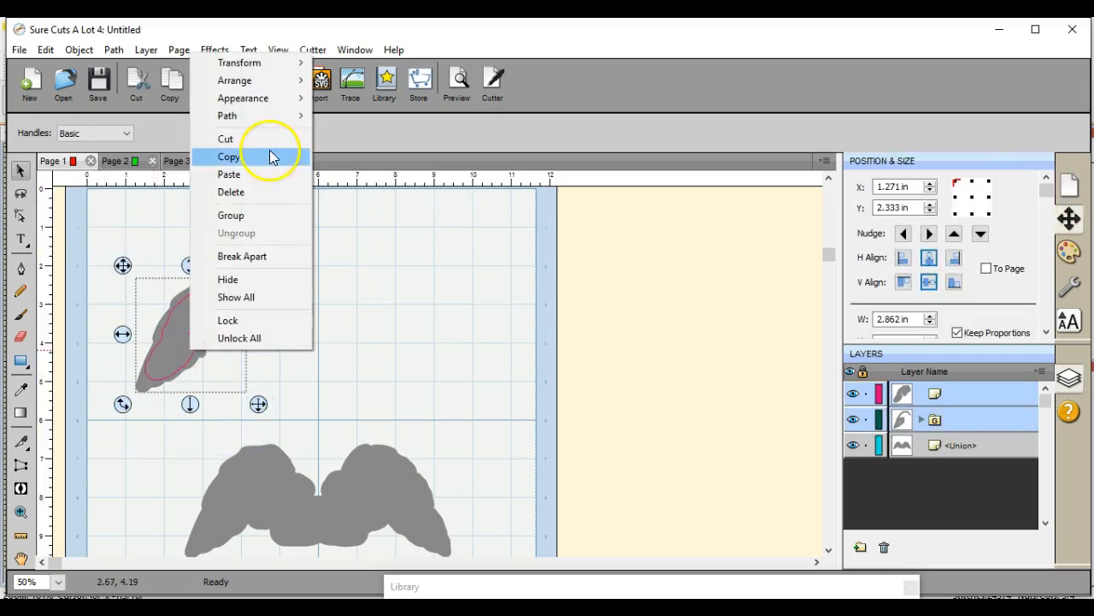
click(247, 193)
Step: Move the silhouette on Page 1 to about X 2.54 in, Y 1.48 in and Page 2's outline design to about X 2.69 in, Y 3.37 in
drag(333, 518, 332, 321)
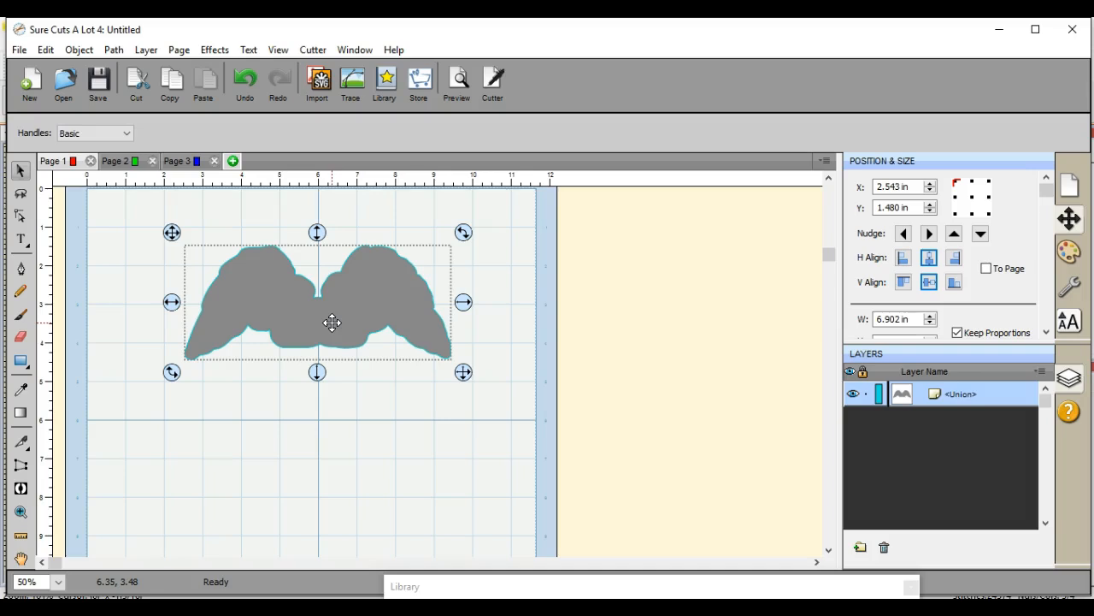
click(124, 163)
drag(234, 281, 318, 388)
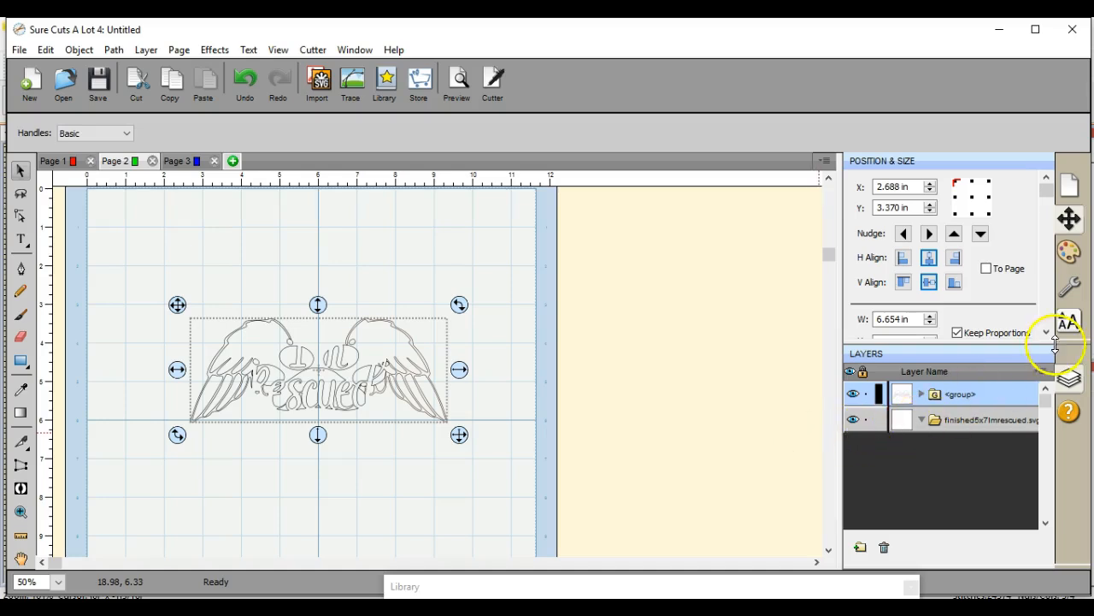
Step: Send the outlined wing design's group layer from Page 2 to Page 1
click(1041, 371)
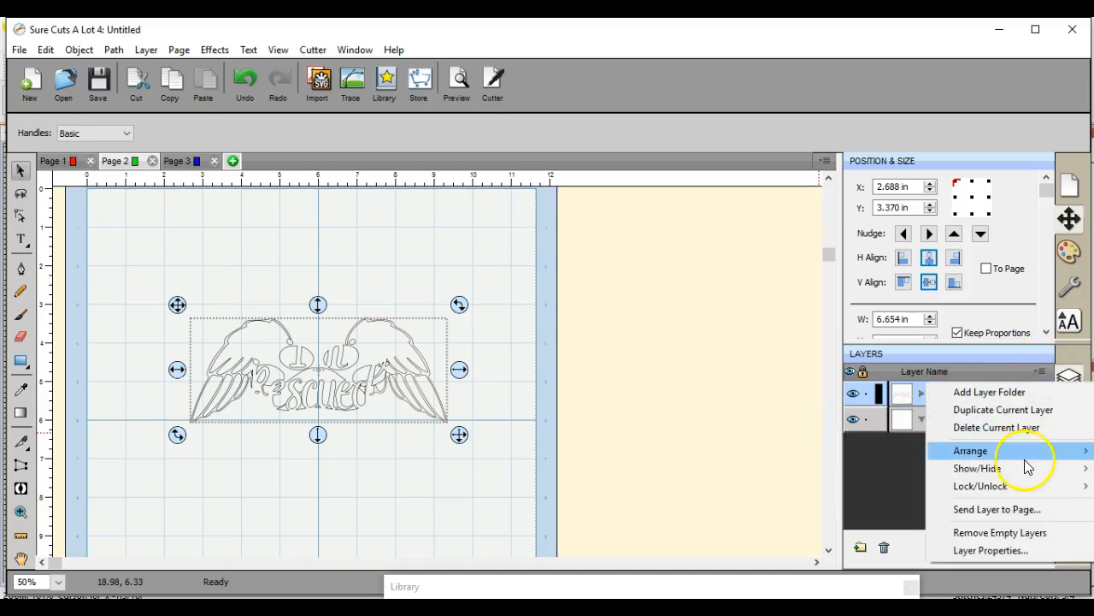
click(996, 509)
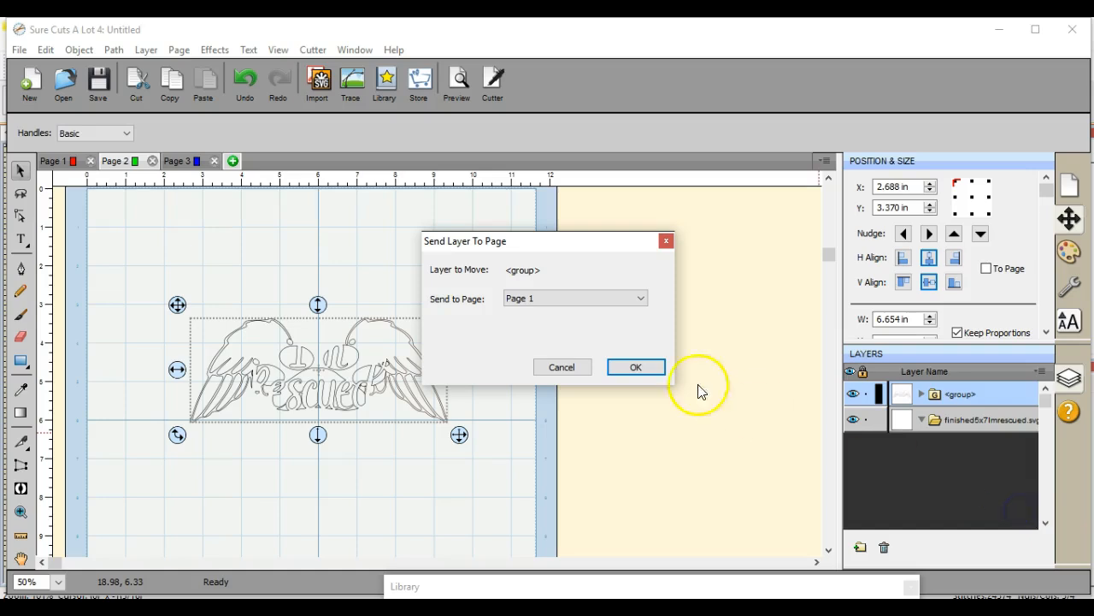
click(636, 367)
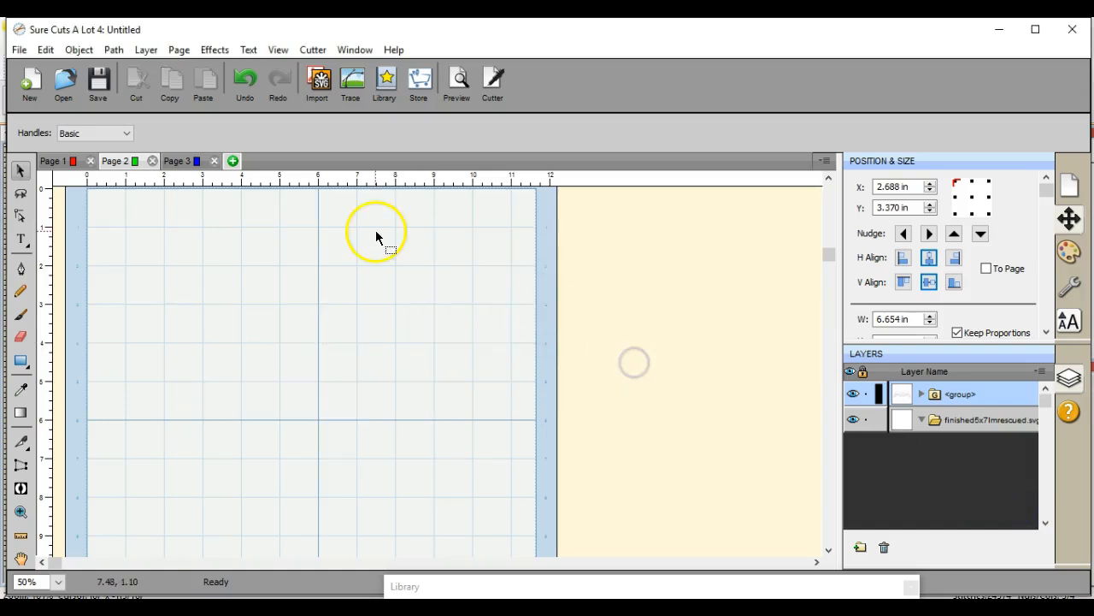
Step: Send both "I'm Rescued" lettering layers from Page 3 to Page 1 and return to Page 1
click(202, 165)
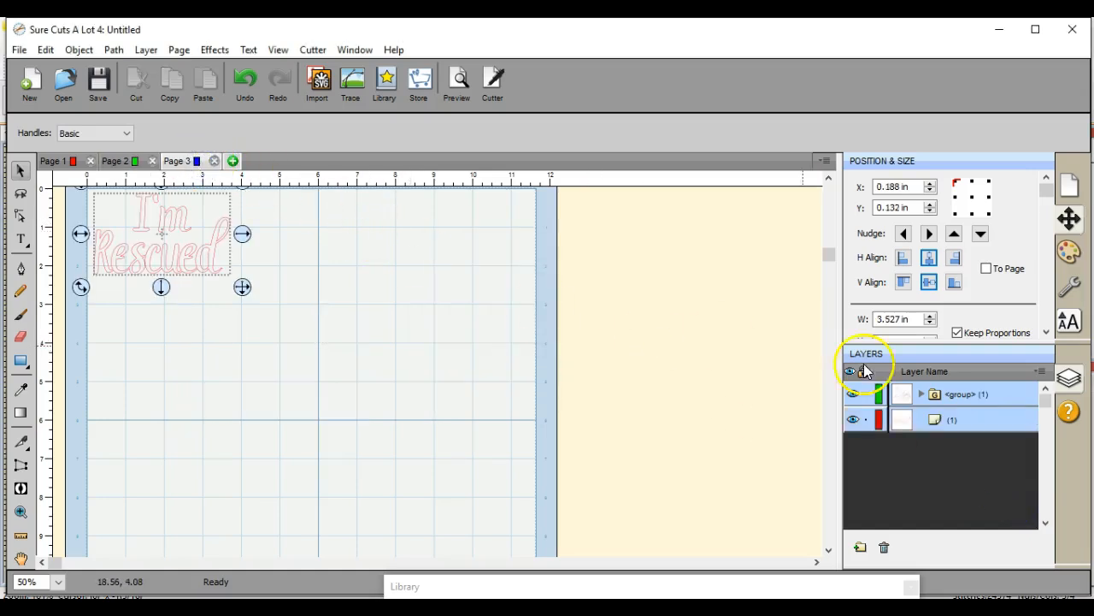
click(1042, 371)
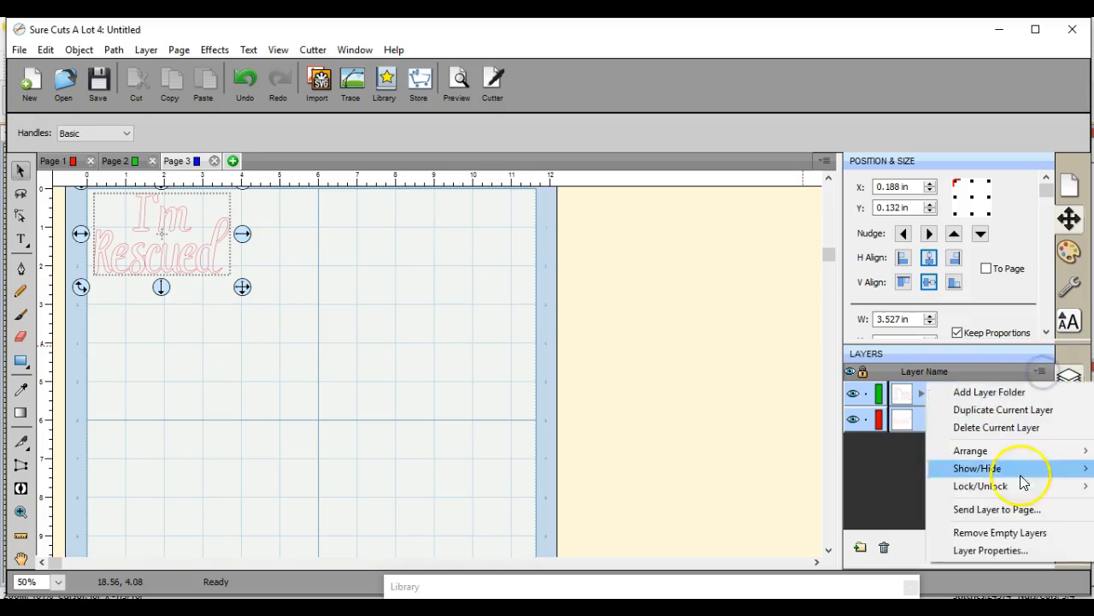
click(1012, 510)
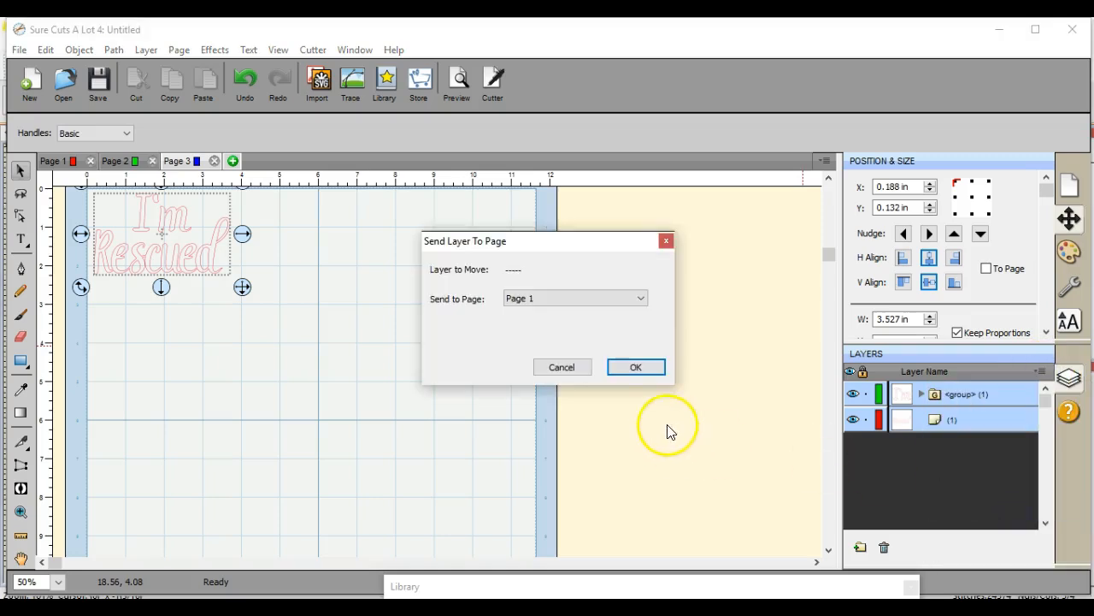
click(635, 365)
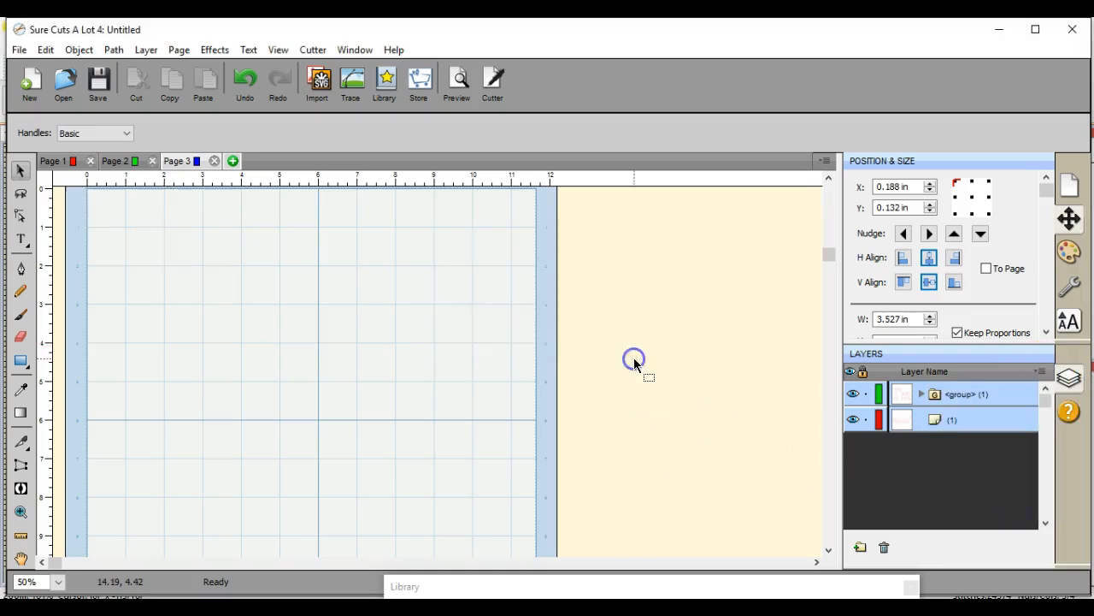
click(73, 161)
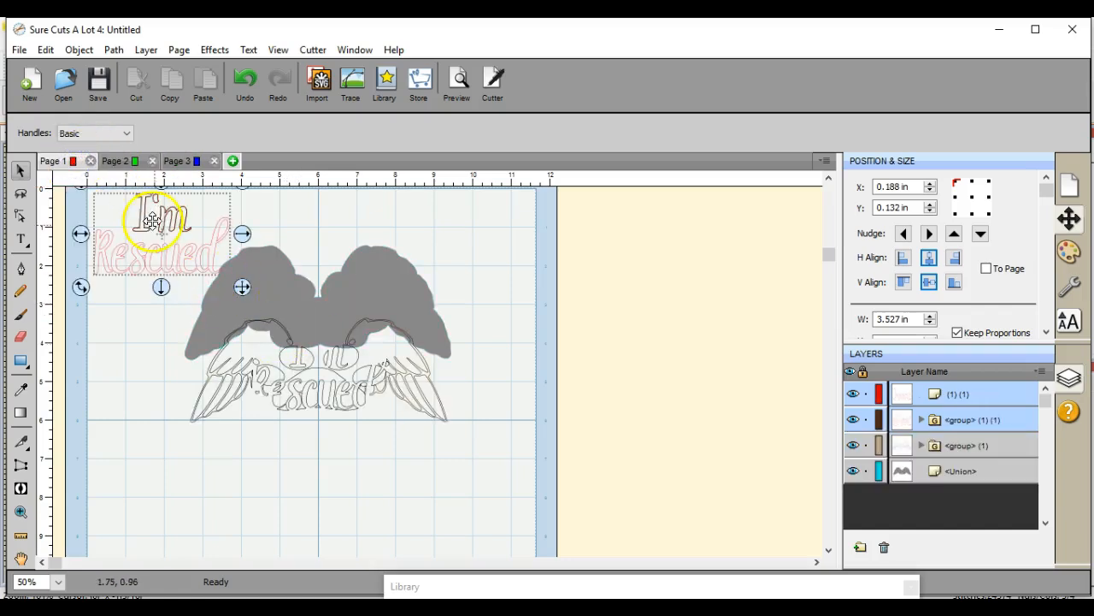
Step: Move the "I'm Rescued" lettering down over the wing outlines and center all objects on Page 1 horizontally
drag(149, 216, 250, 393)
drag(120, 220, 521, 490)
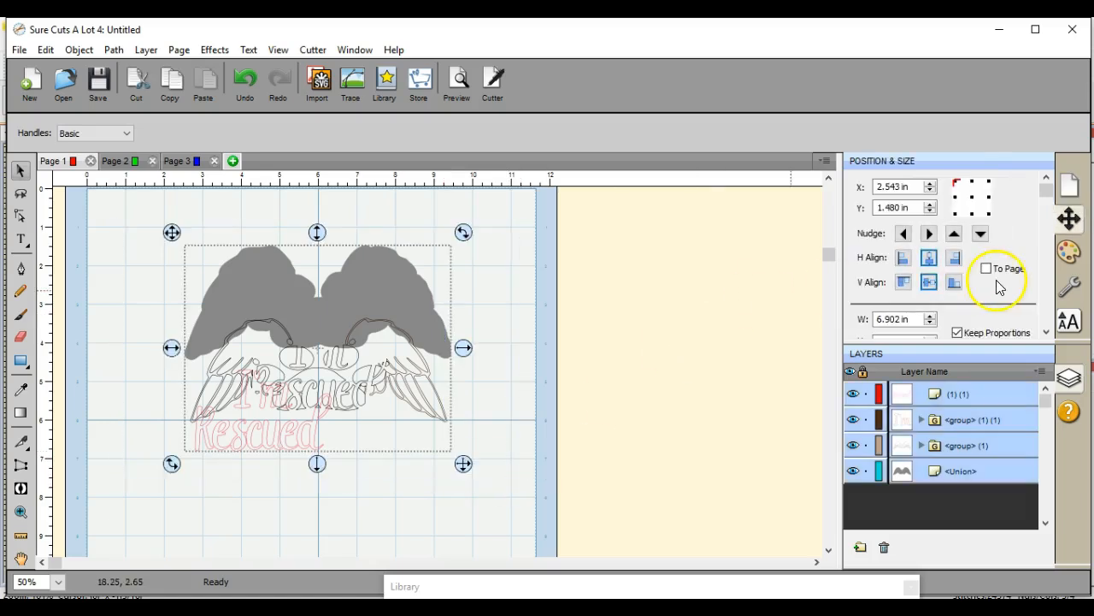
click(929, 258)
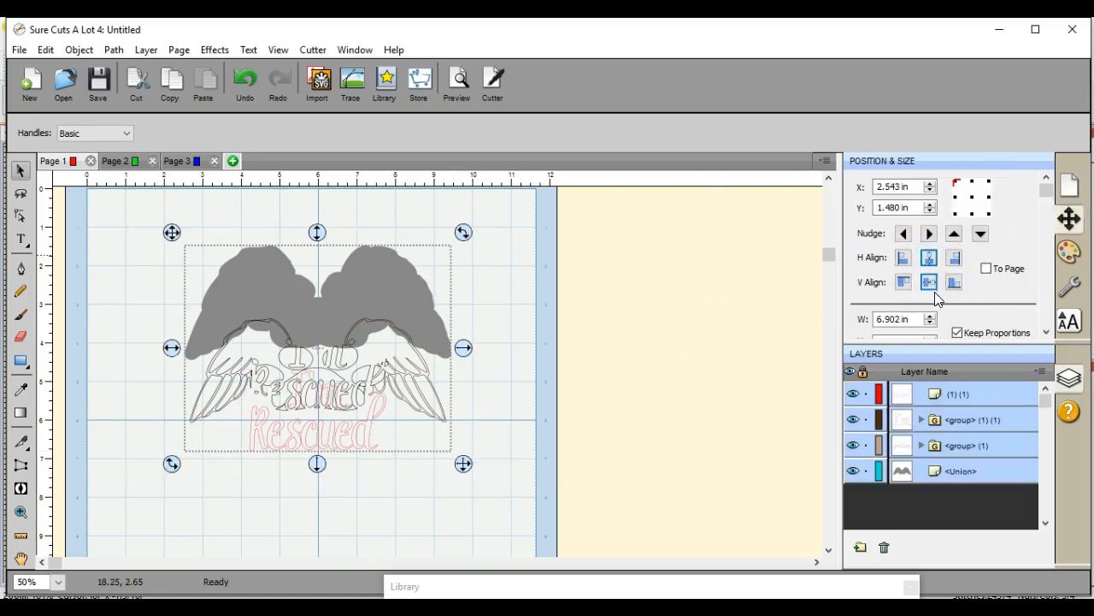
Step: Try to center all objects vertically with the lettering ungrouped, and pull "Rescued" and the outline design down off the silhouette
click(929, 282)
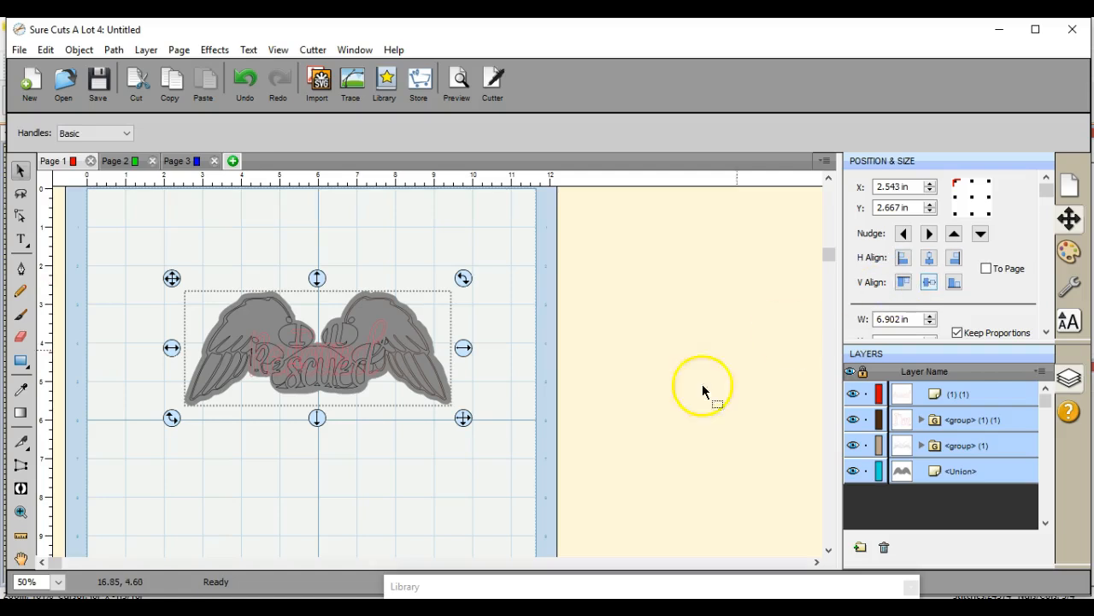
click(553, 398)
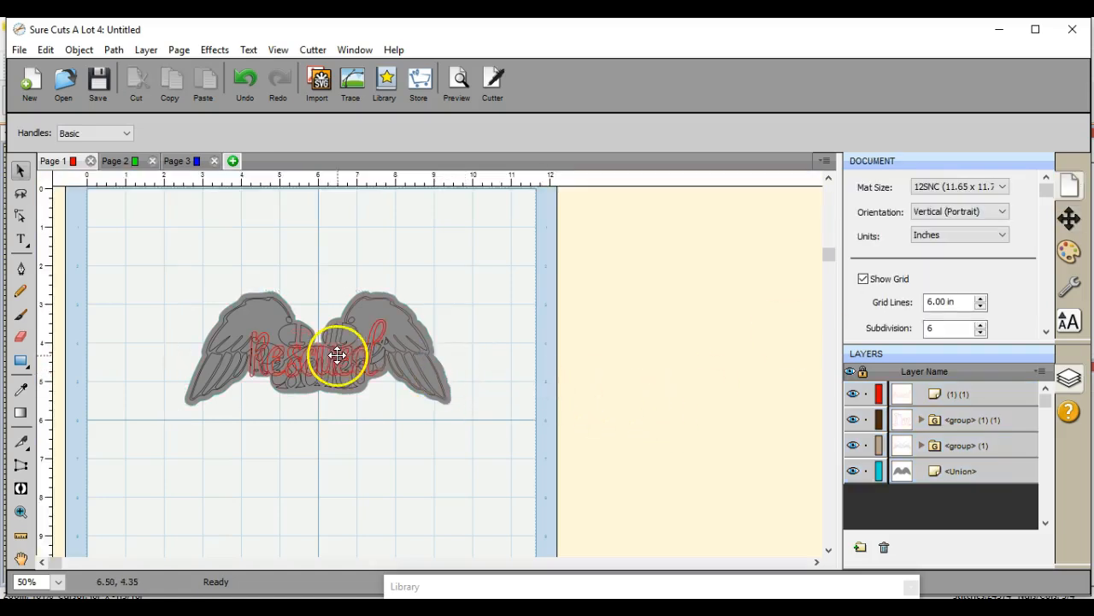
drag(342, 347, 348, 507)
drag(325, 368, 327, 430)
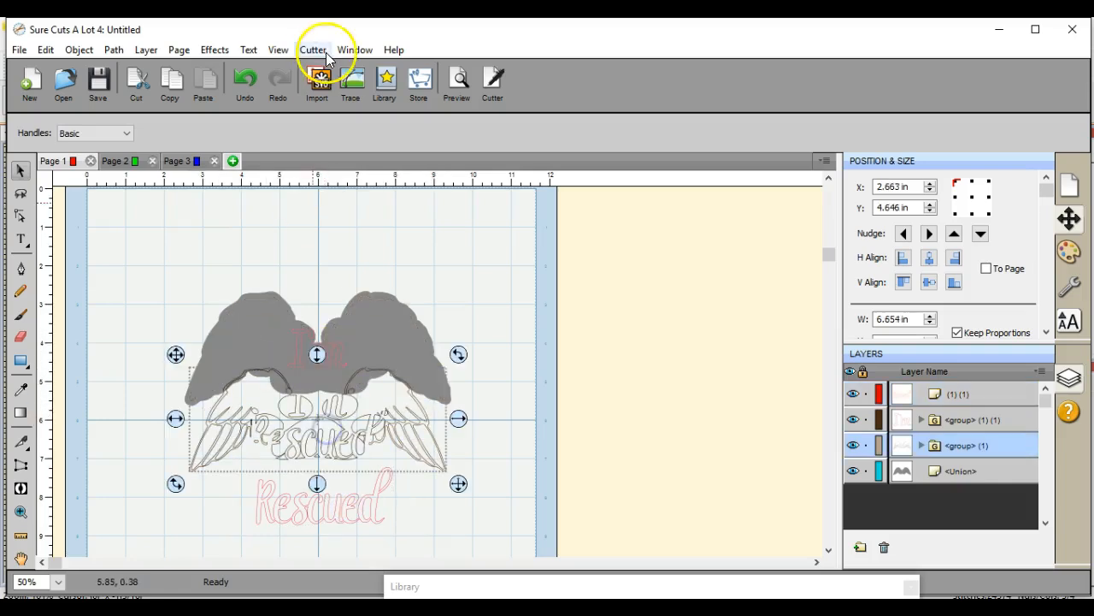
Step: Undo the two moves and the vertical centering
click(245, 79)
click(245, 79)
click(244, 79)
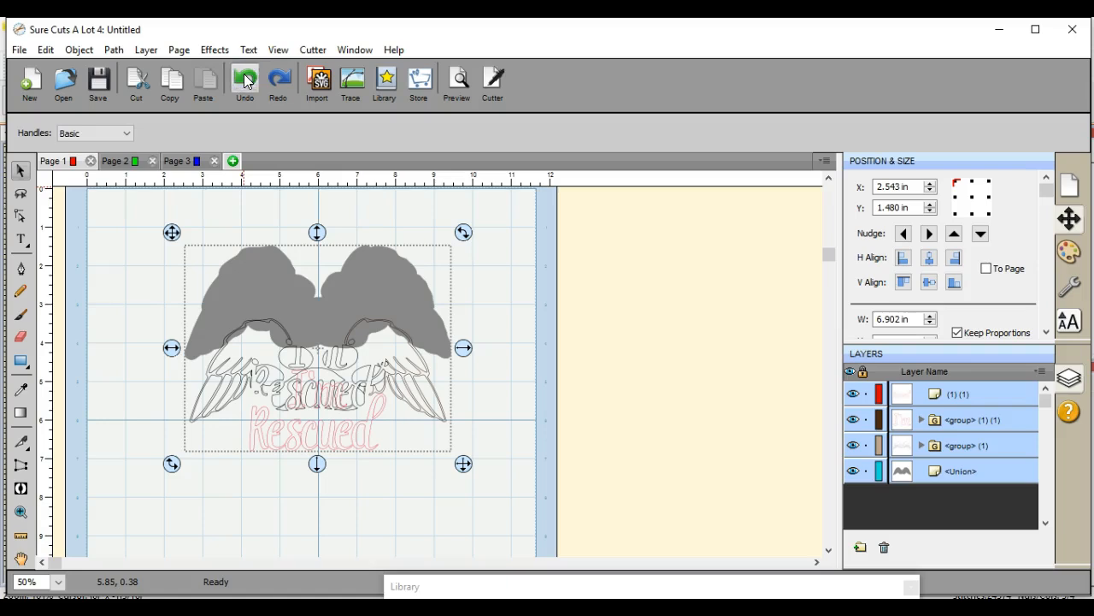
Step: Move the outline wing design up onto the grey silhouette, at about X 2.66 in, Y 1.48 in
click(461, 414)
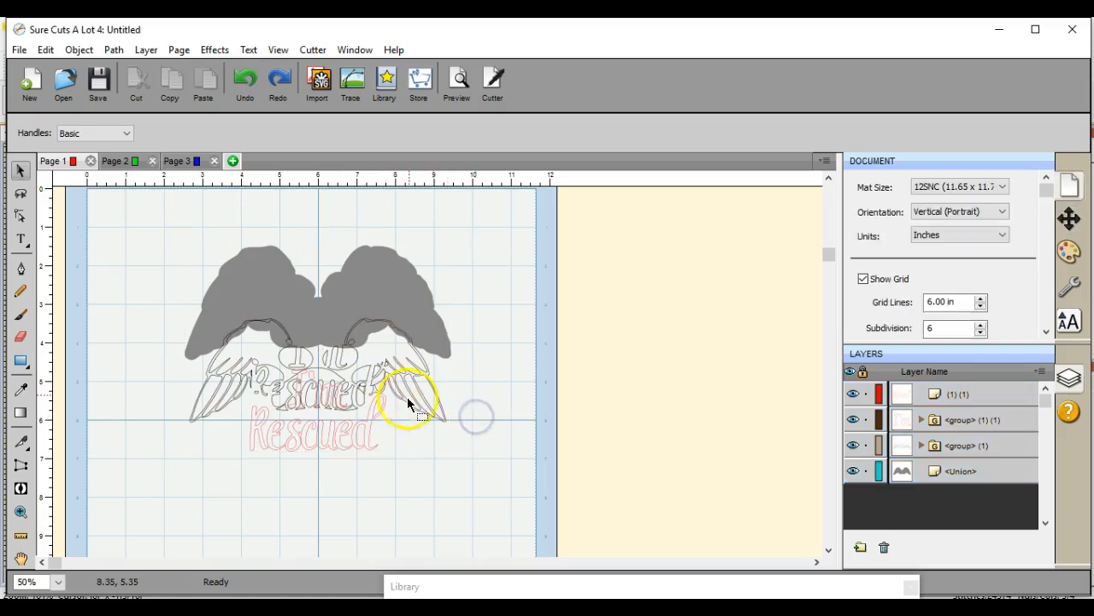
drag(408, 393, 405, 325)
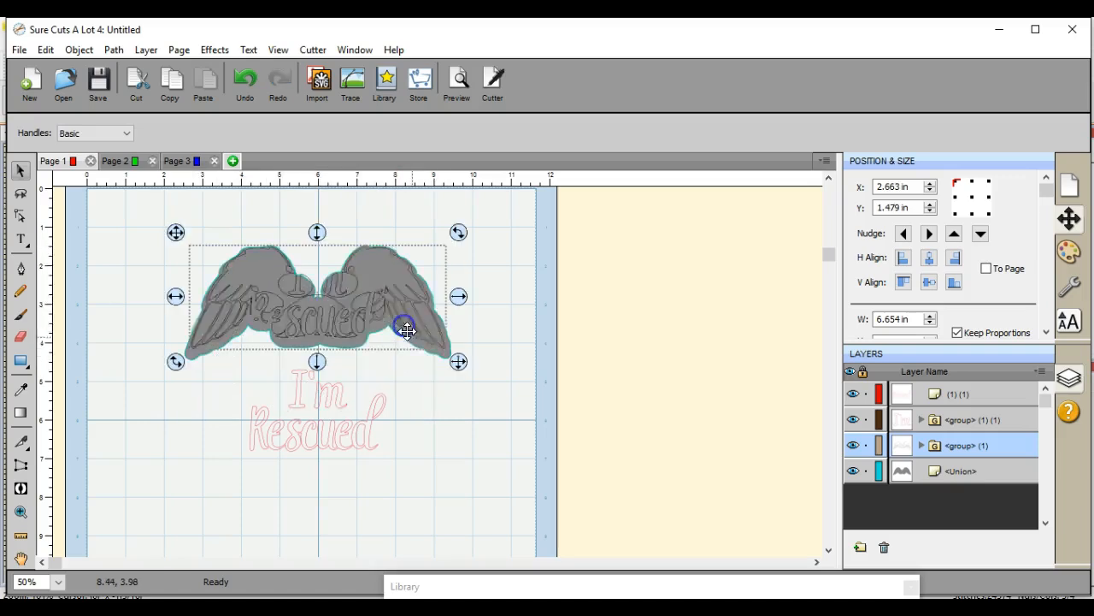
Step: Group the "I'm" and "Rescued" lettering pieces into one object
drag(456, 498, 205, 349)
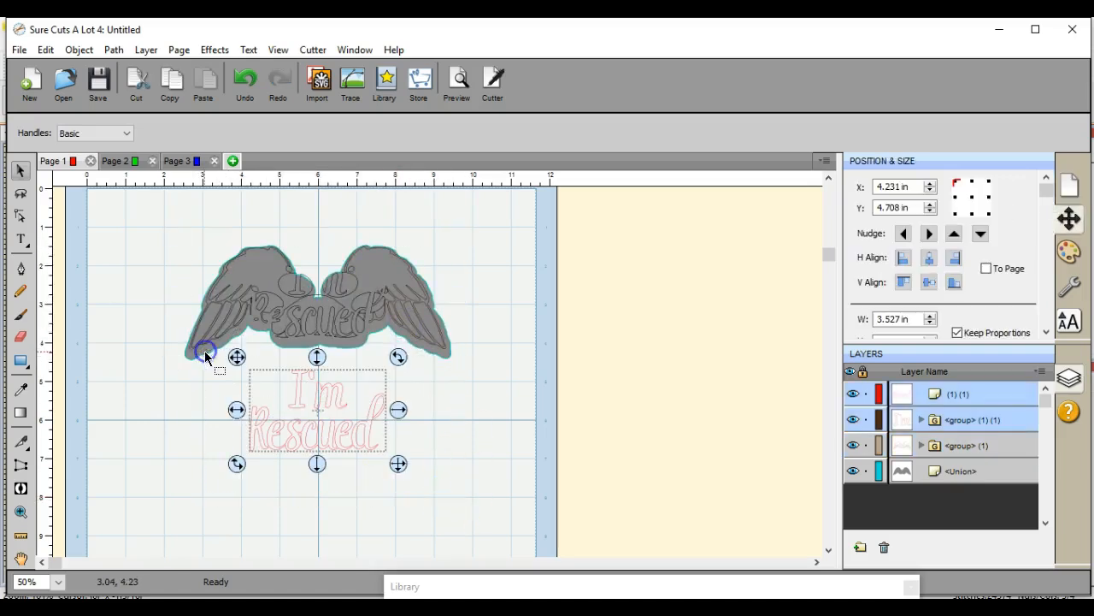
click(77, 50)
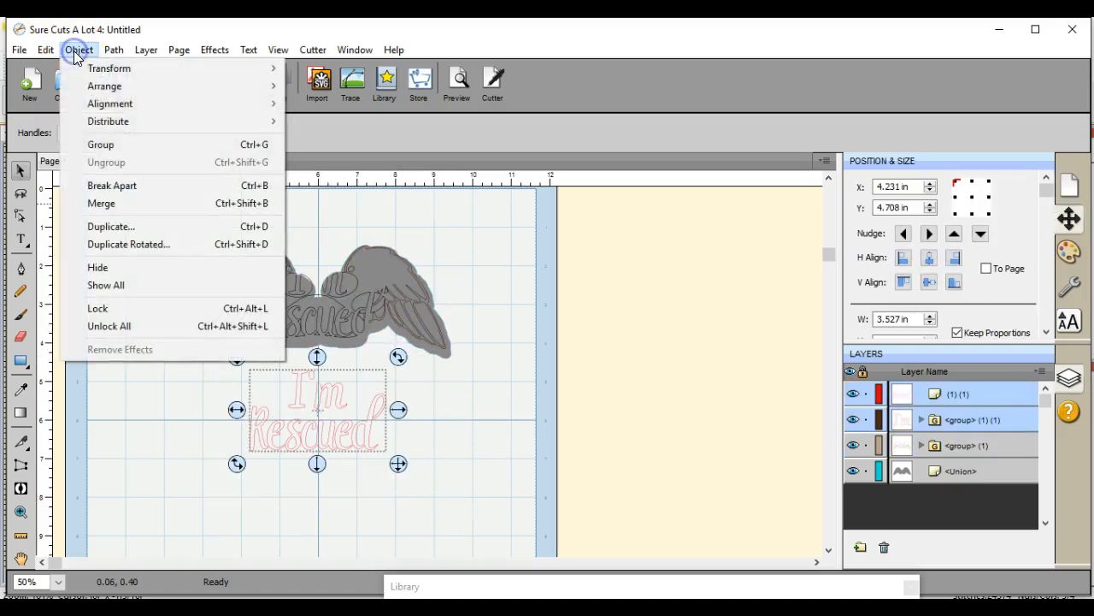
click(94, 143)
Step: Center the grouped lettering, the outline design and the silhouette vertically on each other
drag(152, 210, 483, 493)
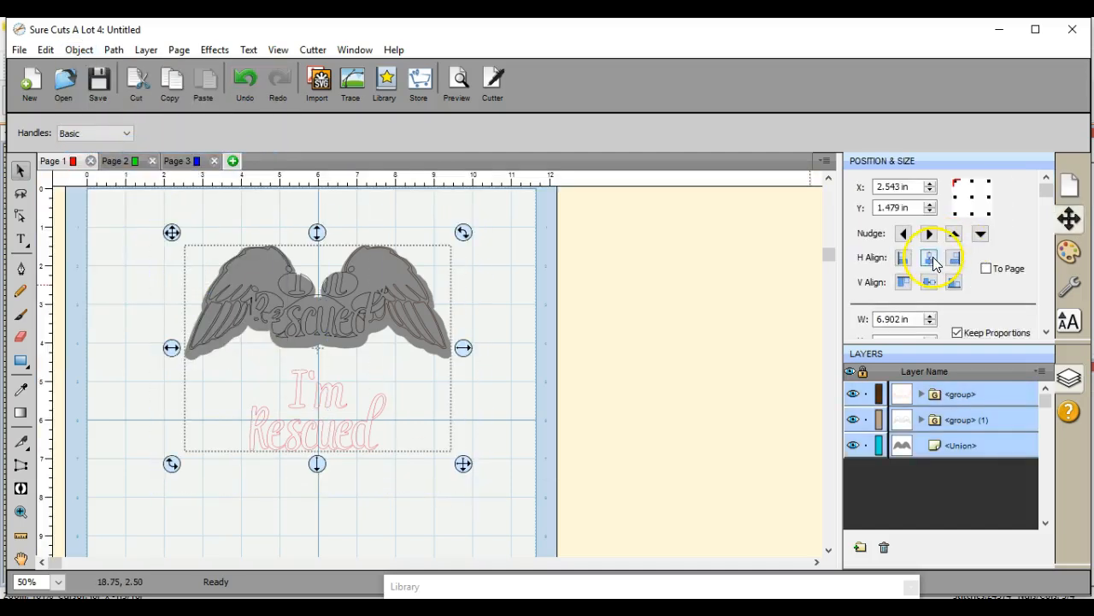
click(929, 281)
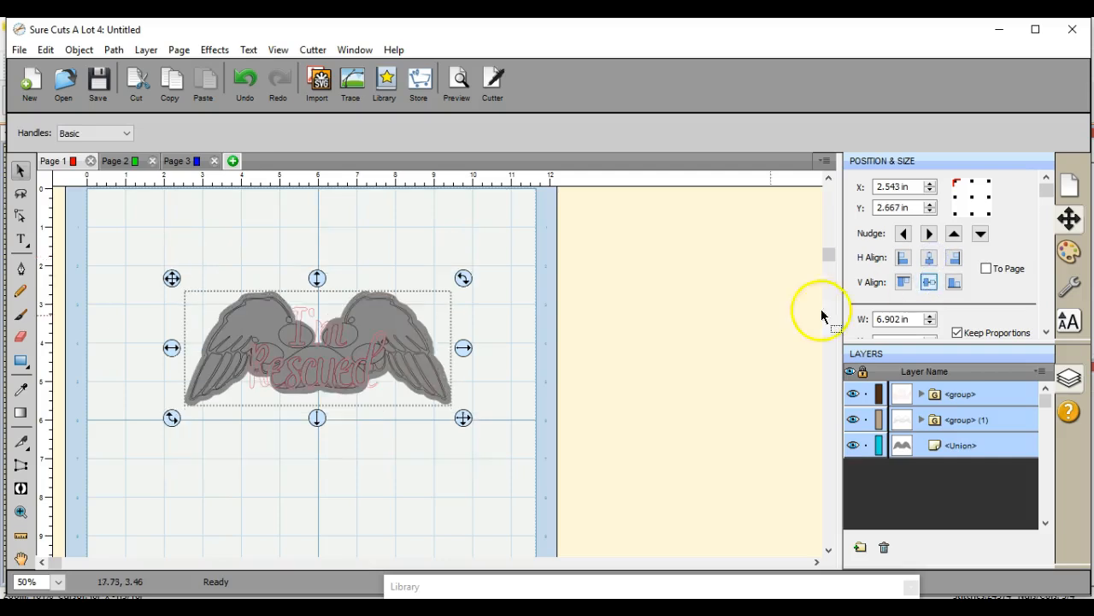
click(514, 442)
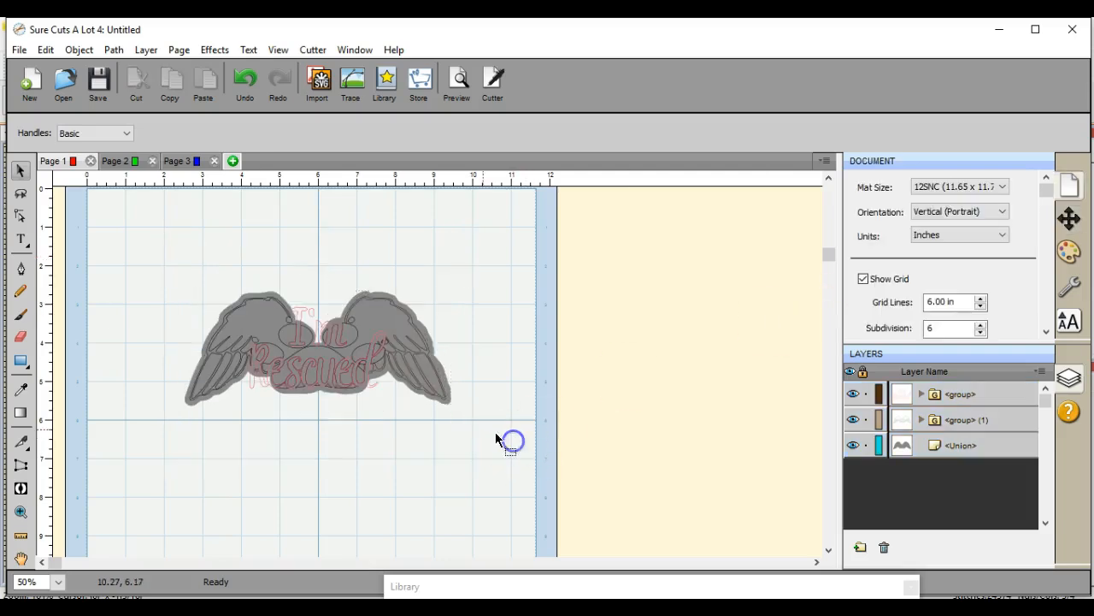
Step: Change the fill colour of the grey wing silhouette to white
click(447, 392)
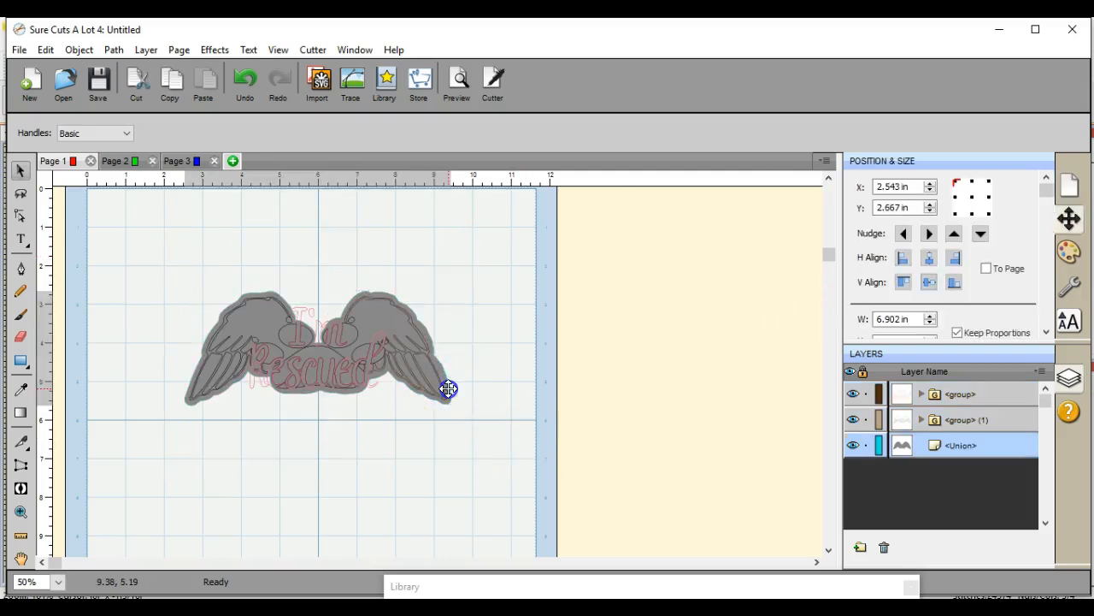
click(1069, 252)
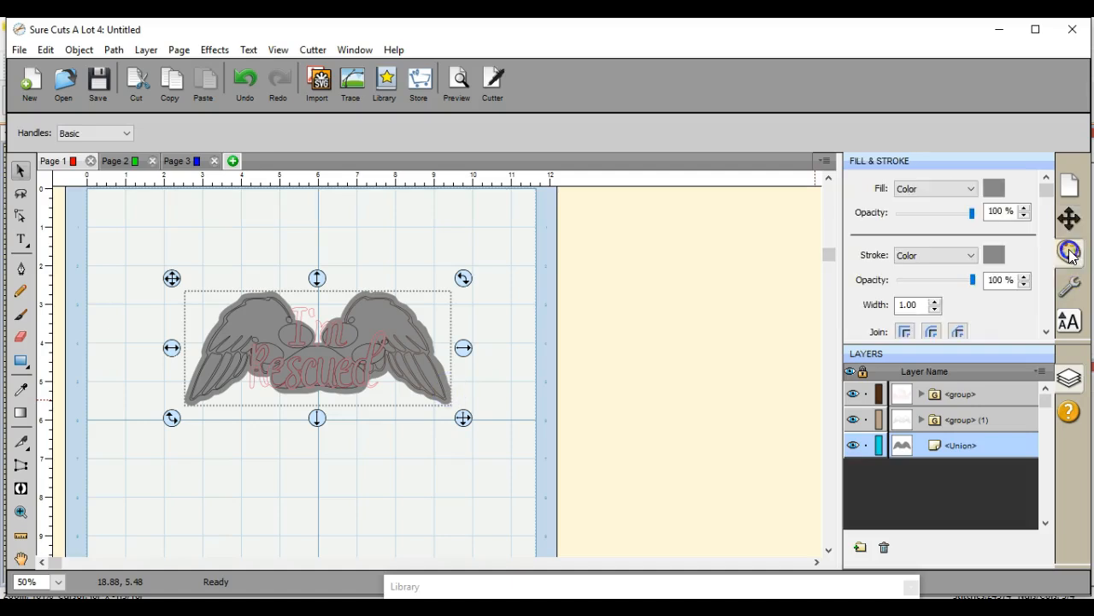
click(993, 188)
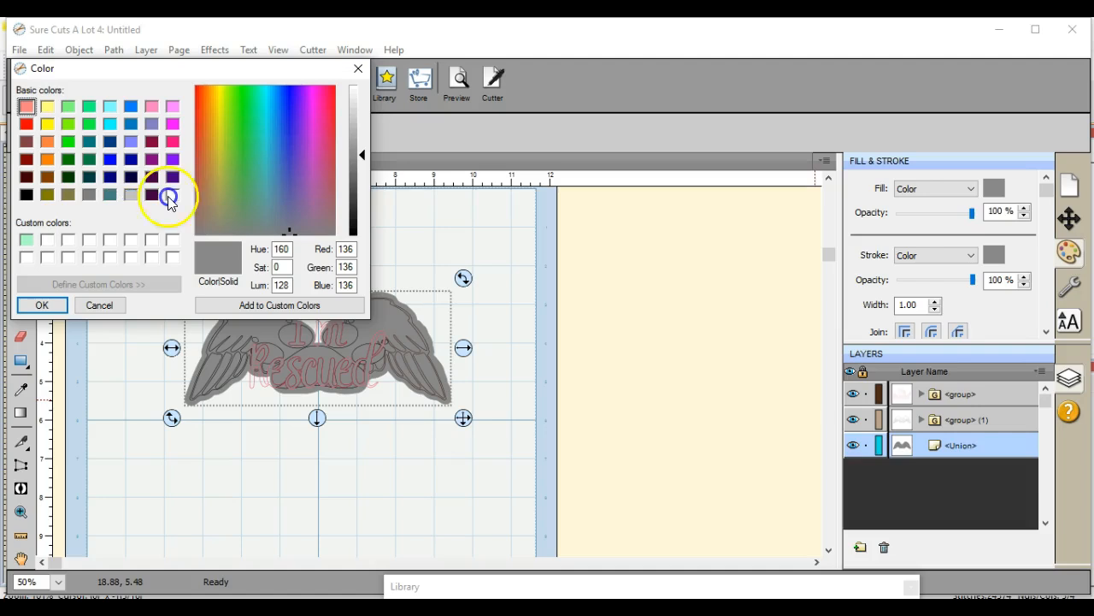
click(173, 195)
click(43, 305)
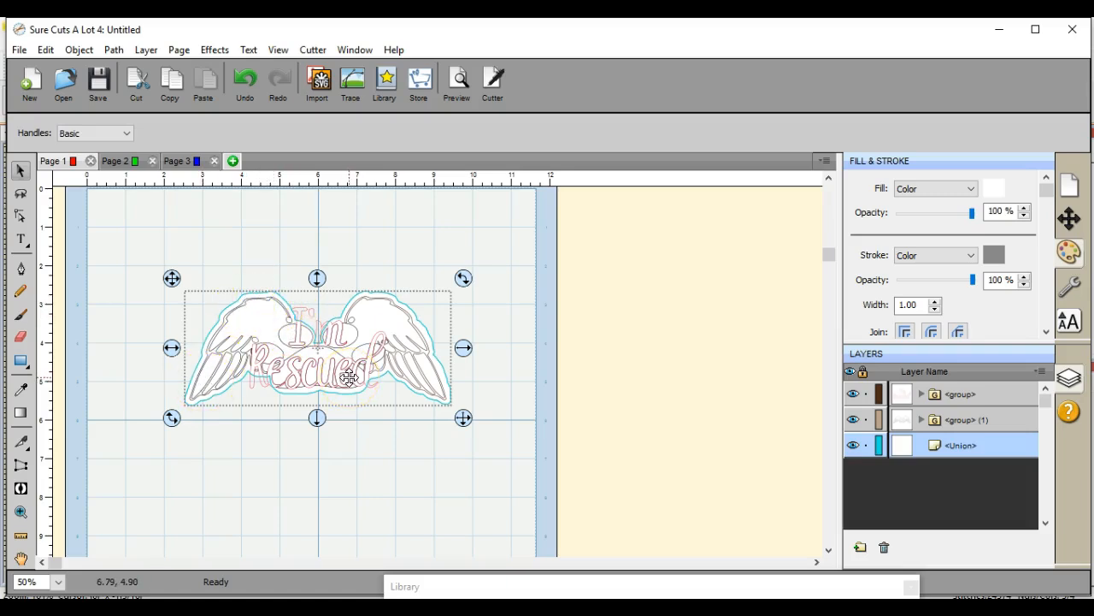
Step: Separate the stacked pieces: lettering above the outline design at about X 4.42, Y 0.28 in, silhouette below it at about X 2.67, Y 5.82 in
click(378, 436)
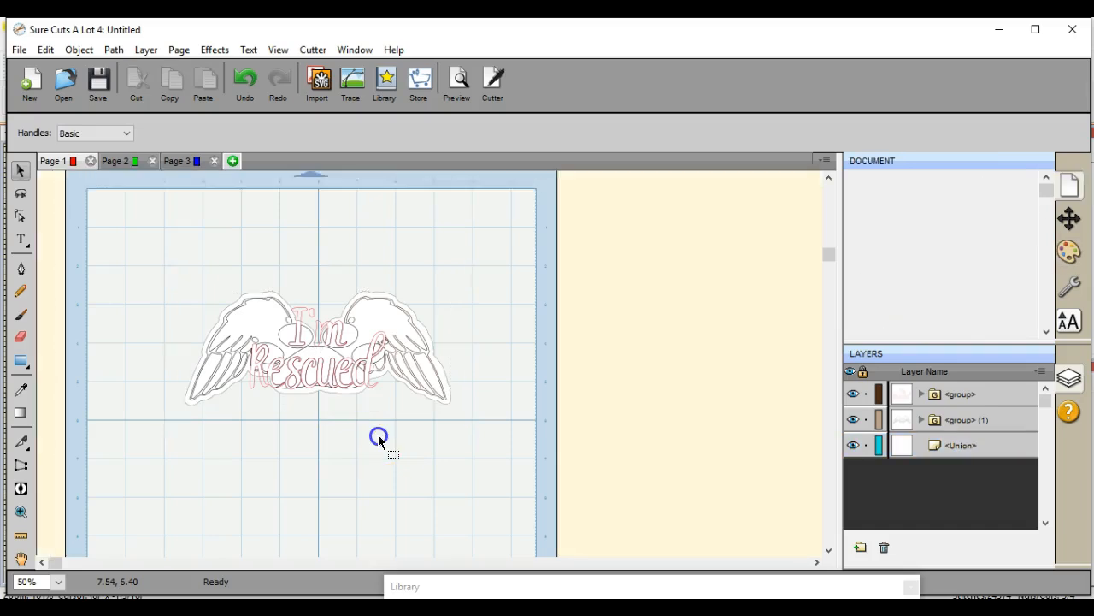
click(304, 313)
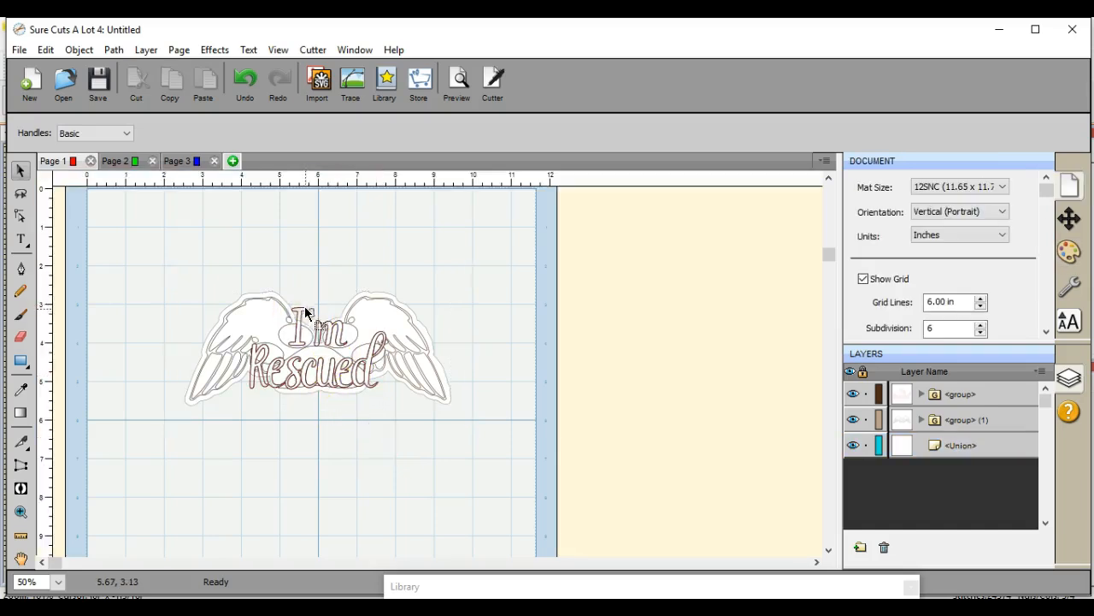
drag(306, 310, 313, 201)
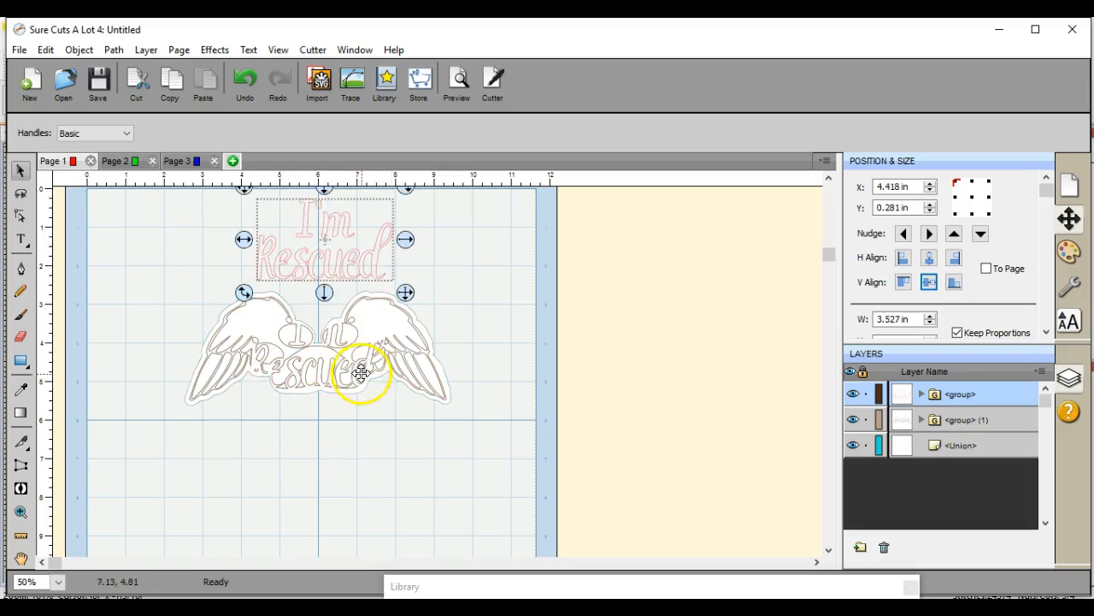
drag(393, 368, 399, 489)
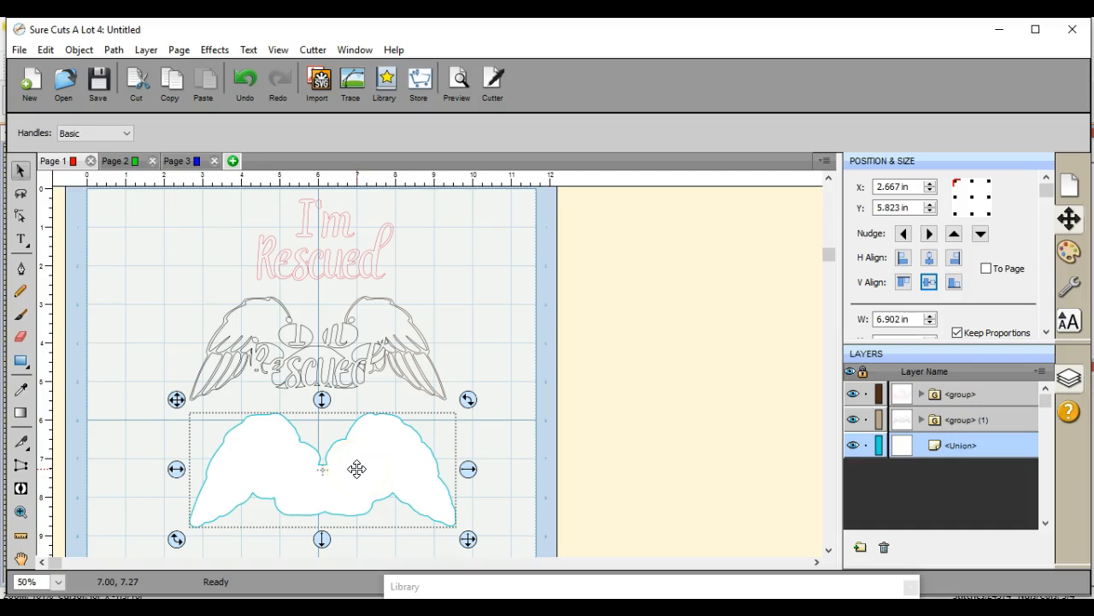
click(326, 257)
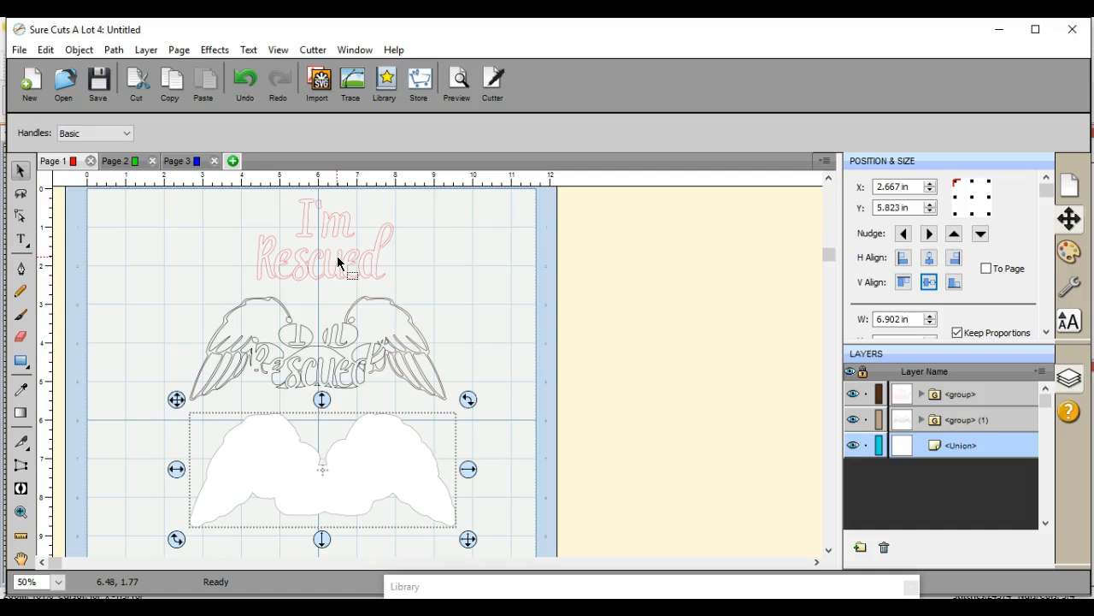
click(362, 496)
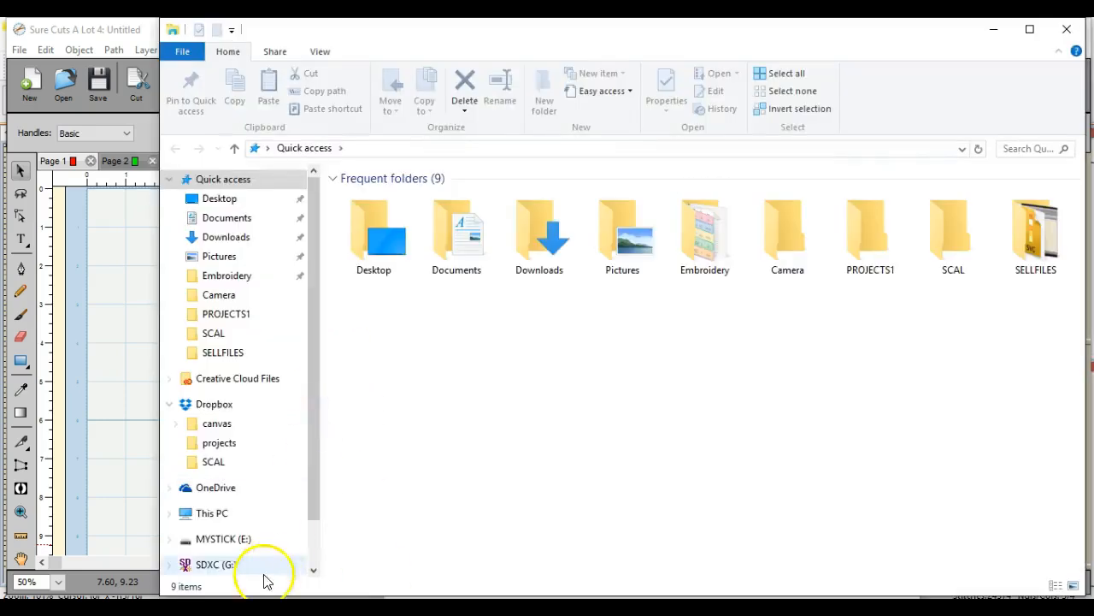
Step: In File Explorer, delete Applique.fcm from the MYSTICK (E:) drive and close the window
click(242, 540)
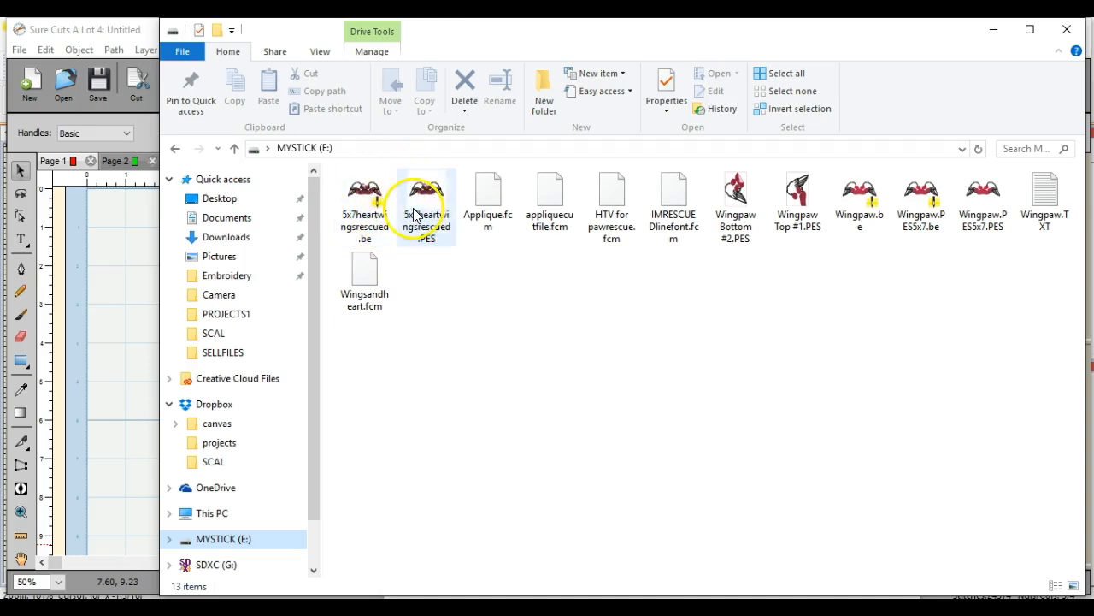
click(613, 233)
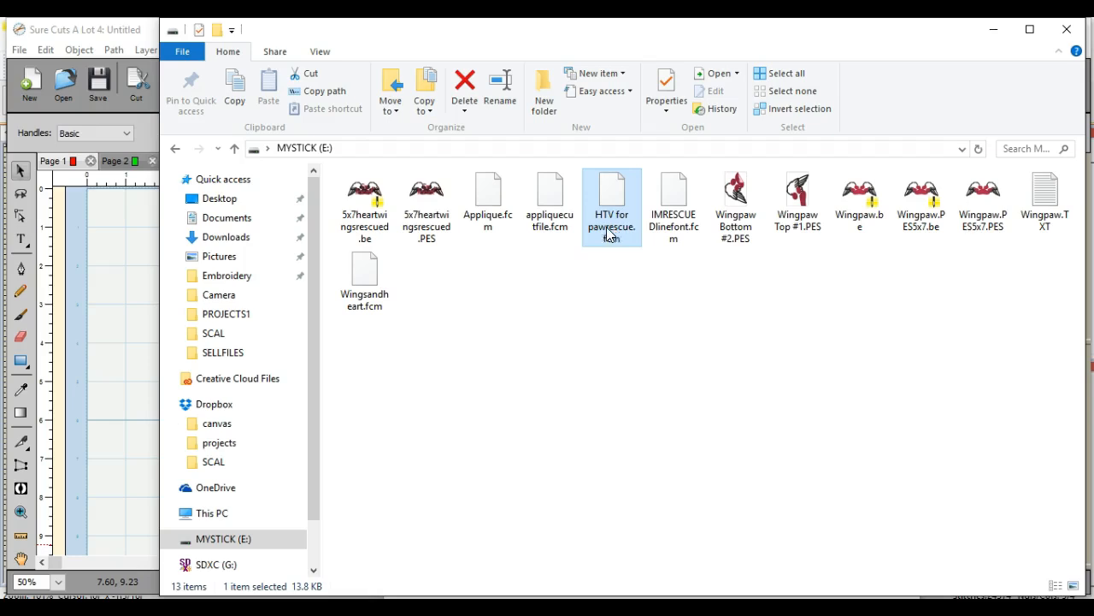
click(554, 221)
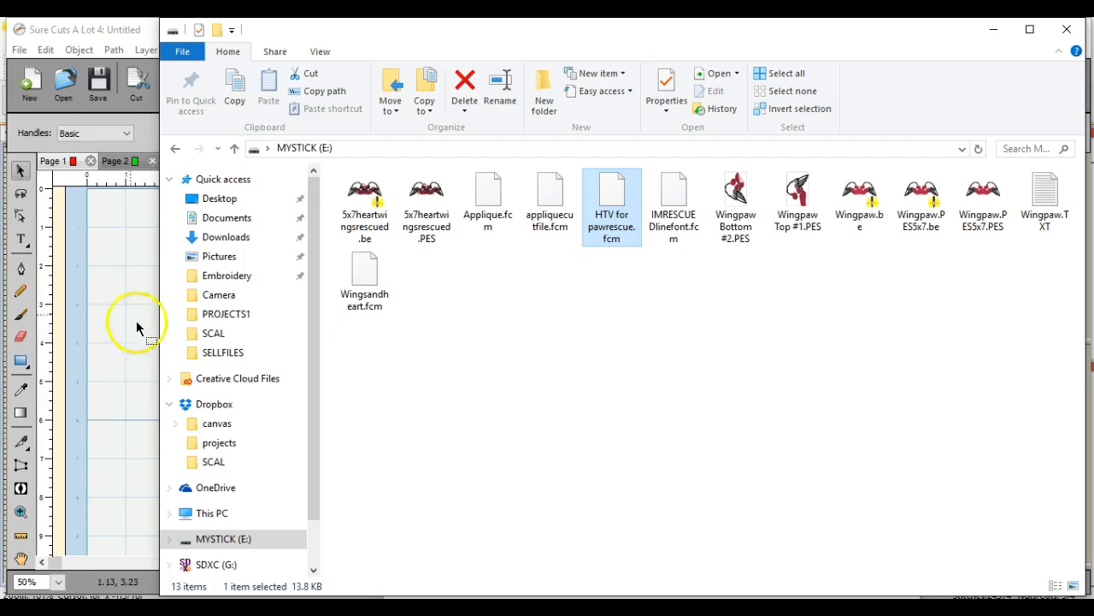
right_click(492, 203)
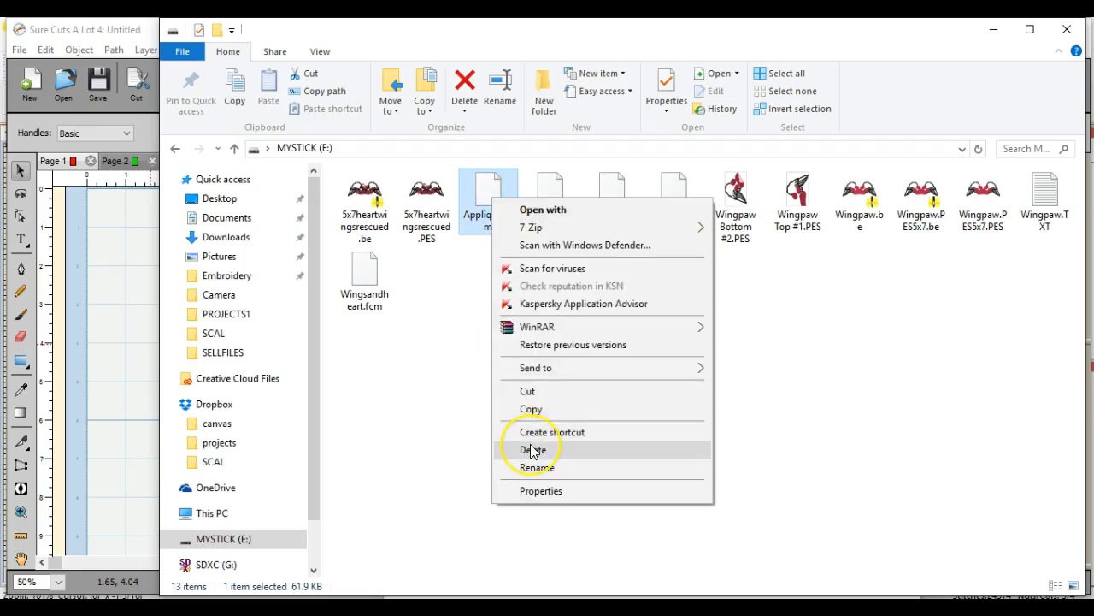
click(533, 451)
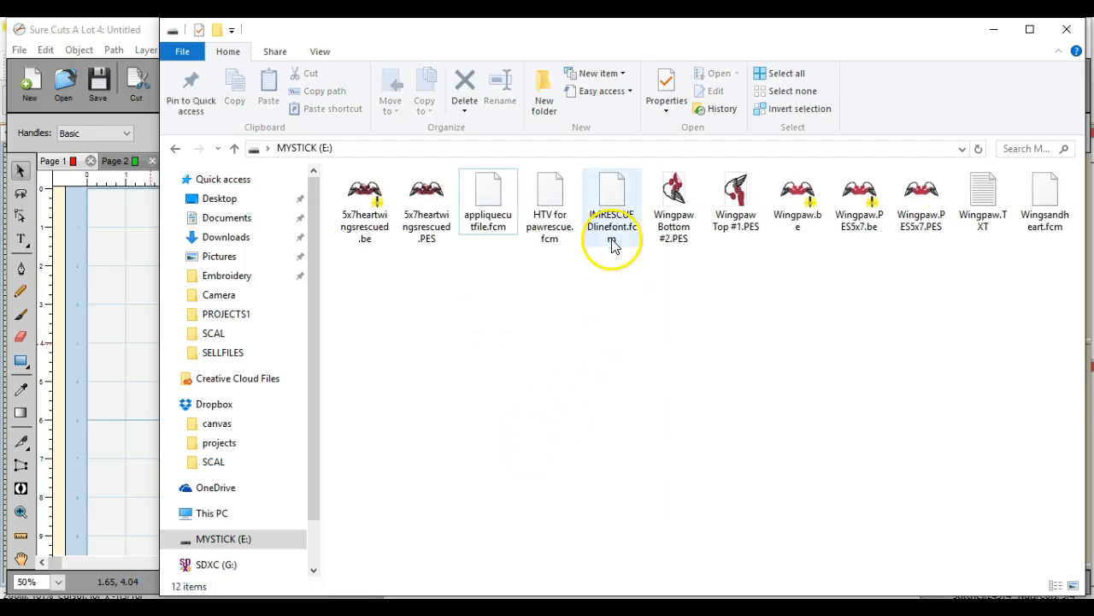
click(1068, 29)
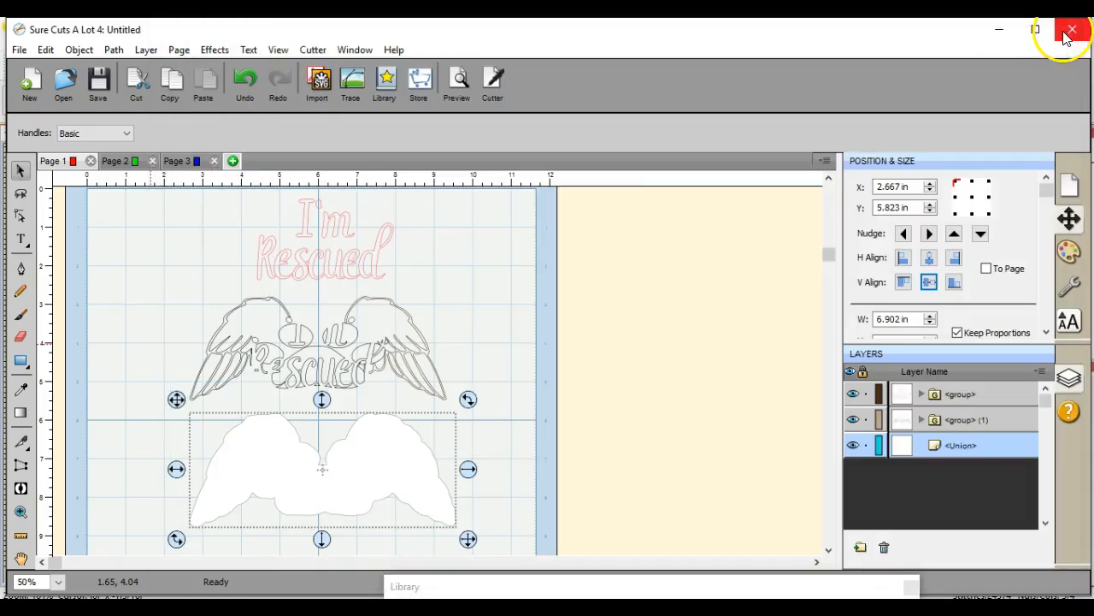
Step: Save the three-piece layout to MYSTICK (E:) as an FCM file named "entireapplique file"
click(331, 461)
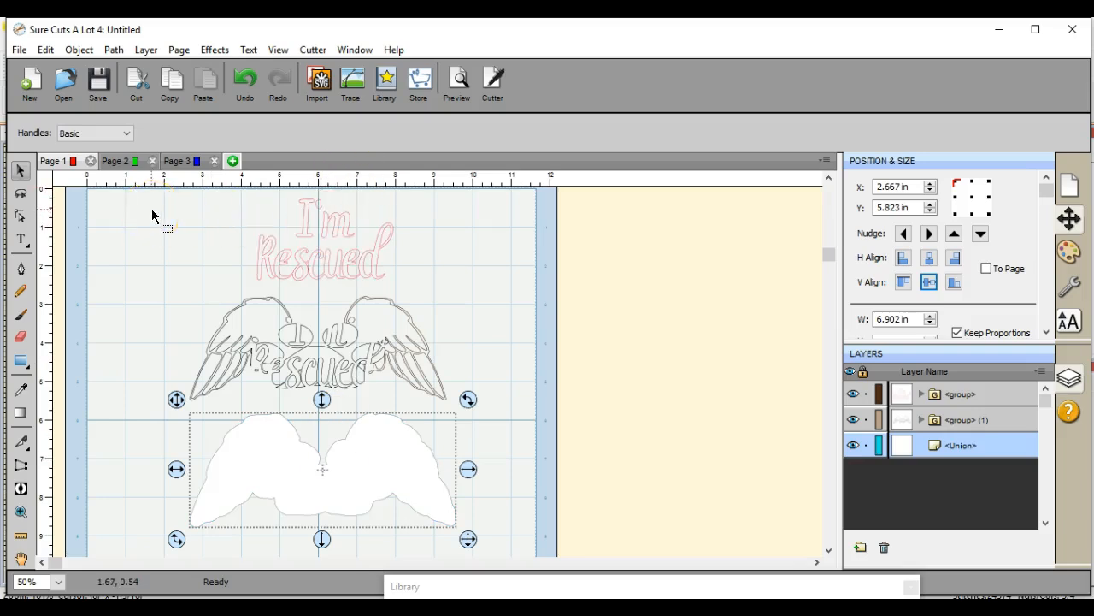
click(19, 50)
click(49, 168)
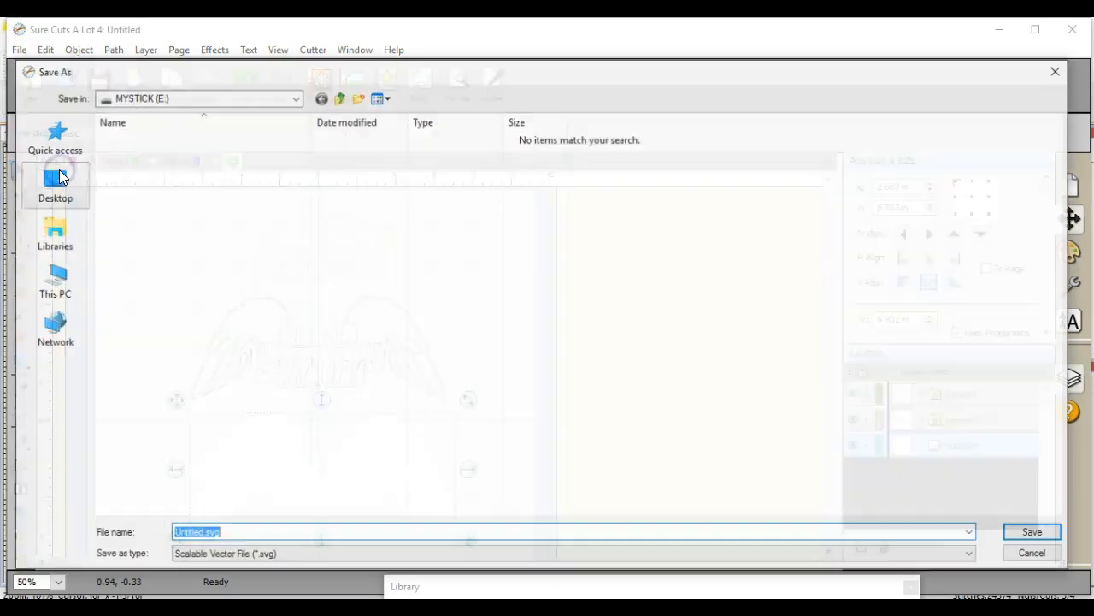
click(308, 558)
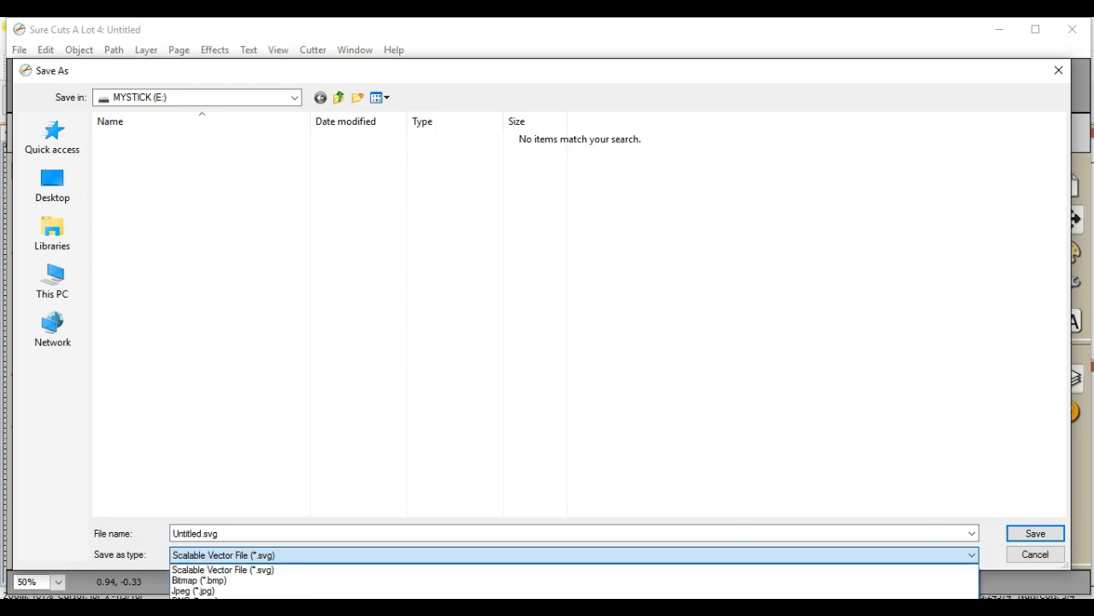
click(304, 613)
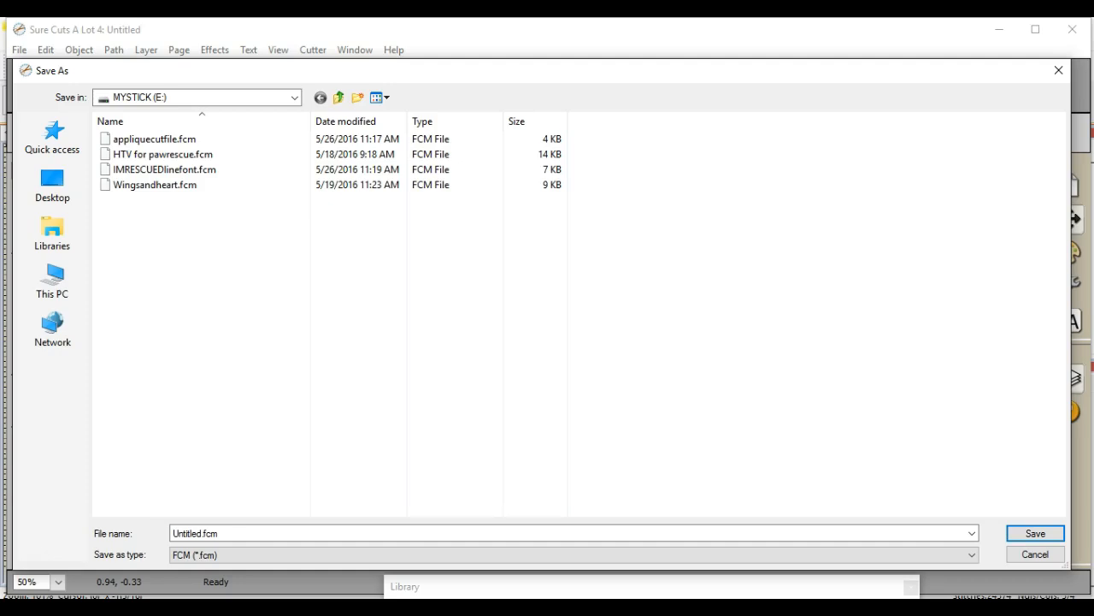
double_click(232, 533)
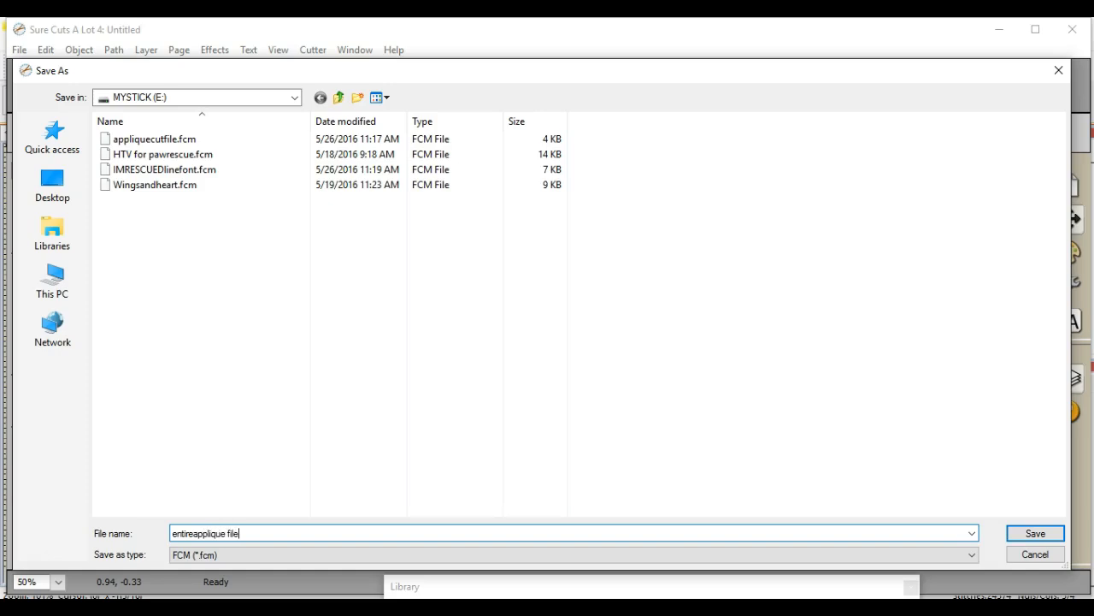
key(Return)
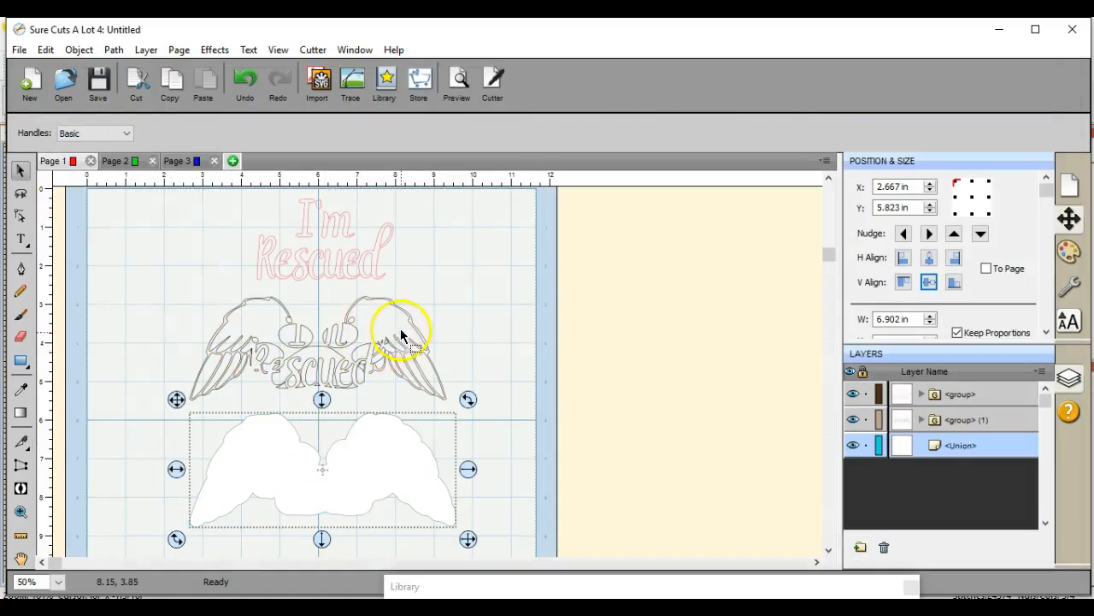
Step: Move the lettering, the outline design and the silhouette to the left edge of the mat, at about X 0.17 in
click(322, 256)
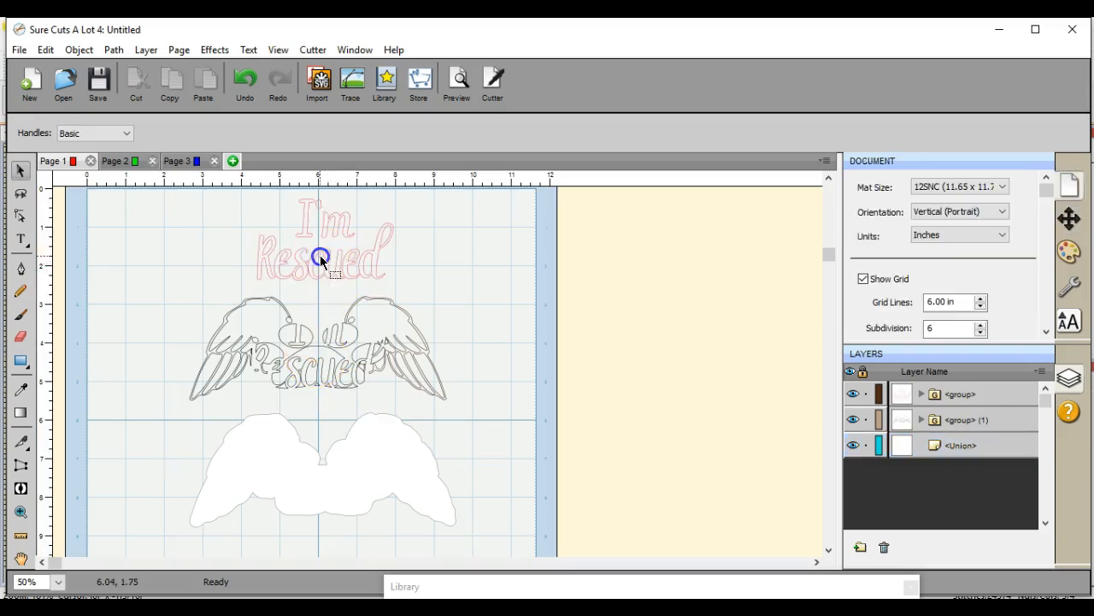
drag(323, 257, 157, 251)
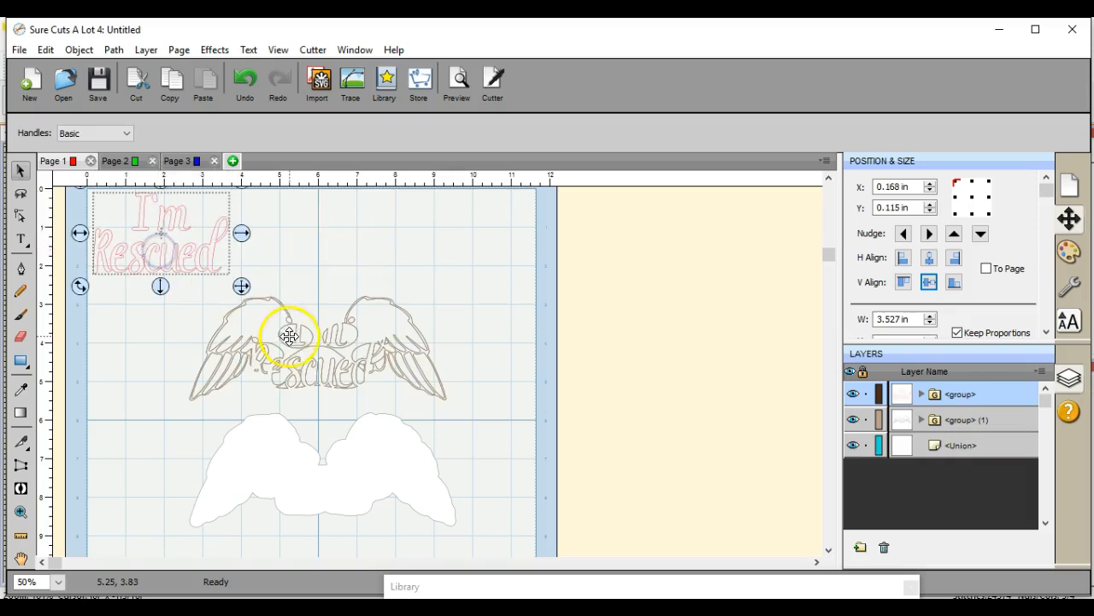
drag(306, 338, 209, 331)
drag(328, 471, 233, 464)
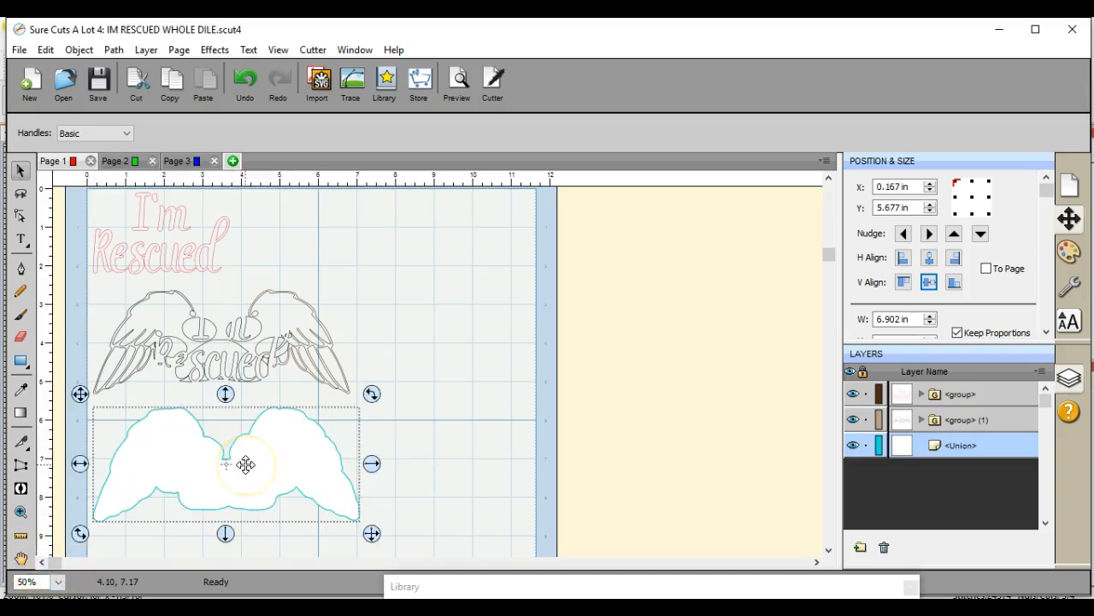
Step: Send the grouped "I'm Rescued" lettering layer to Page 3
click(187, 257)
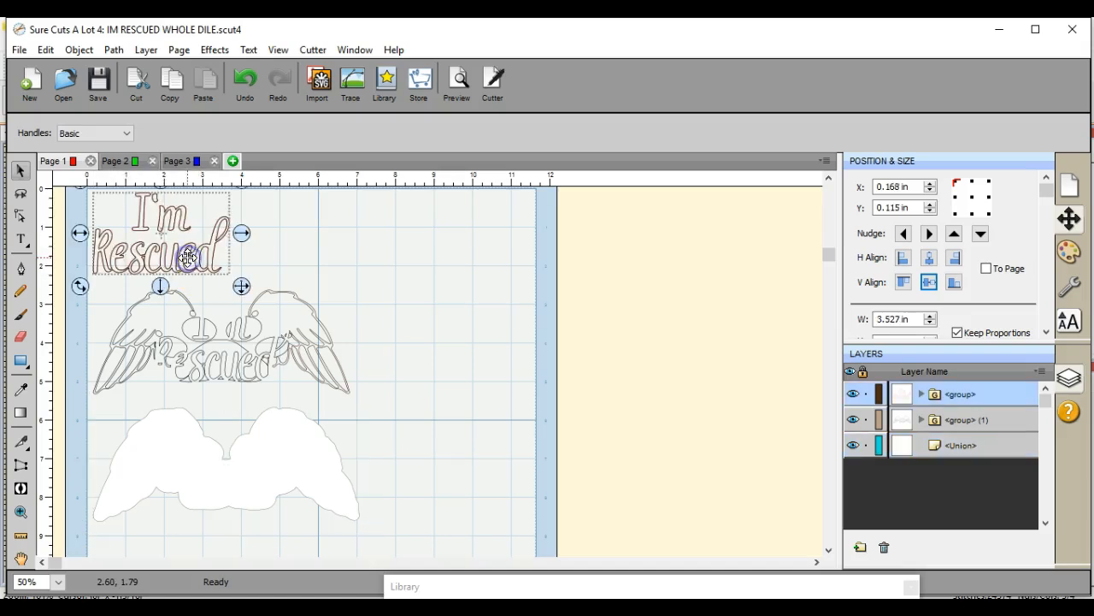
click(1041, 372)
click(1020, 511)
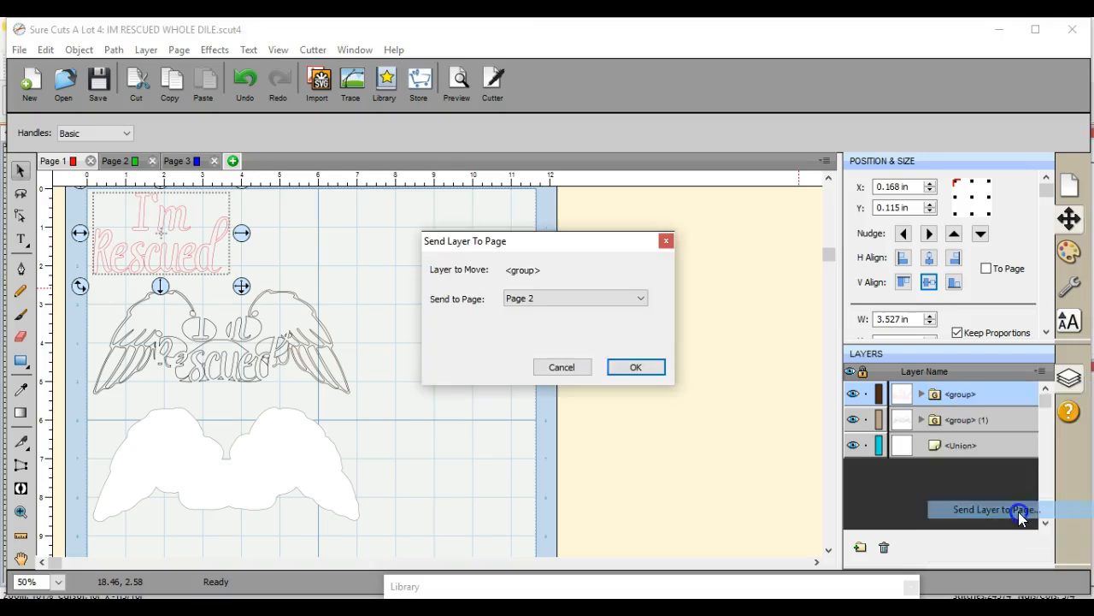
click(641, 299)
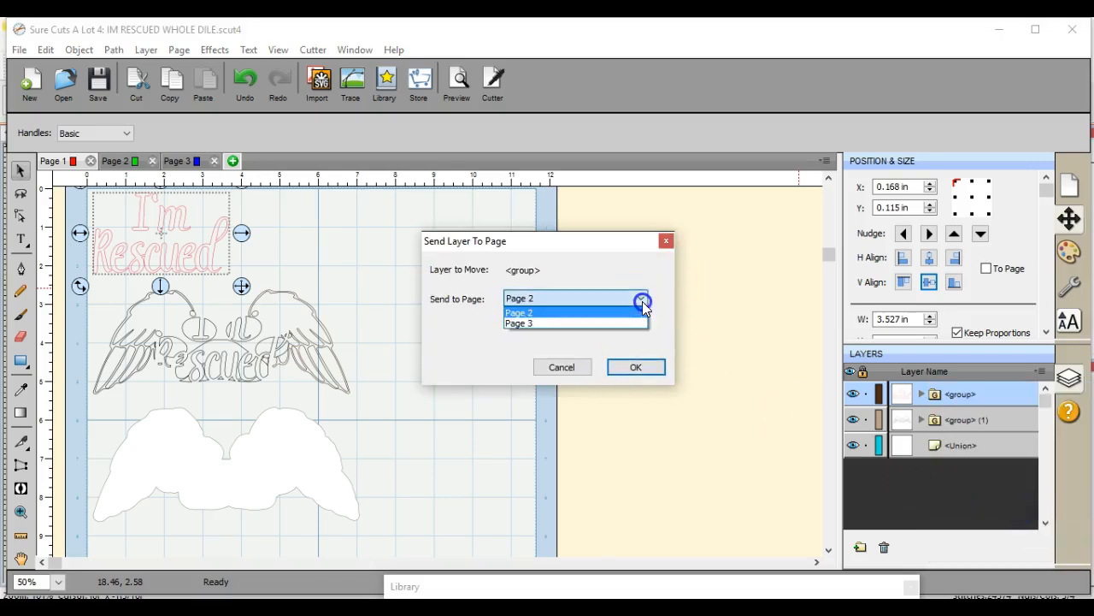
click(642, 321)
click(648, 366)
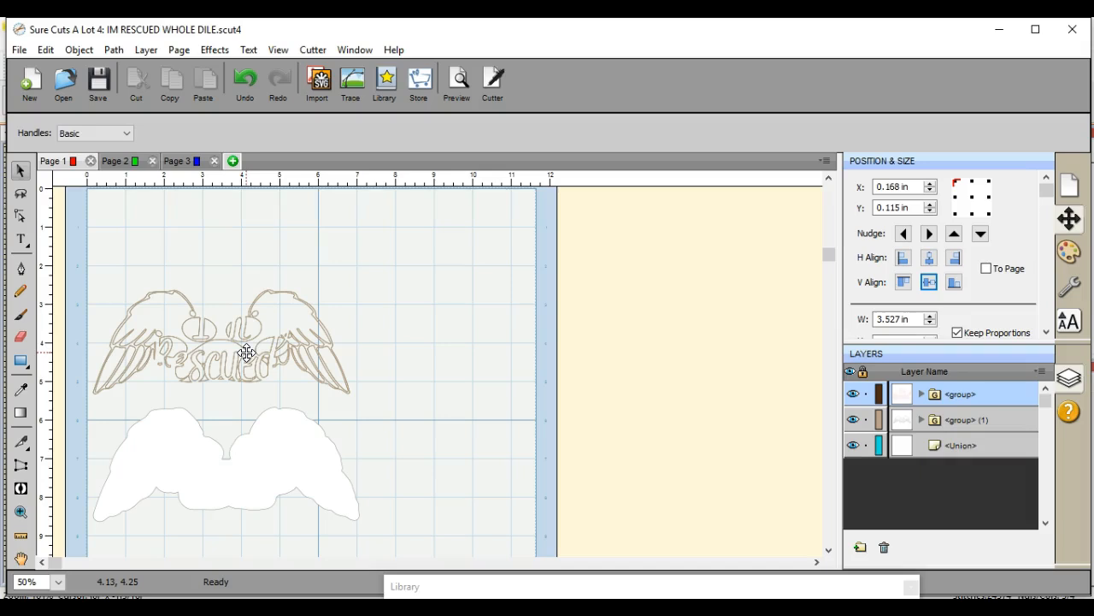
Step: Place the outline wing design on the silhouette and center the two on each other horizontally and vertically
drag(246, 352, 236, 468)
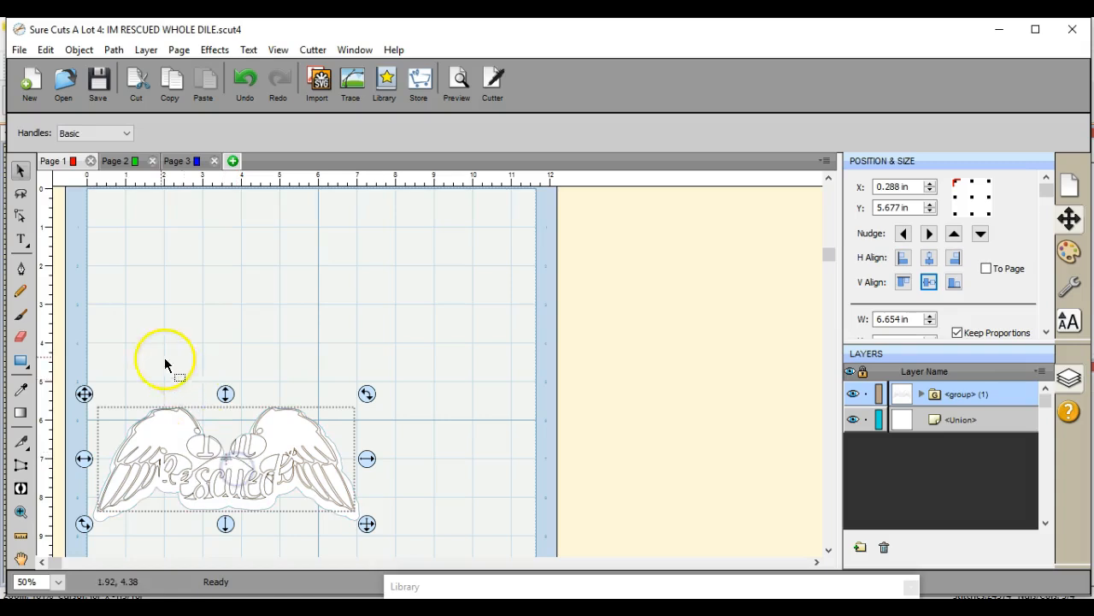
click(97, 356)
drag(96, 356, 422, 550)
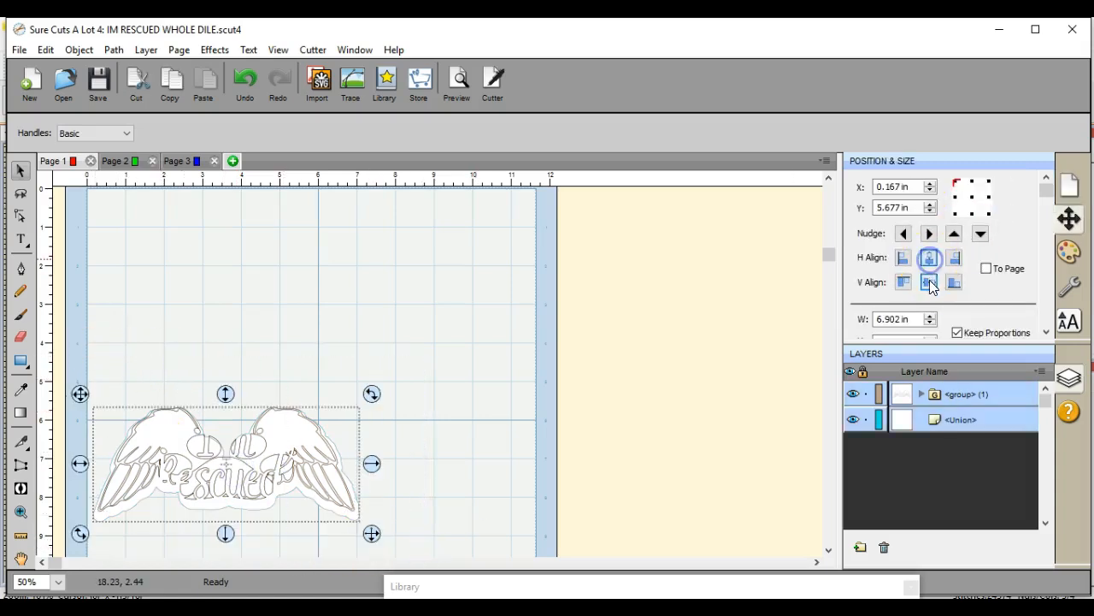
click(930, 281)
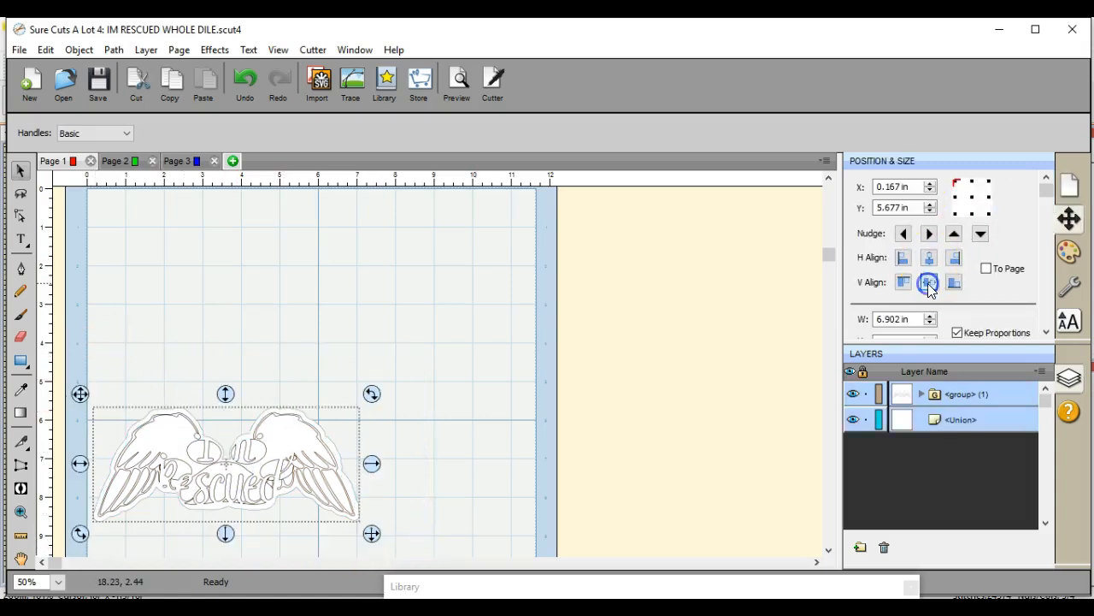
Step: Move the aligned outline design and silhouette together up the mat to about Y 2.68 in
click(101, 347)
drag(93, 377, 387, 565)
drag(225, 393, 239, 278)
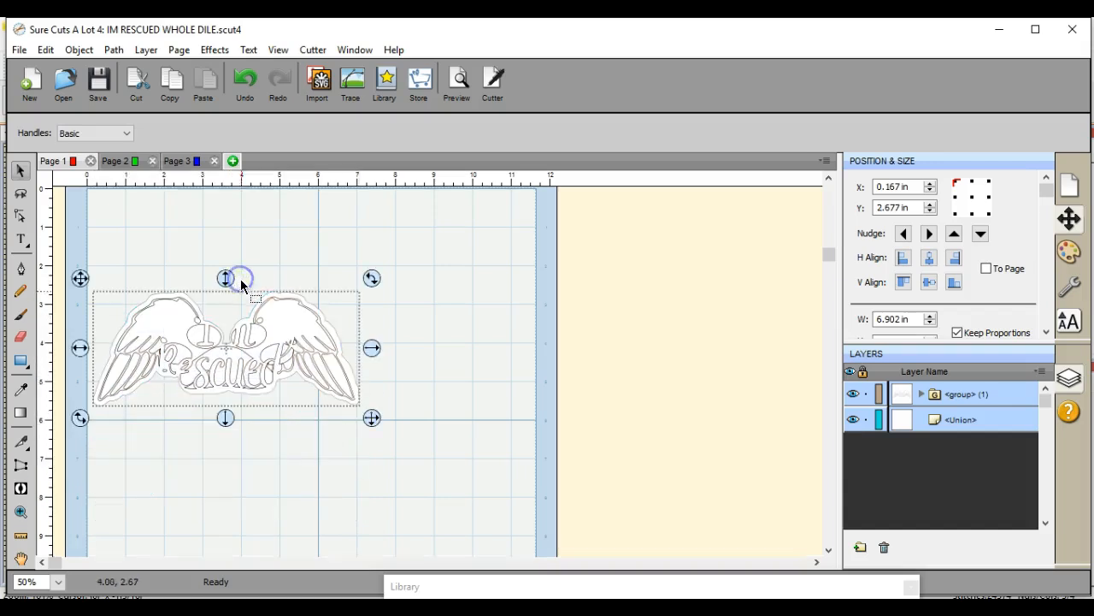
Step: Move the white silhouette down below the outline design, to about X 0.28 in, Y 5.50 in
click(243, 453)
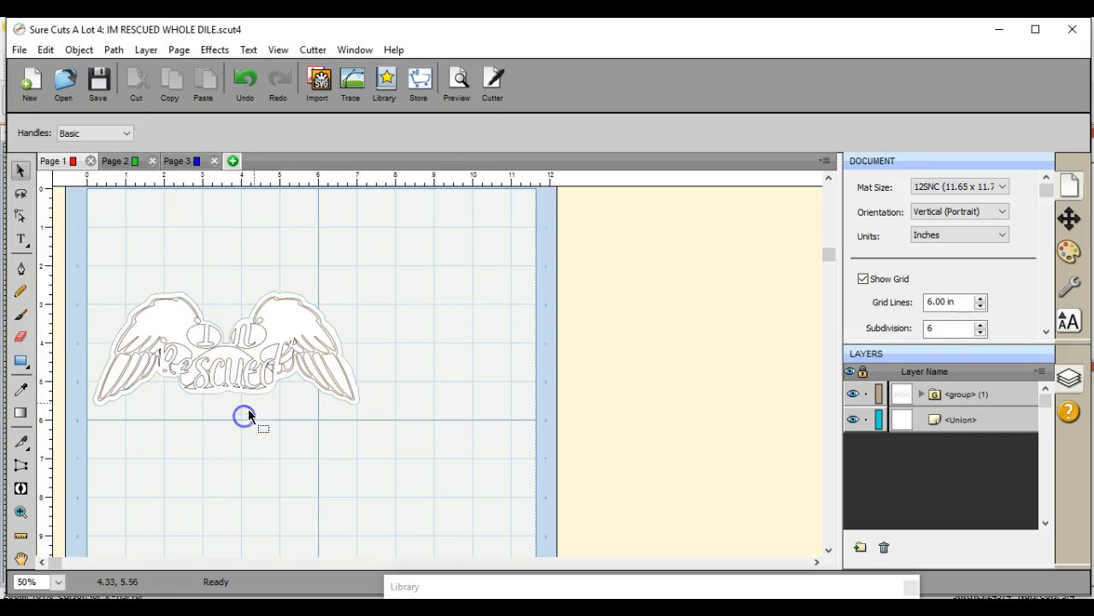
drag(258, 391, 263, 501)
click(300, 437)
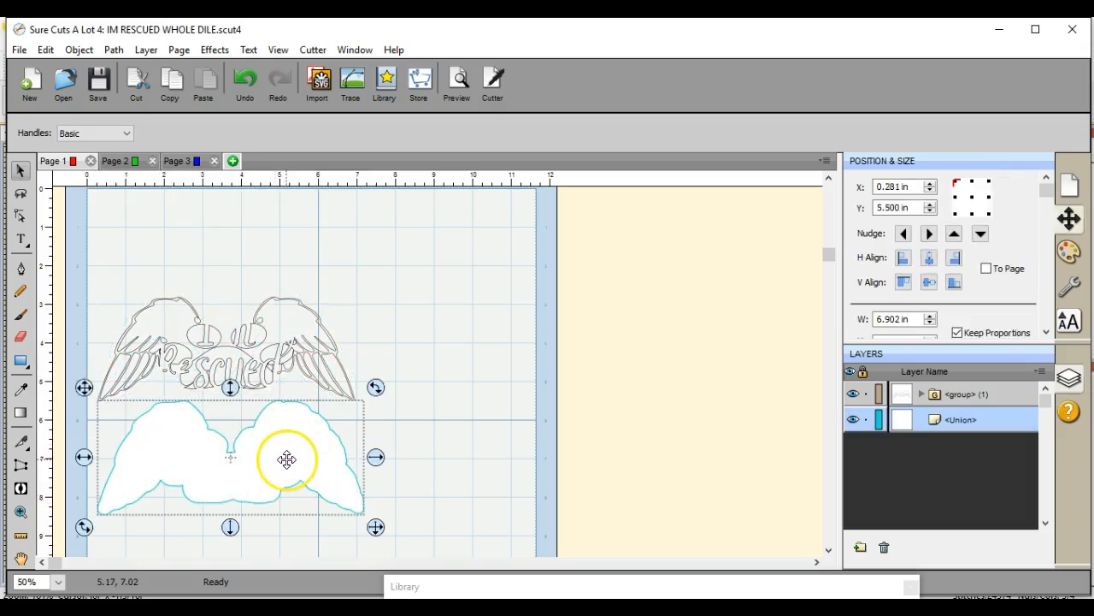
Step: Create a shadow layer for the outline wing design with a size of 0.090 in
click(257, 326)
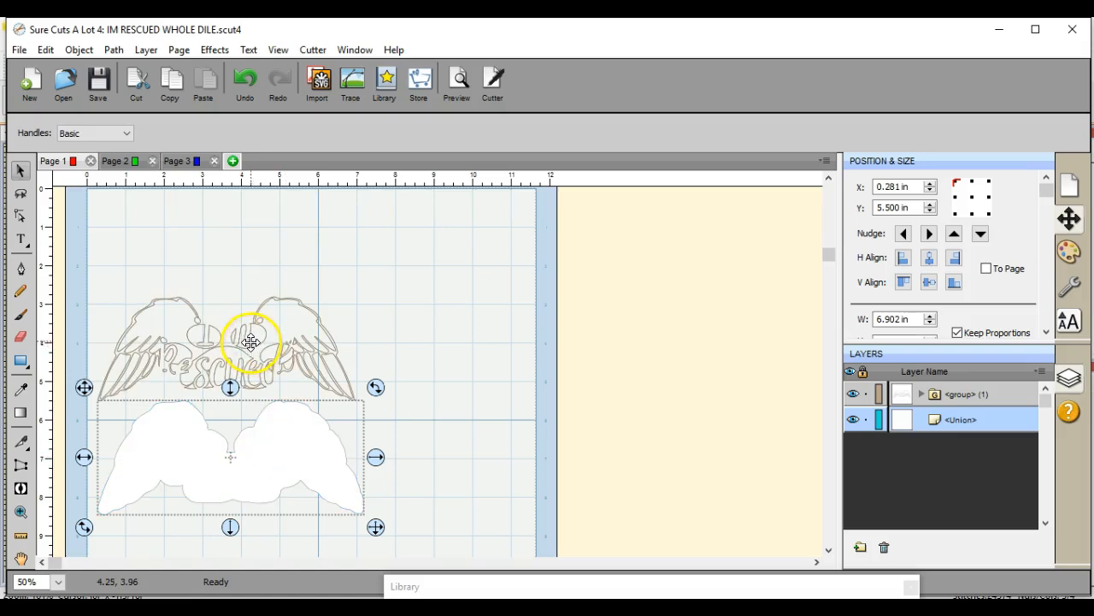
click(250, 342)
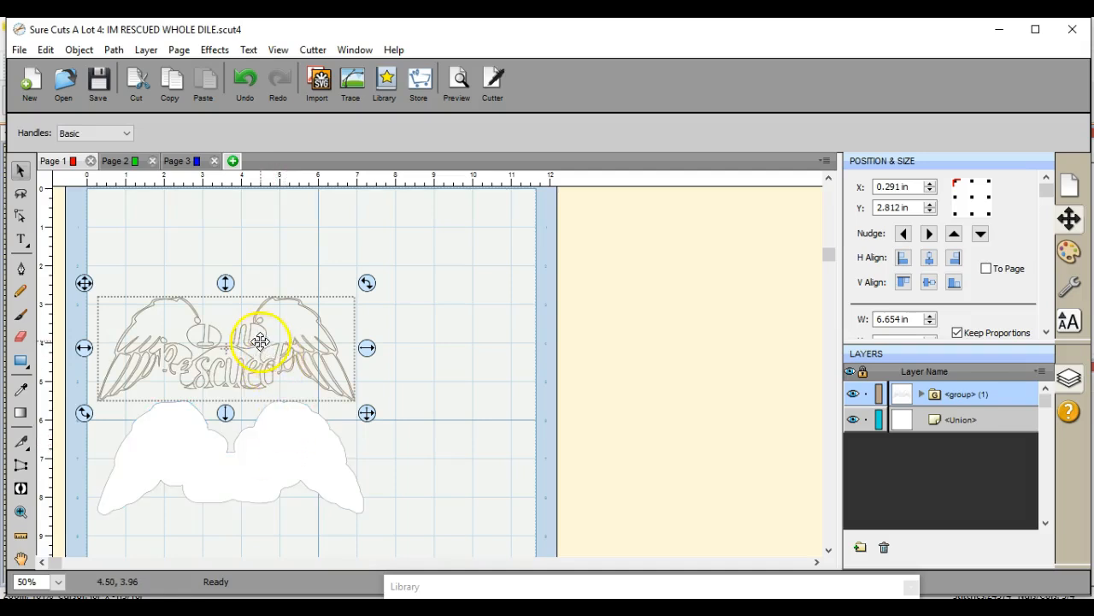
click(214, 50)
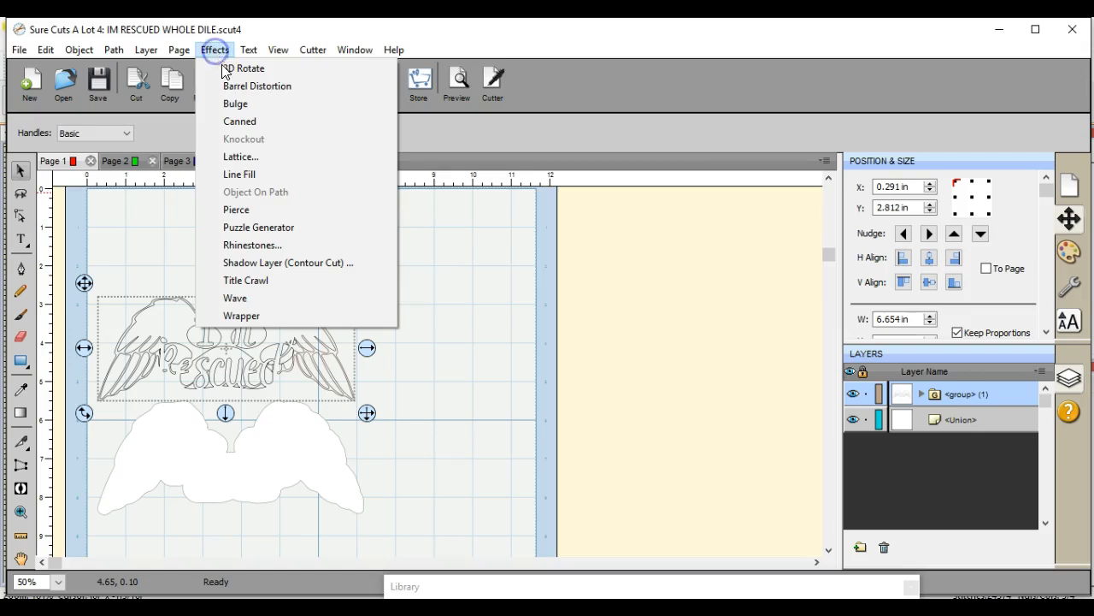
click(248, 262)
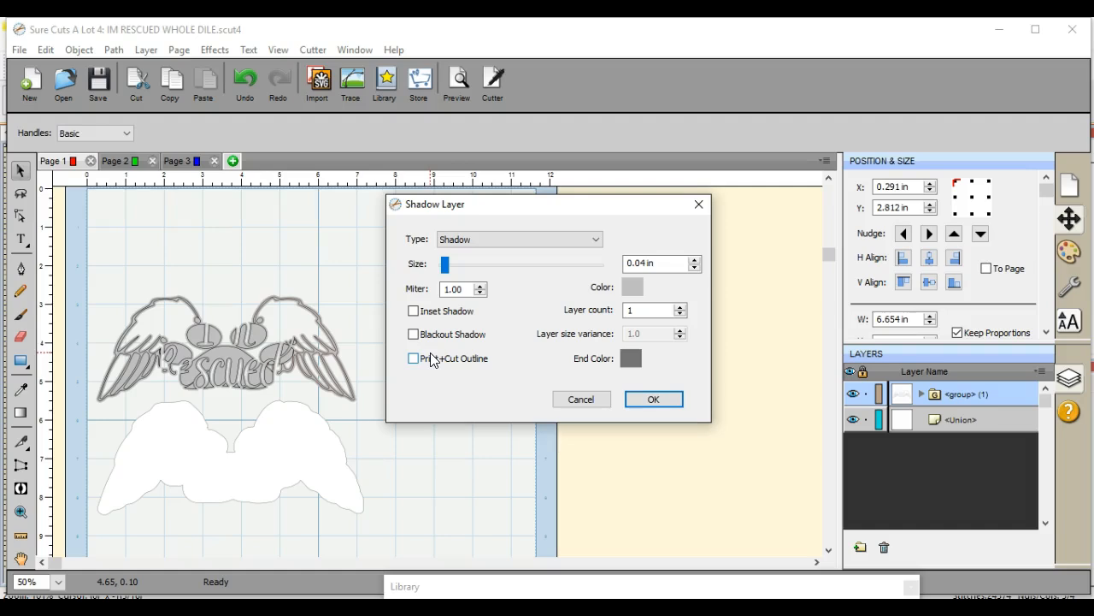
click(694, 259)
click(694, 259)
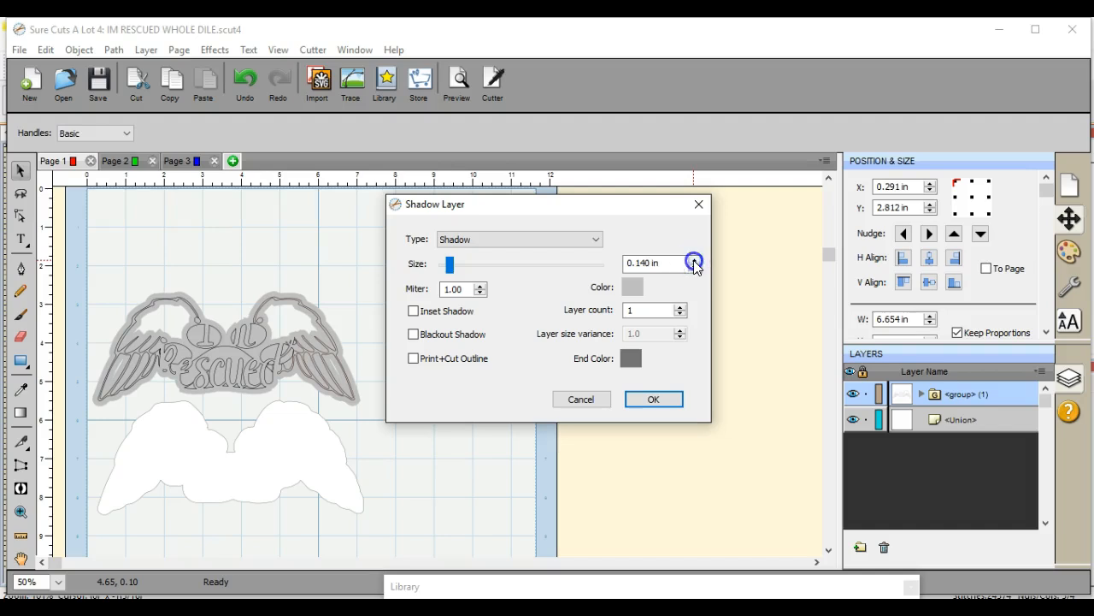
click(693, 260)
click(694, 267)
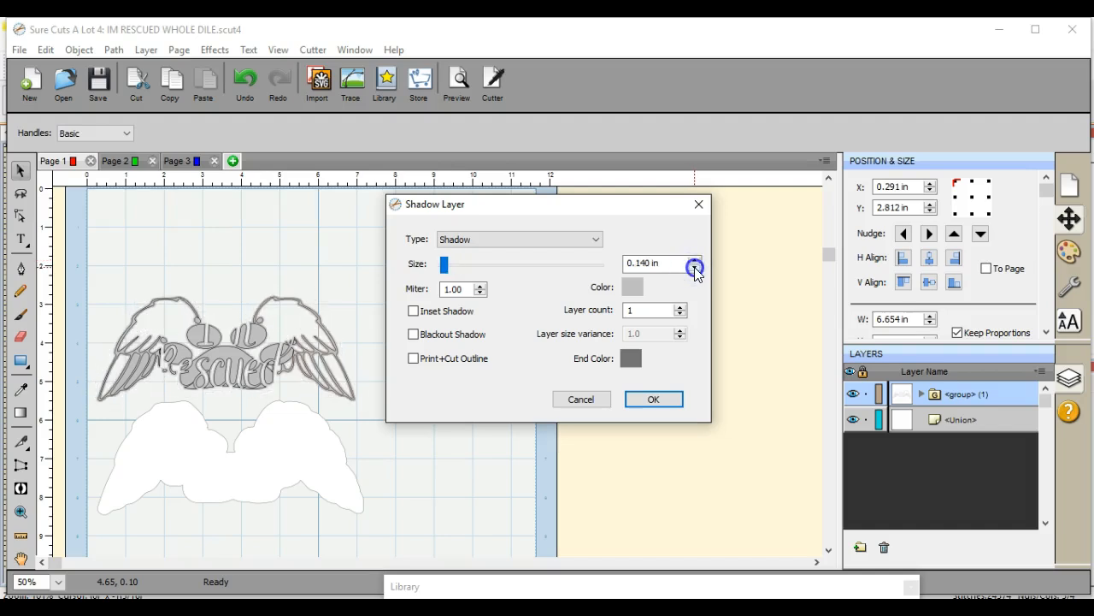
double_click(643, 263)
click(643, 262)
click(652, 400)
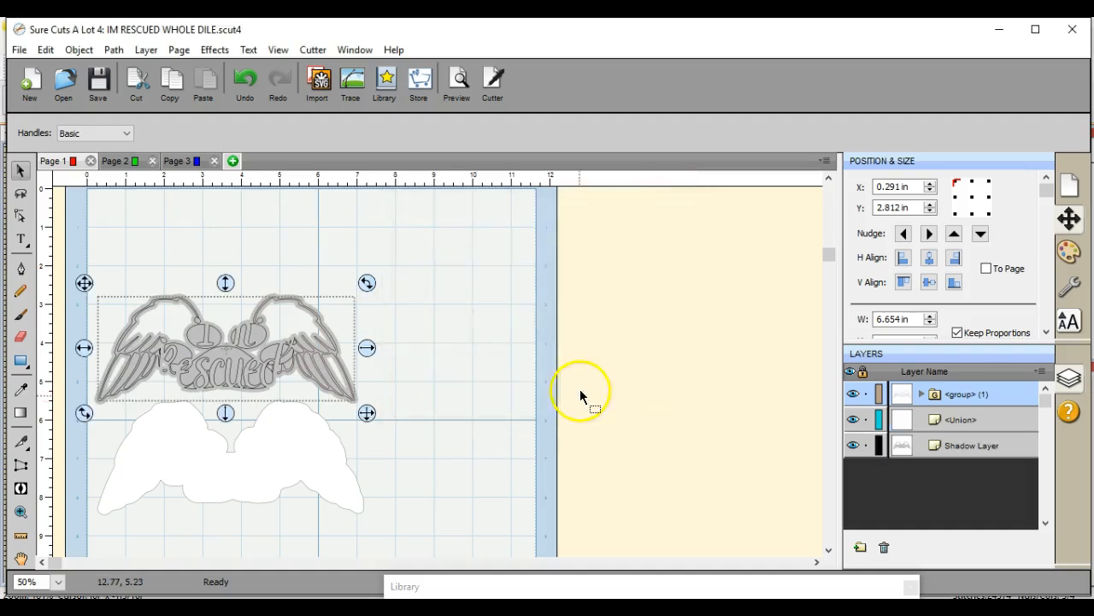
Step: Separate the outline design from its grey shadow by moving it across the right edge of the mat
drag(83, 348, 363, 348)
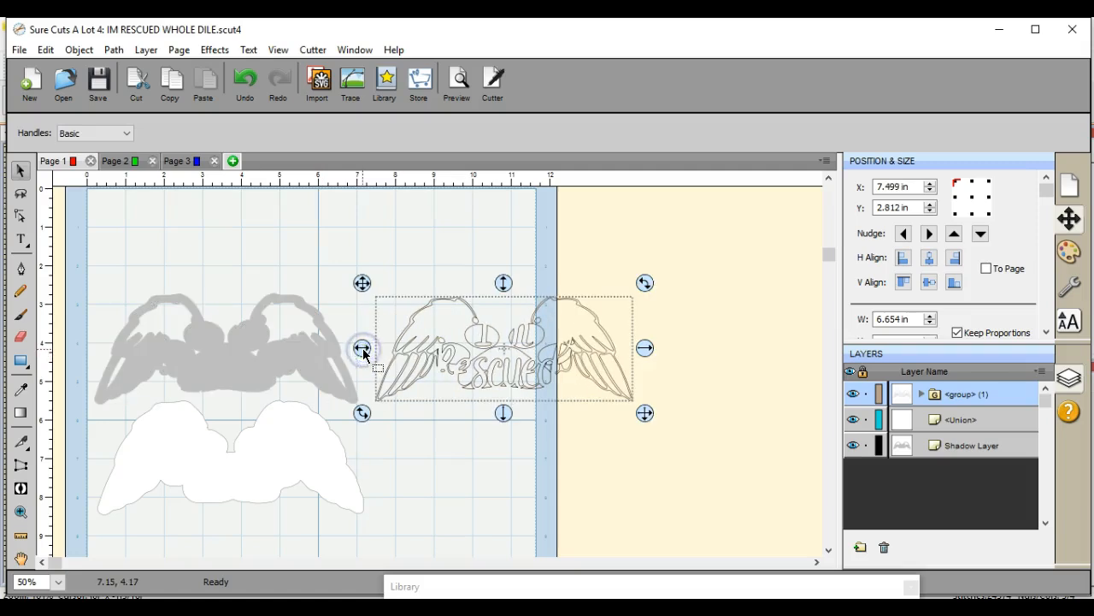
click(208, 342)
drag(225, 359, 225, 310)
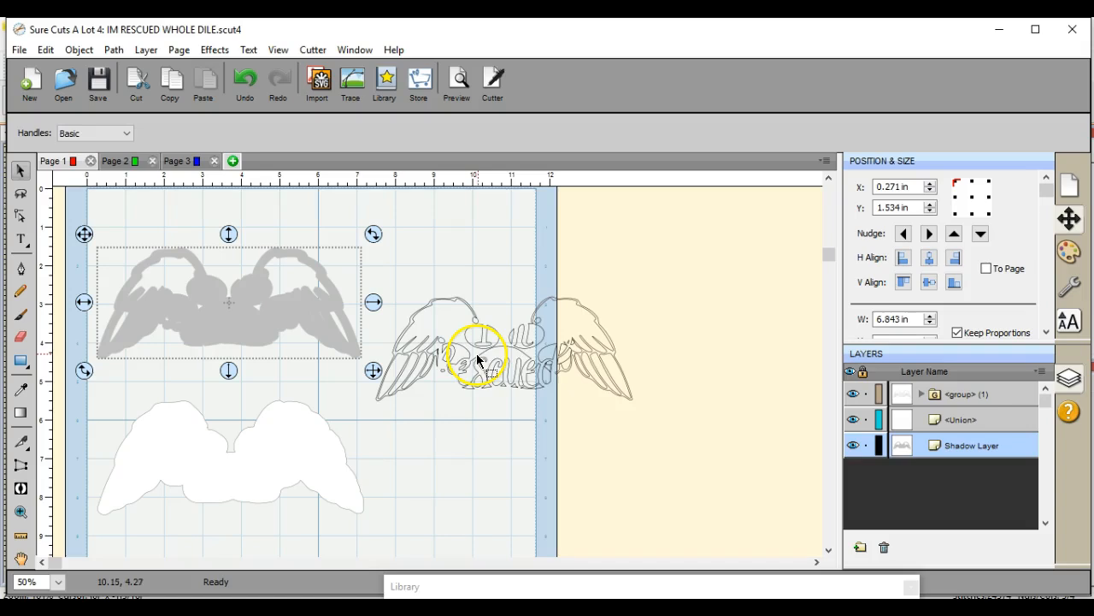
click(507, 348)
drag(507, 348, 542, 279)
Step: Place the grey shadow layer on the white silhouette and align the two
drag(211, 309, 217, 462)
drag(97, 343, 411, 559)
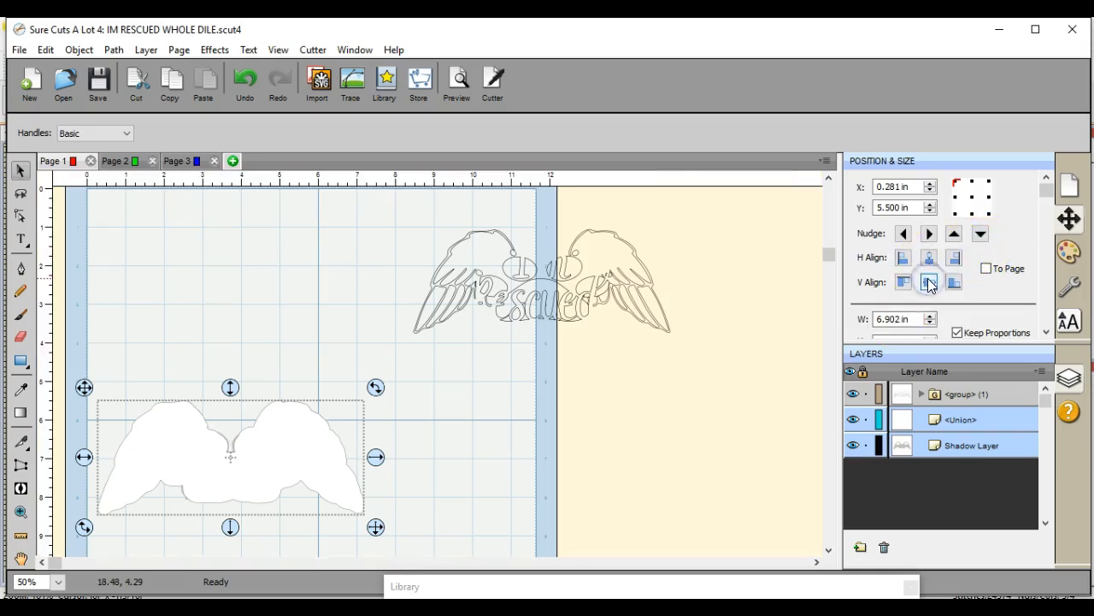
click(170, 266)
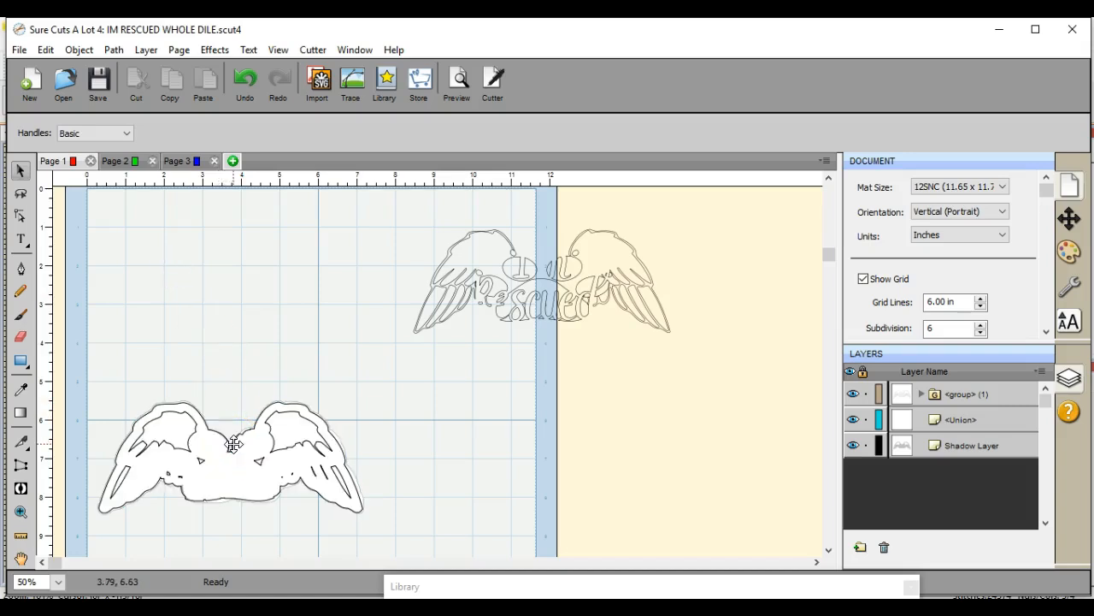
Step: Bring the shadow layer to the front, above the white silhouette
mouse_move(233, 444)
mouse_down()
mouse_move(245, 269)
mouse_move(234, 271)
mouse_move(236, 447)
mouse_up()
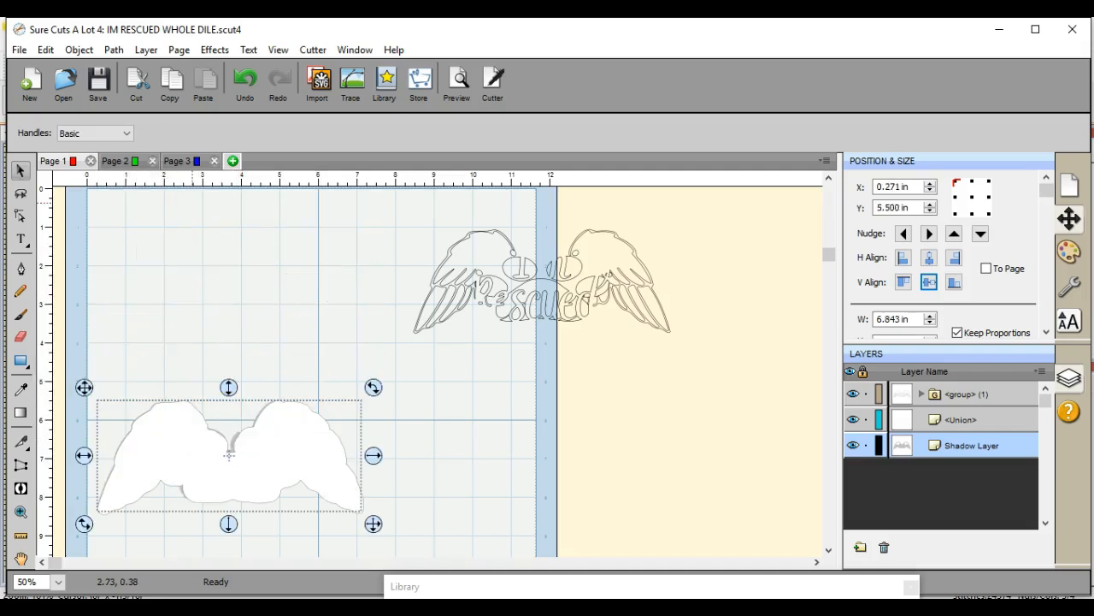
click(79, 50)
mouse_move(107, 85)
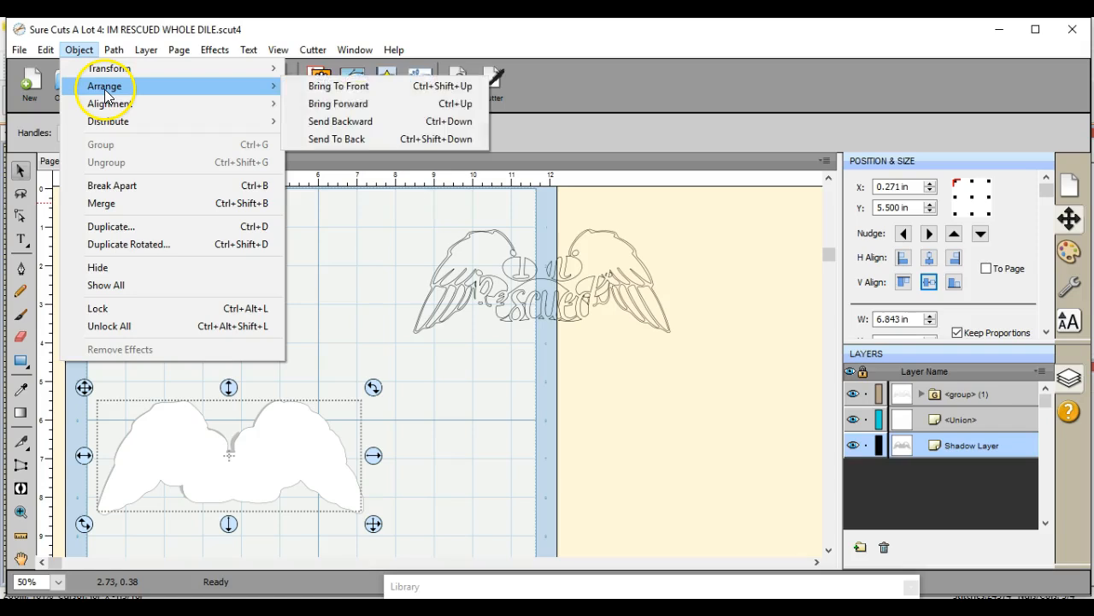
click(396, 86)
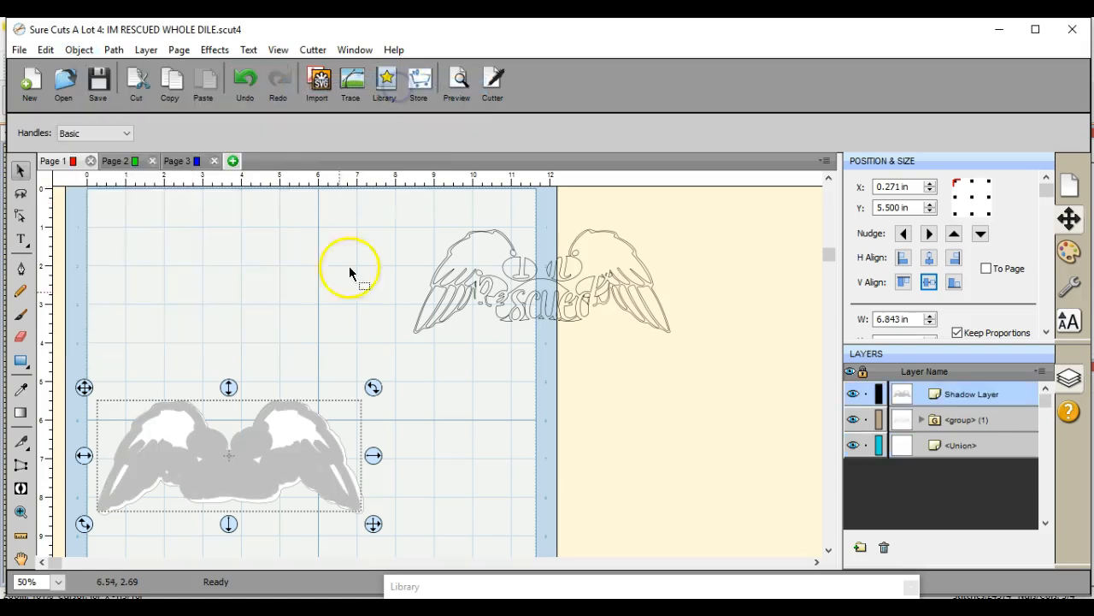
Step: Center the shadow layer and the white silhouette on each other horizontally and vertically
click(163, 330)
drag(87, 358, 412, 544)
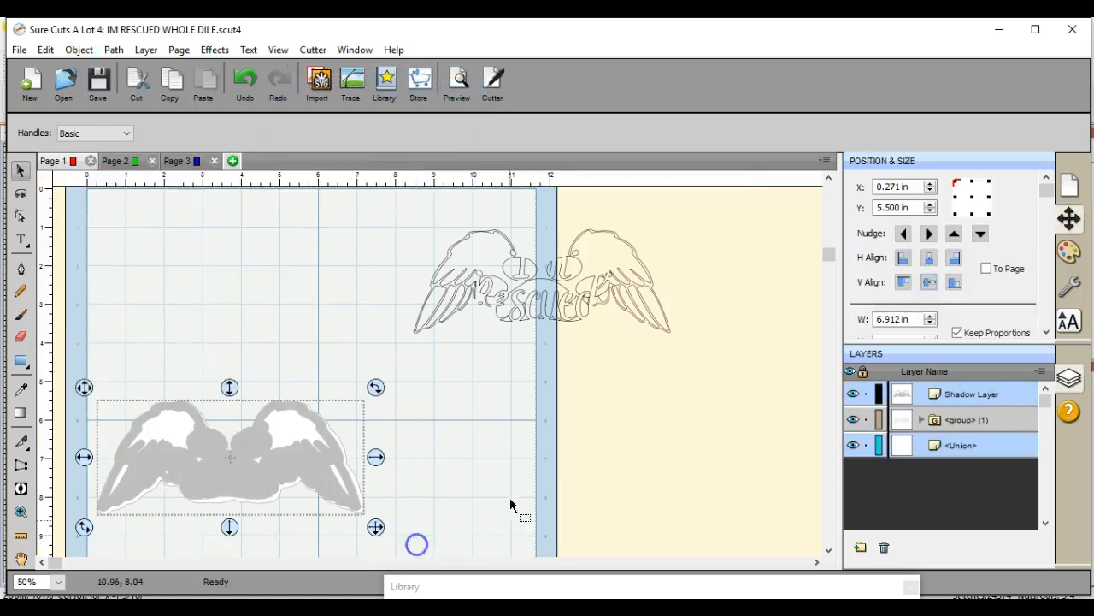
click(929, 257)
click(929, 282)
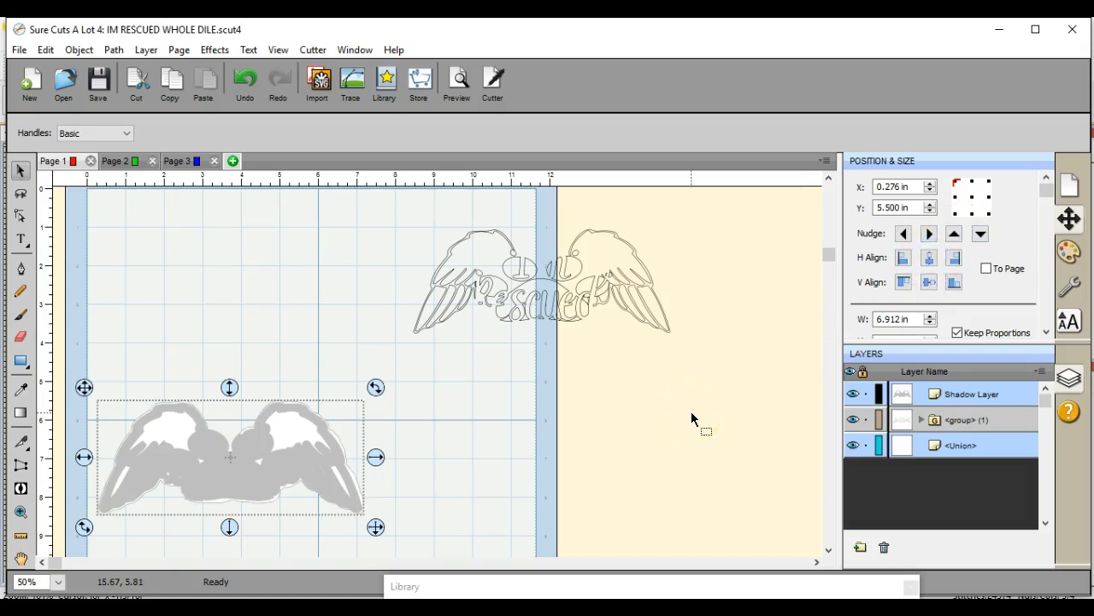
click(434, 488)
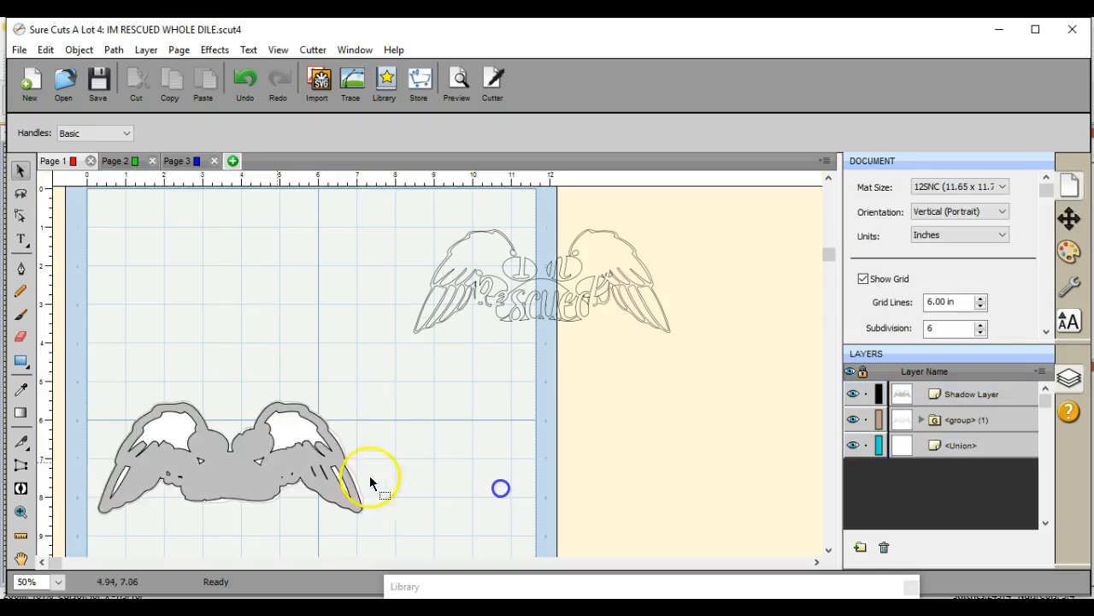
Step: Move the shadow layer up off the silhouette and delete it
click(221, 453)
drag(220, 453, 221, 325)
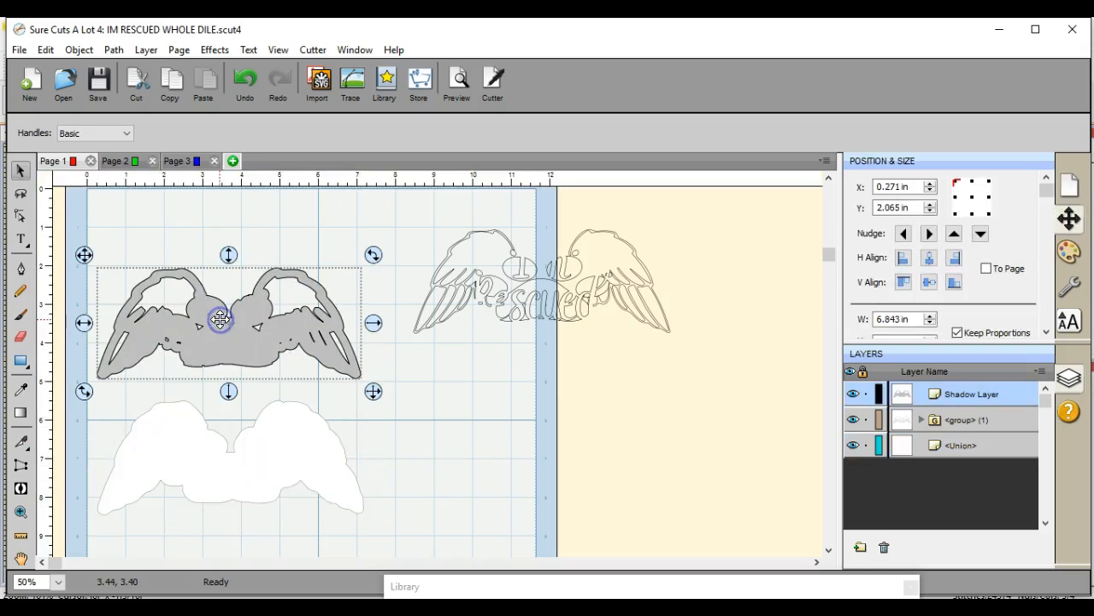
right_click(220, 325)
click(261, 160)
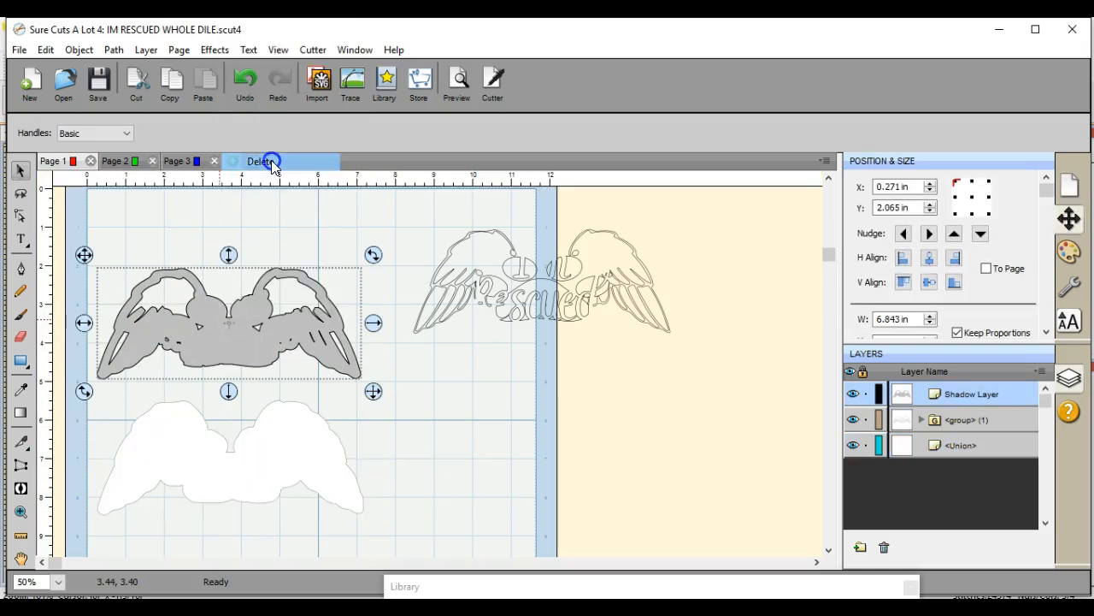
Step: Move the outline design back above the silhouette and create a shadow layer for it with a size of 0.06 in
drag(473, 253, 207, 299)
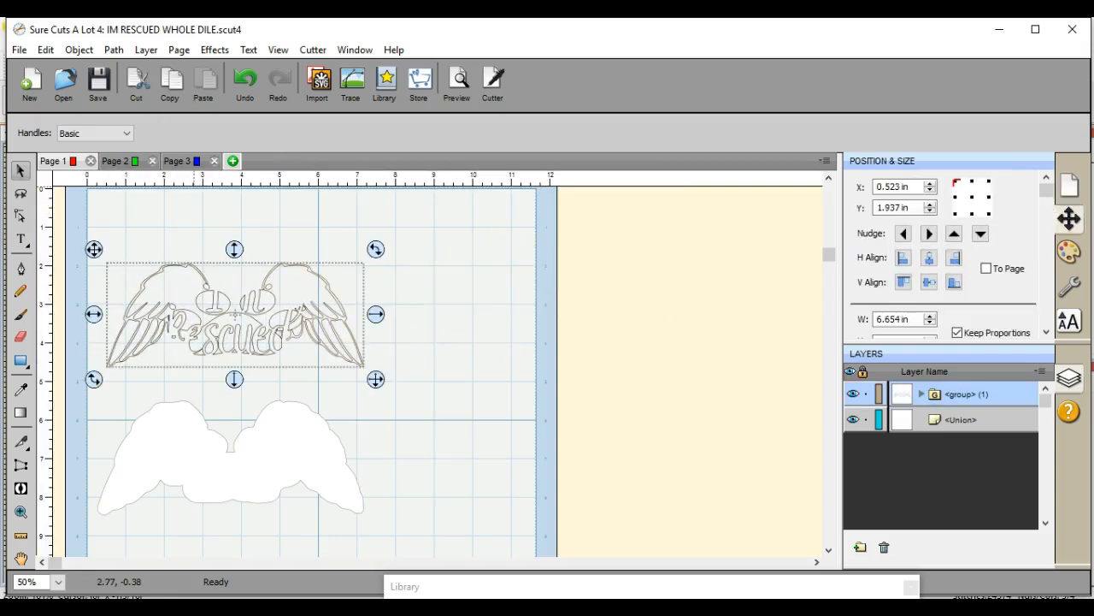
click(215, 50)
click(277, 264)
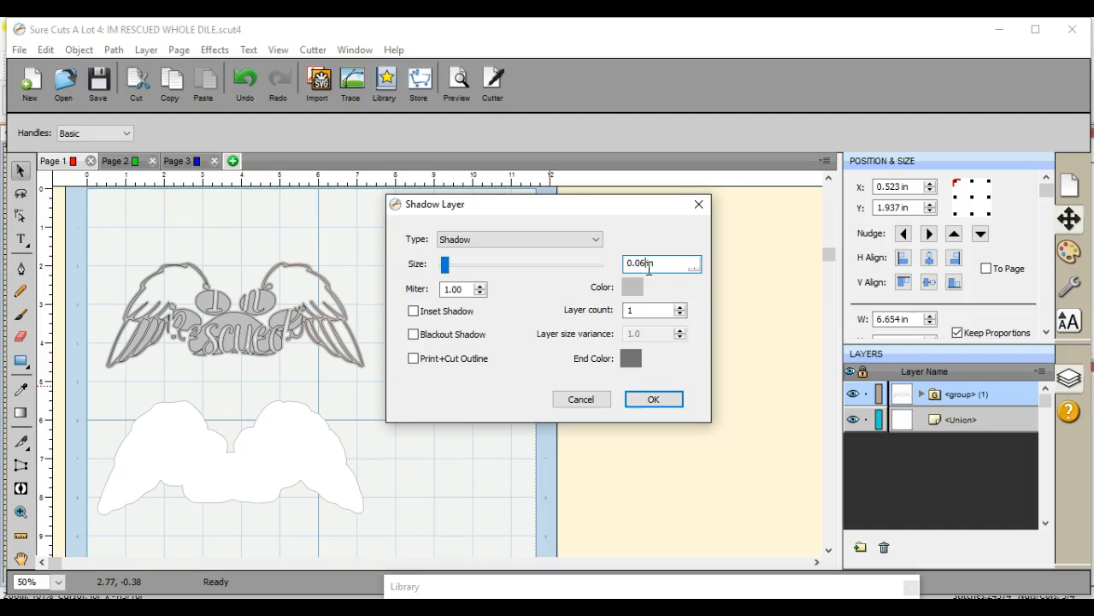
click(660, 401)
Step: Move the outline design aside, then place the new shadow layer over the white silhouette and bring it to the front
drag(91, 316, 359, 323)
drag(226, 306, 222, 442)
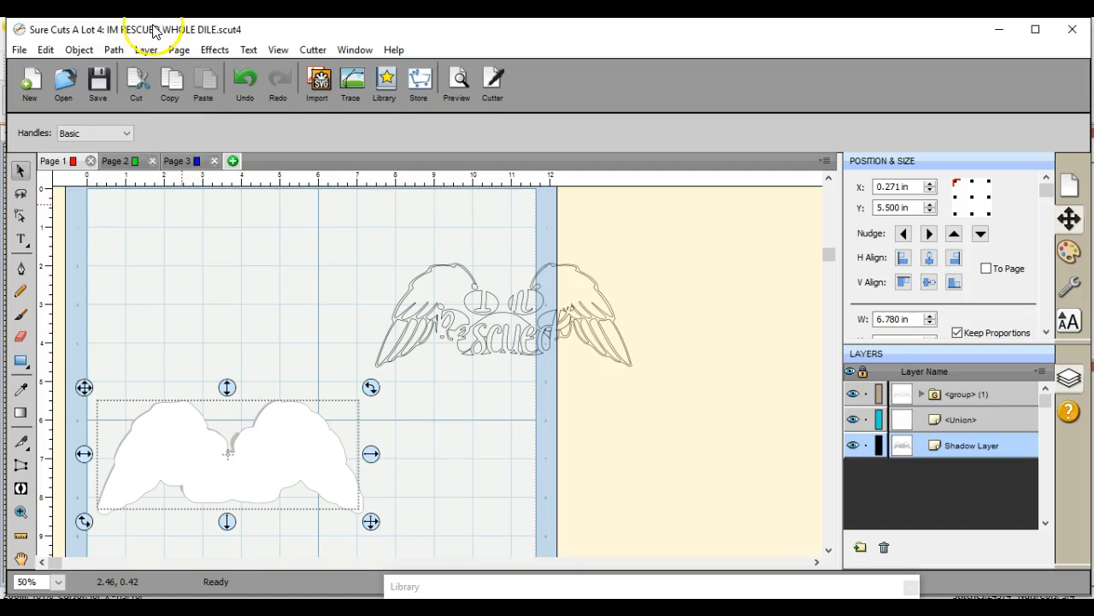
click(79, 49)
mouse_move(121, 89)
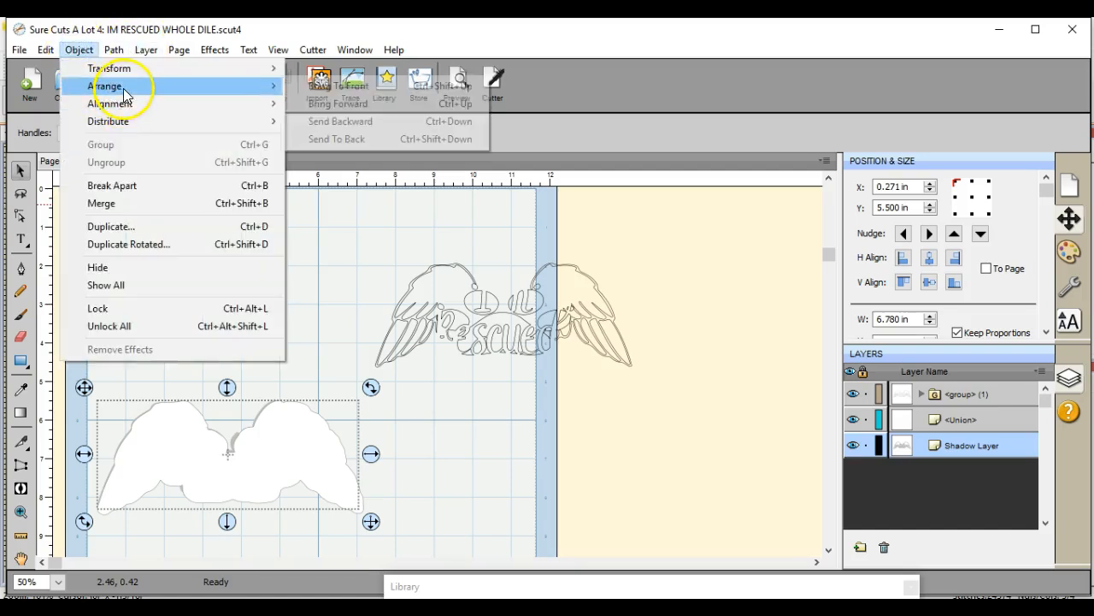
click(370, 89)
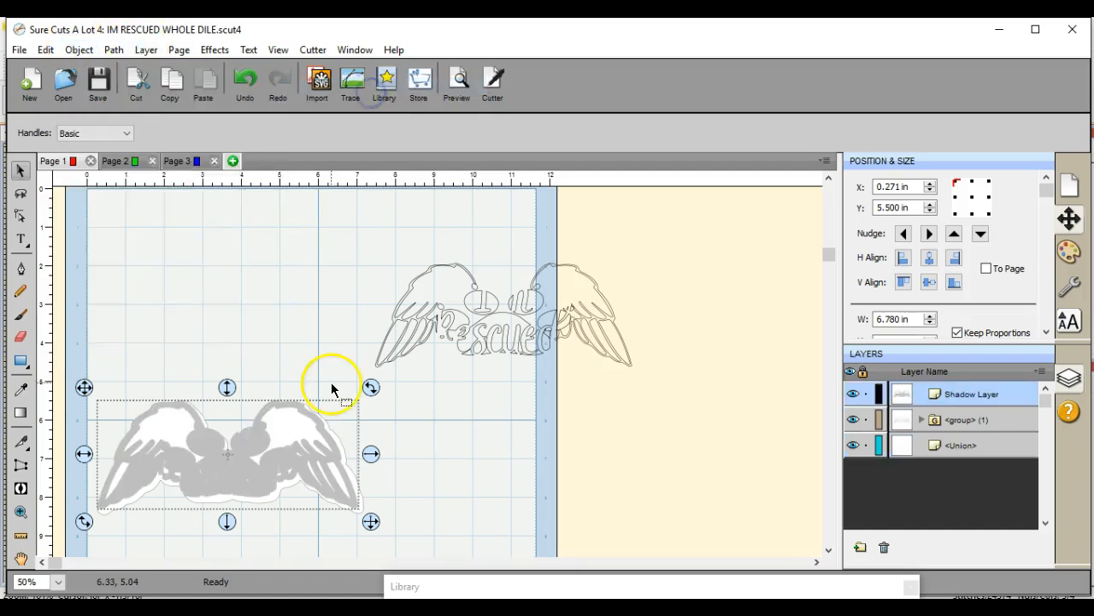
Step: Center the 0.06 in shadow layer on the white silhouette horizontally and vertically
click(154, 335)
drag(78, 344, 419, 578)
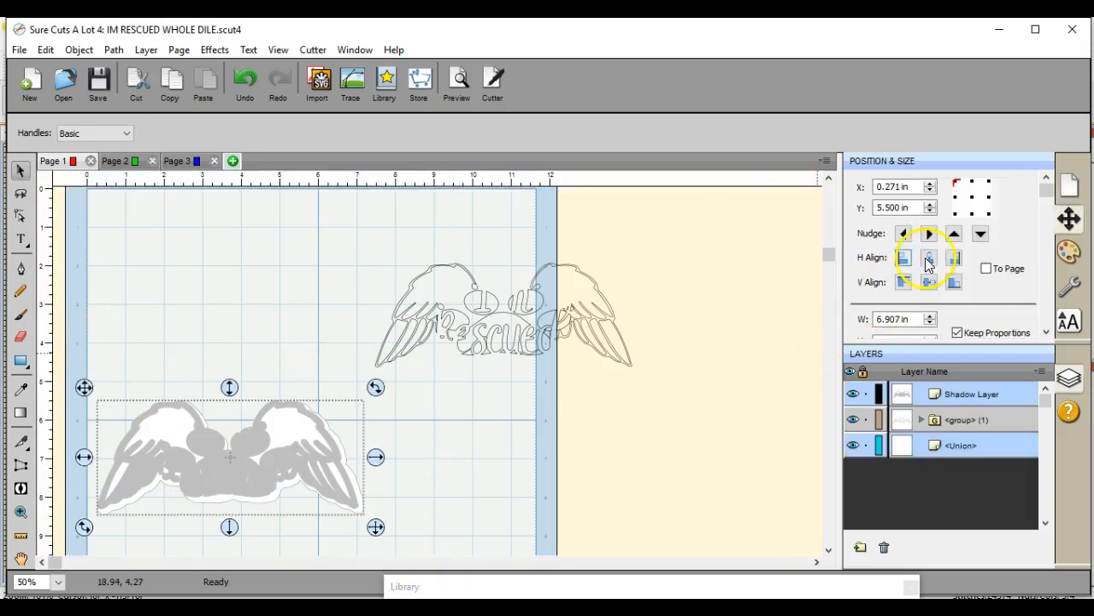
click(929, 258)
click(929, 283)
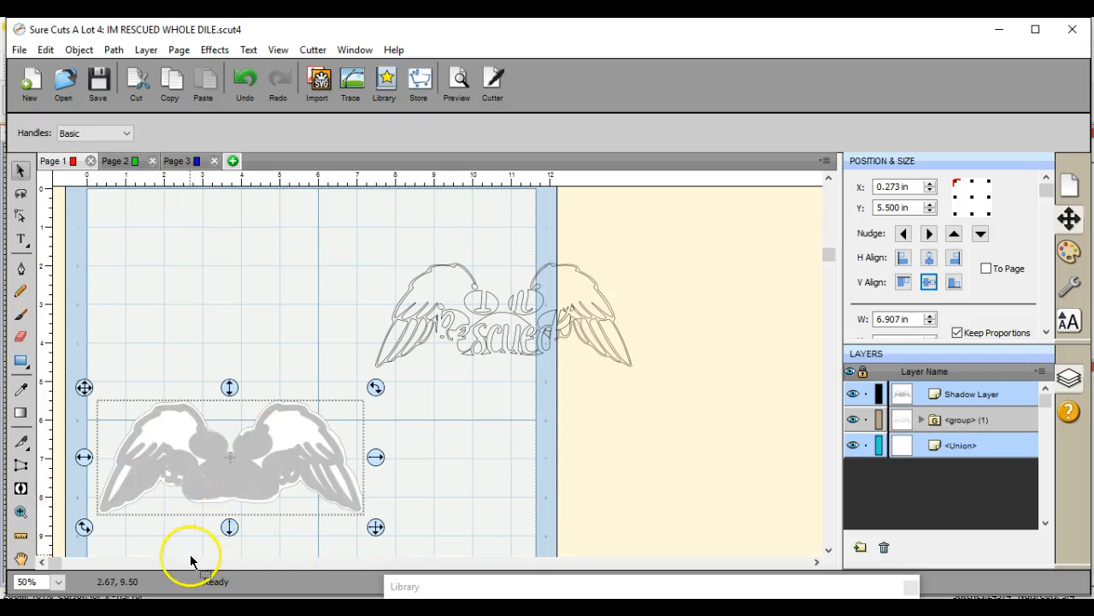
Step: Select the shadow layer on the silhouette and edit its nodes at the lower-left corner of the lettering area to clean up the edge
click(57, 582)
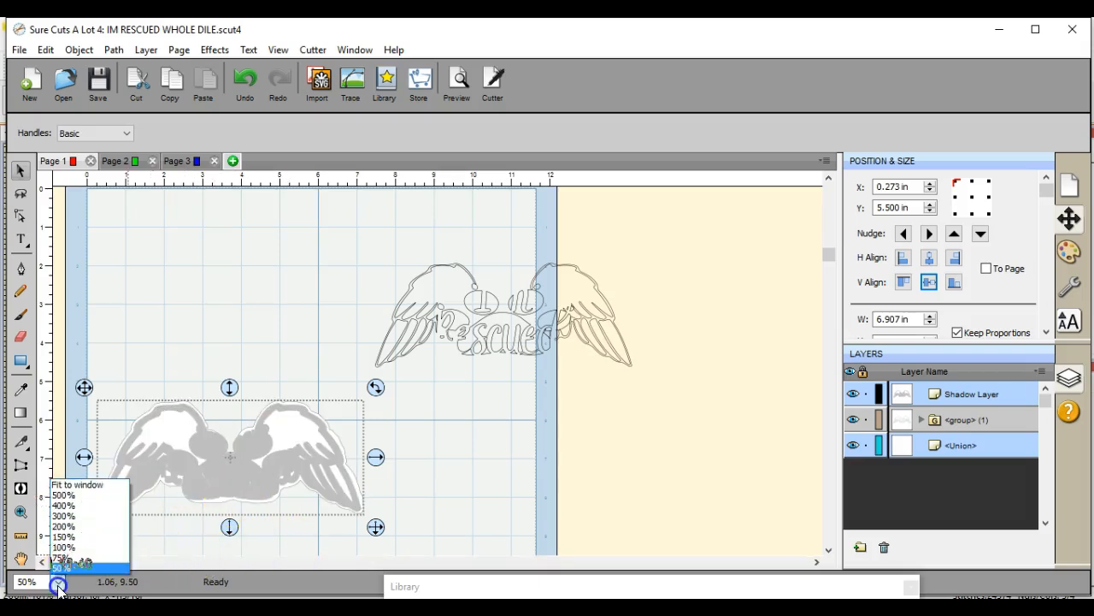
click(83, 549)
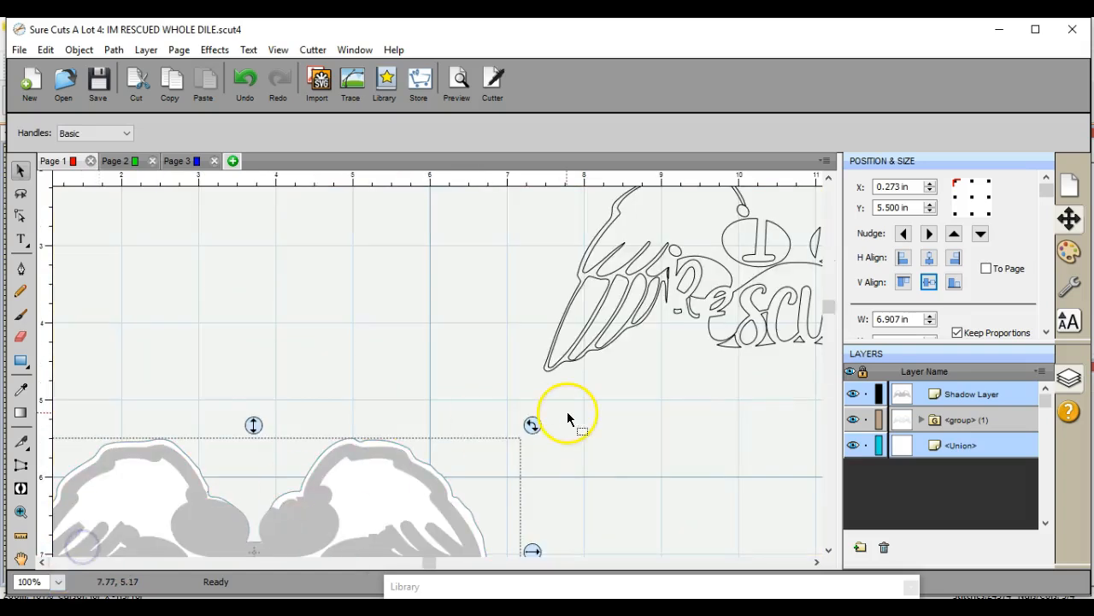
drag(825, 306, 826, 415)
click(220, 520)
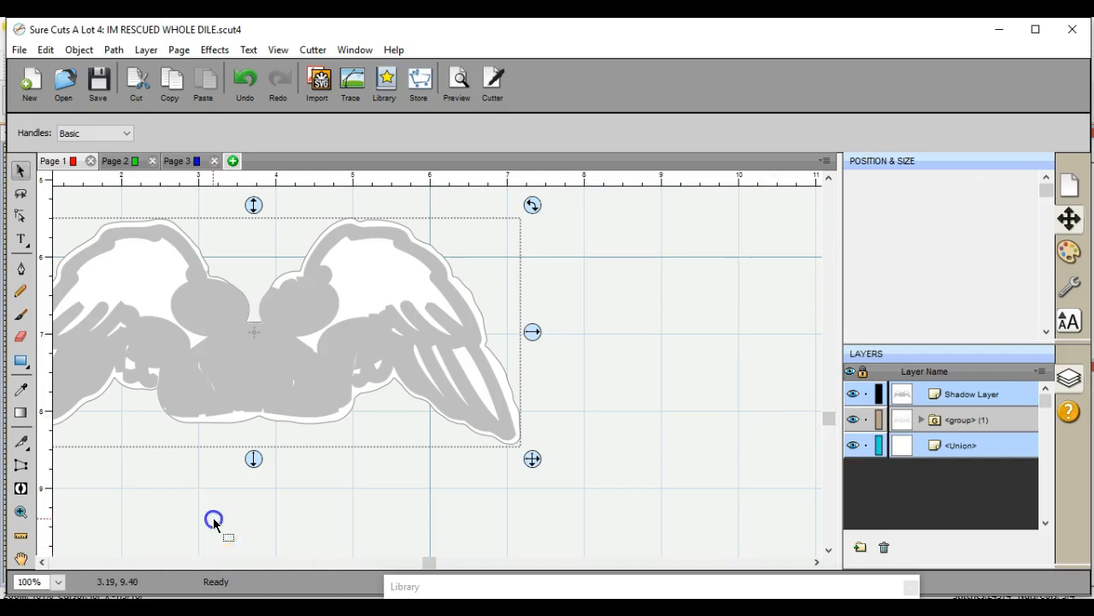
click(184, 390)
click(21, 215)
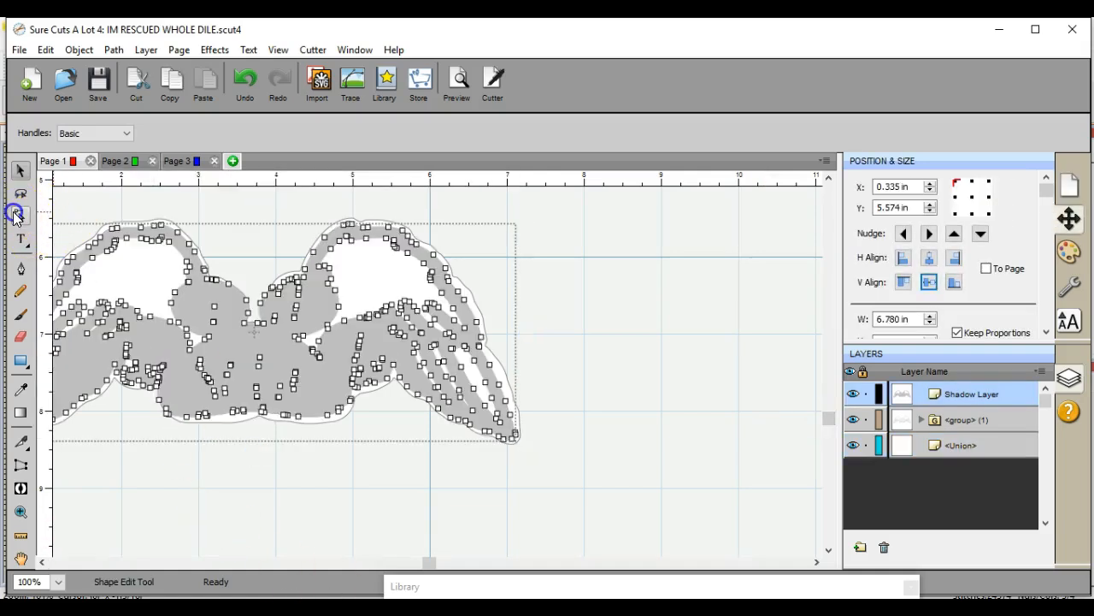
click(168, 410)
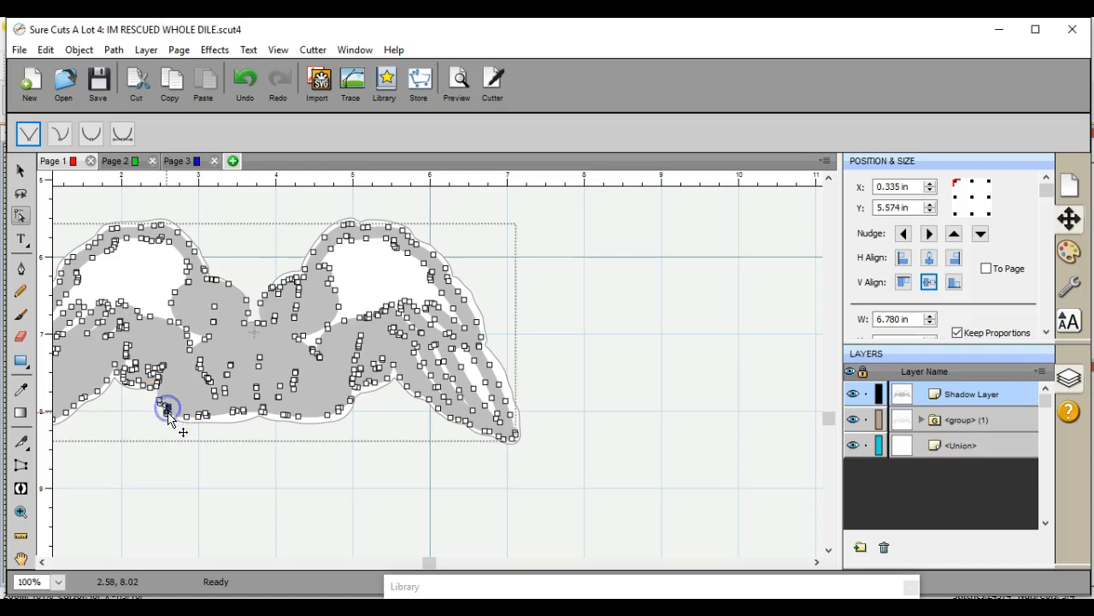
click(168, 414)
click(170, 414)
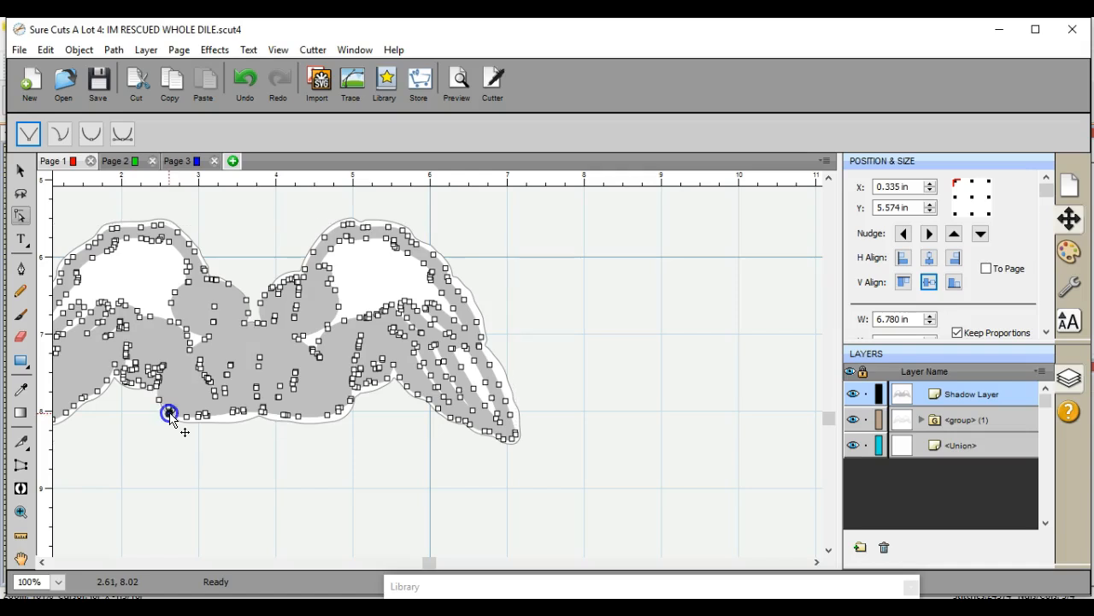
click(171, 416)
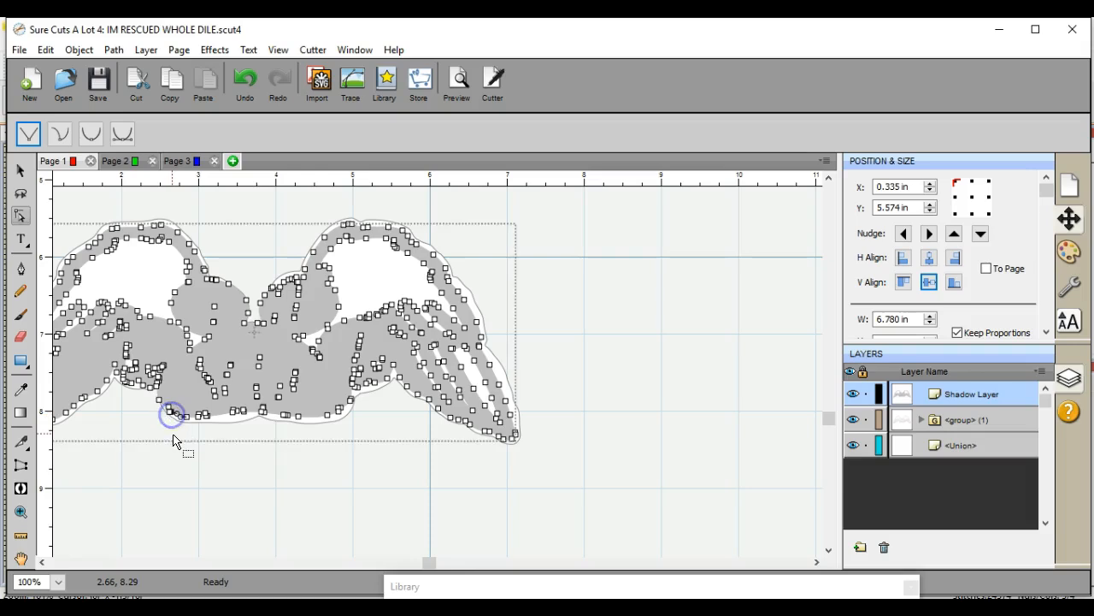
click(176, 471)
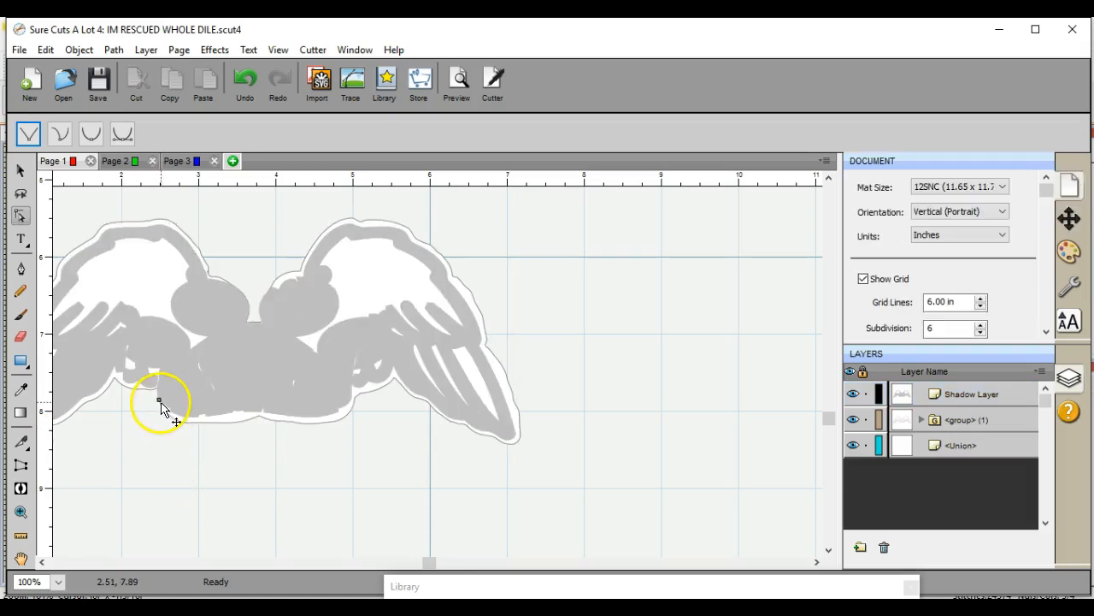
Step: Adjust the shadow layer's nodes just above the lower-left corner of the lettering area, then rework the corner nodes
click(161, 402)
click(162, 402)
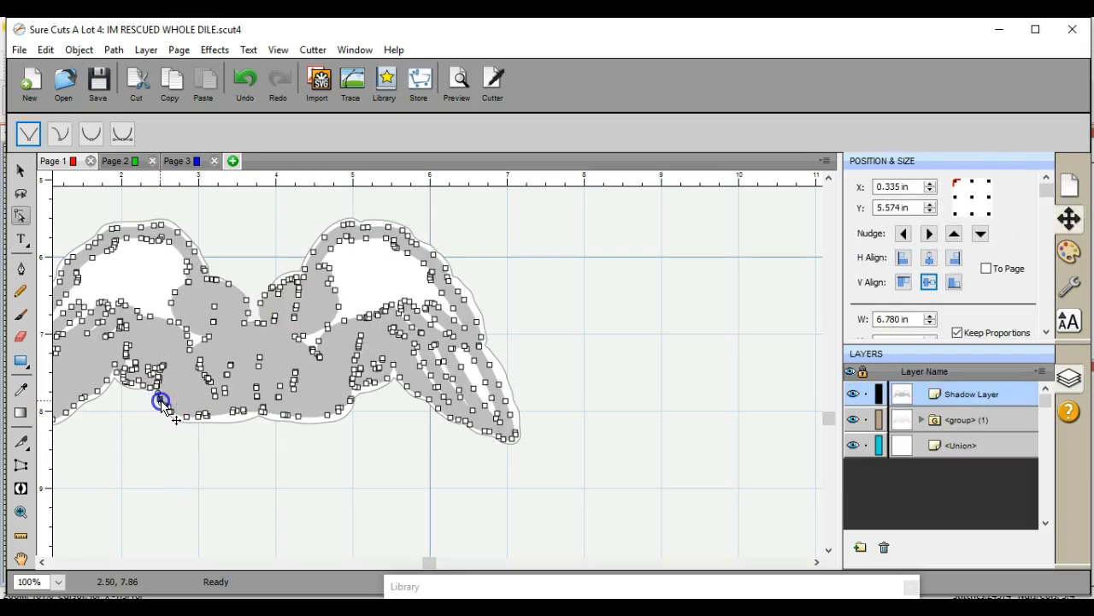
click(164, 481)
click(170, 409)
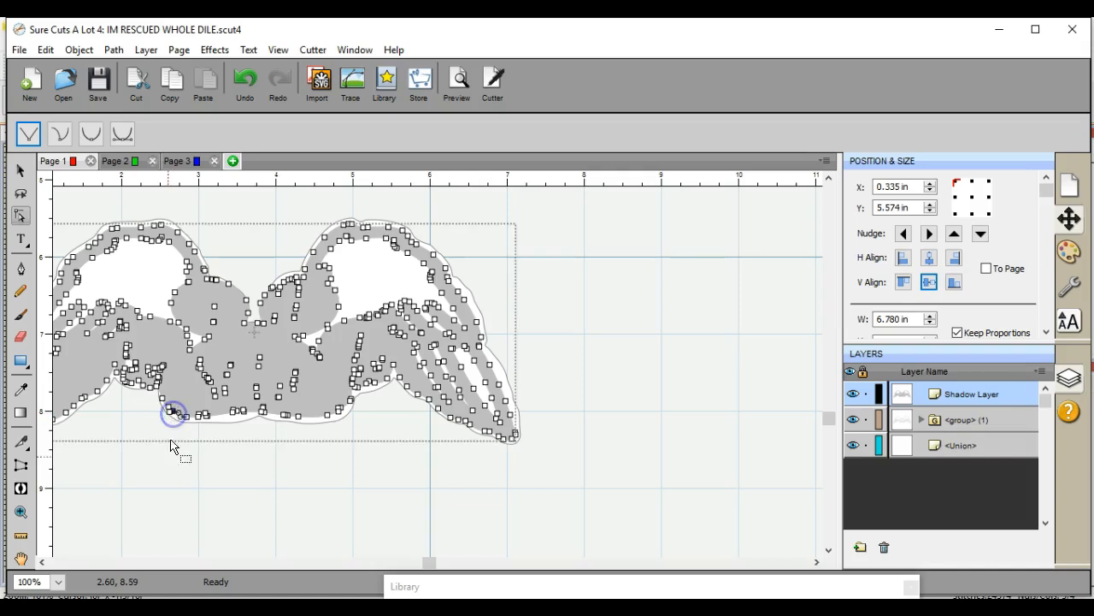
click(167, 466)
click(170, 412)
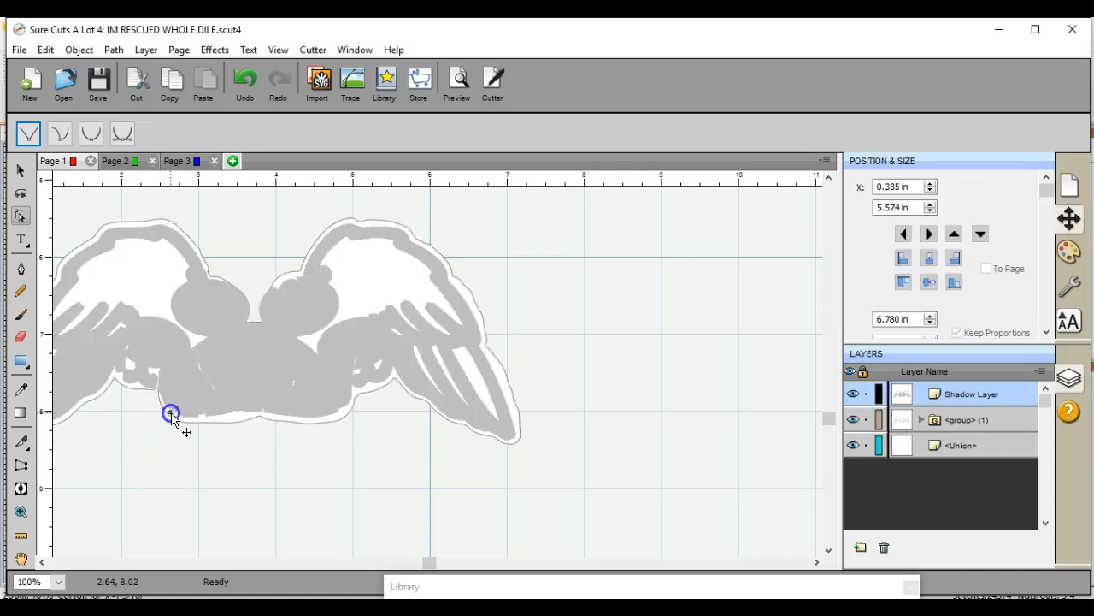
click(172, 413)
click(172, 413)
Step: Undo the last shadow layer edit and shift the layer slightly up and left on the white silhouette
click(58, 582)
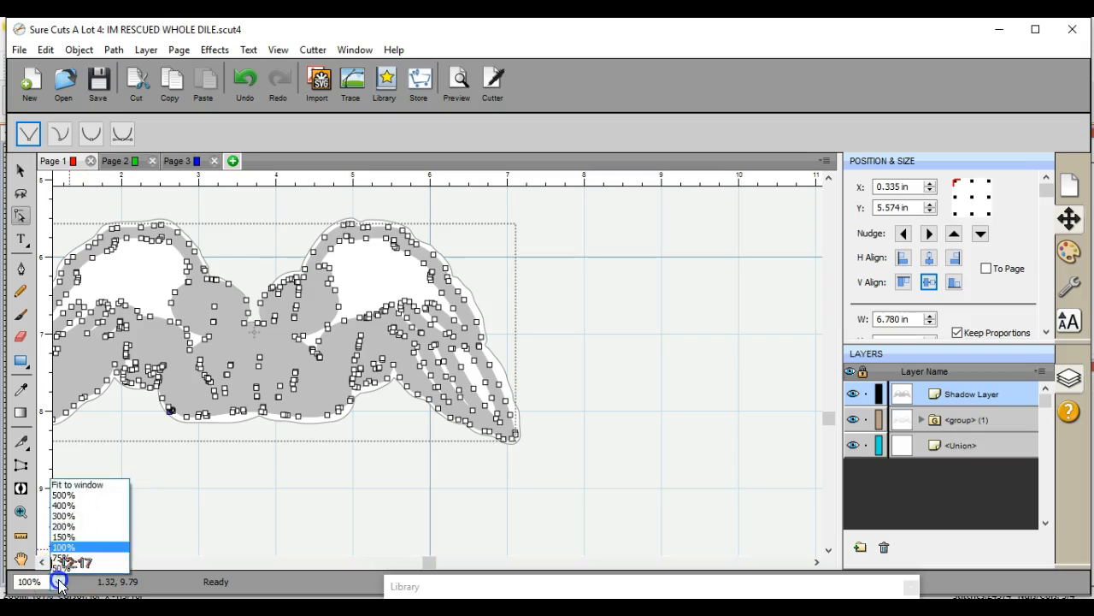
click(67, 532)
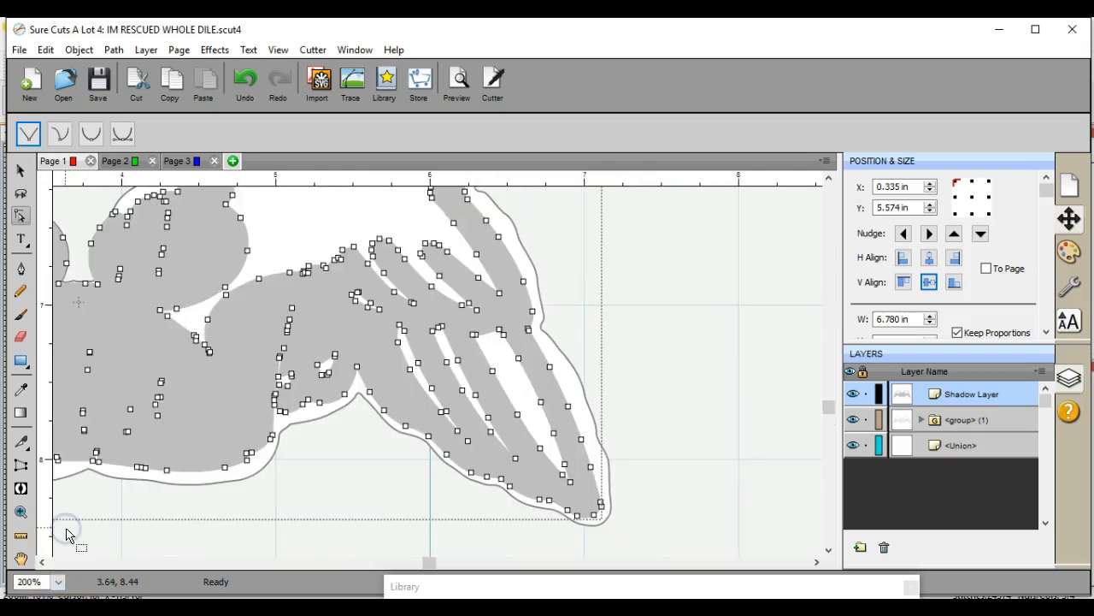
double_click(37, 558)
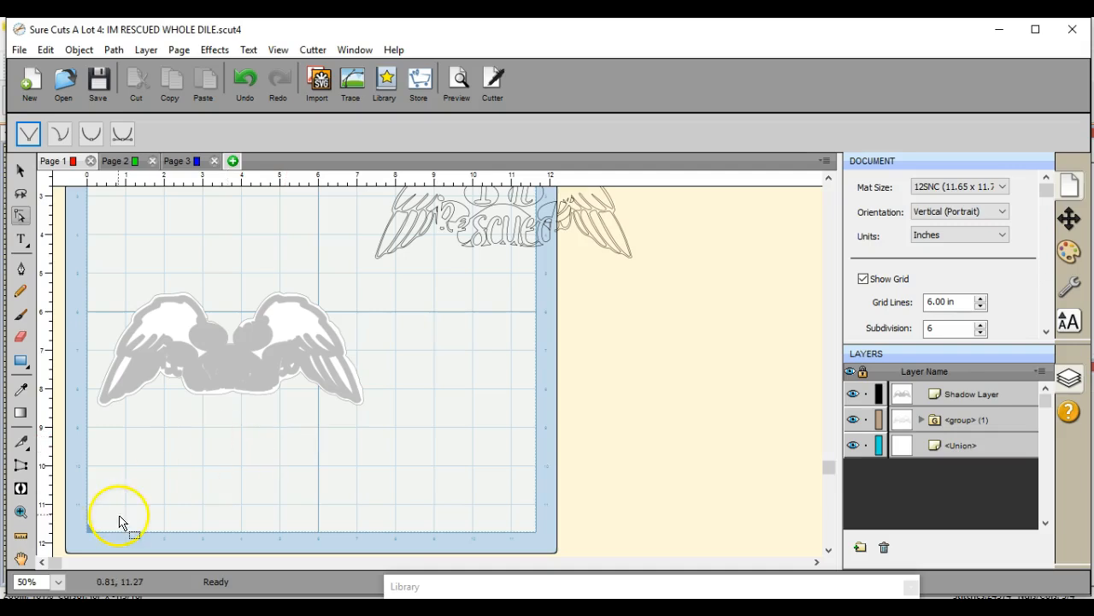
key(ctrl+z)
mouse_move(252, 357)
mouse_down()
mouse_move(242, 365)
mouse_move(405, 371)
mouse_move(243, 349)
mouse_up()
click(100, 258)
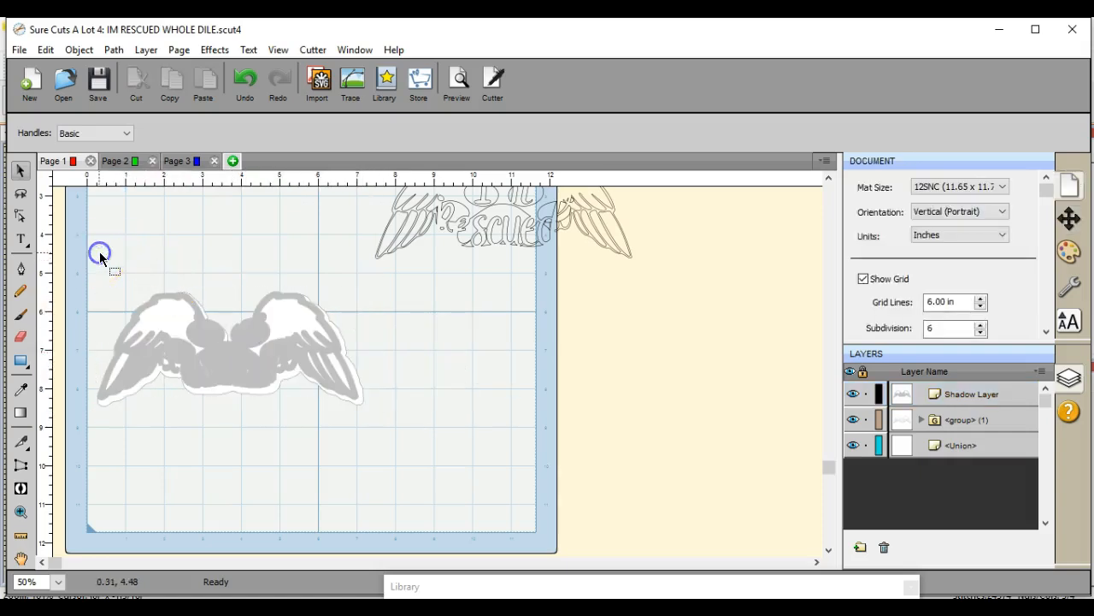
drag(88, 247, 464, 484)
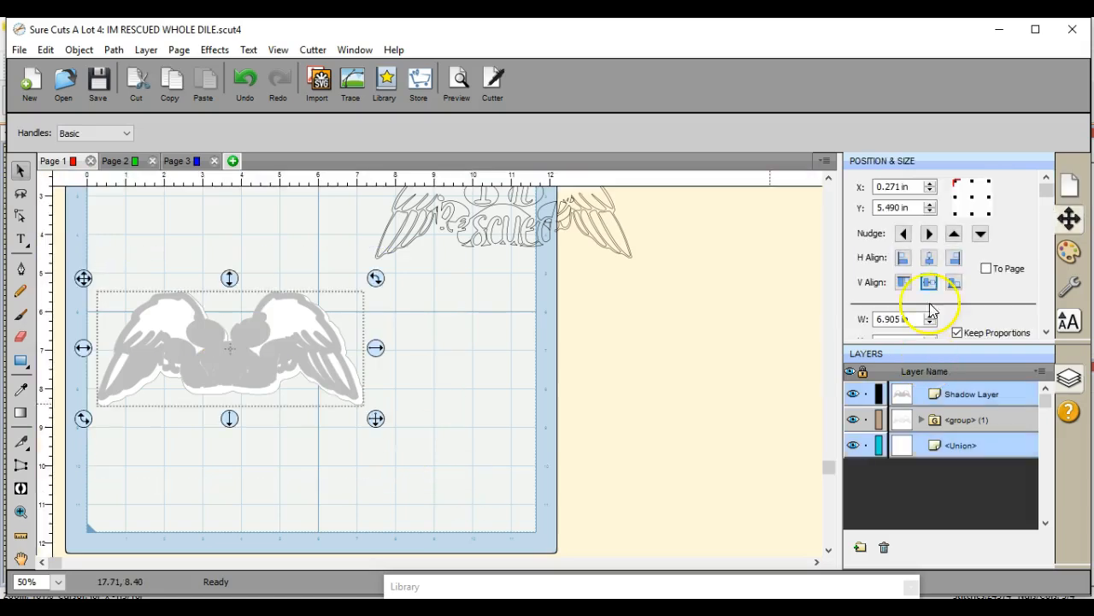
click(477, 538)
Step: Duplicate the shadow layer with 2 total columns and 1 row
click(308, 371)
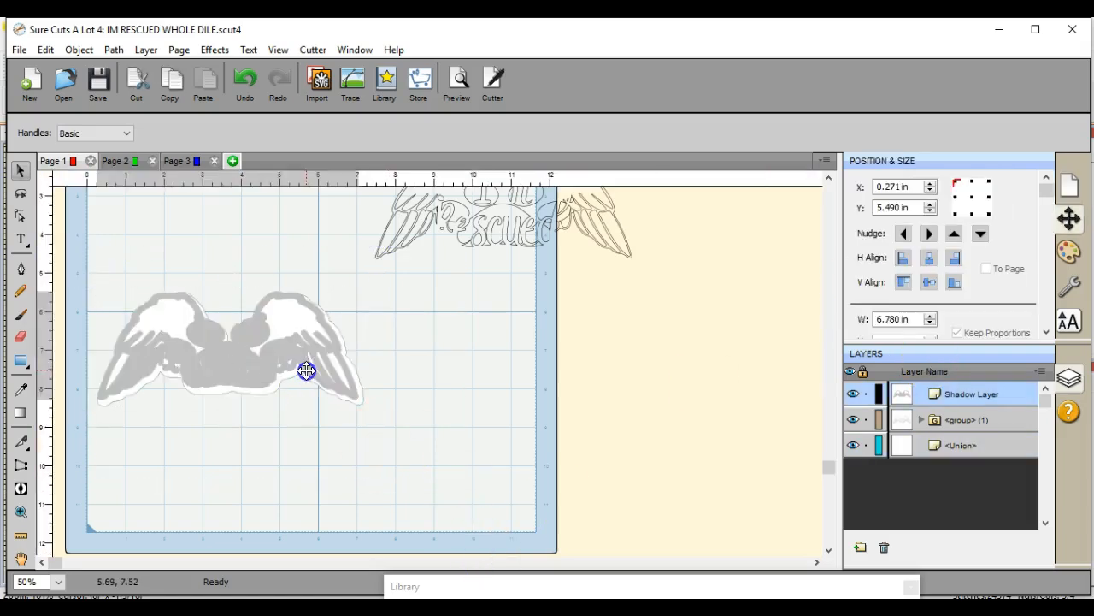
click(79, 50)
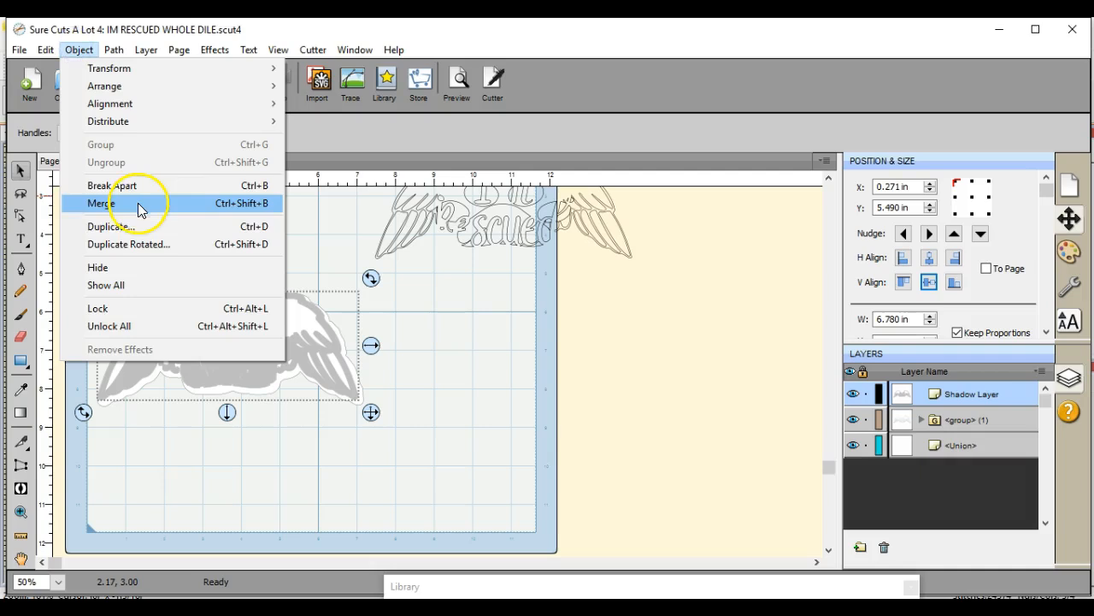
click(140, 226)
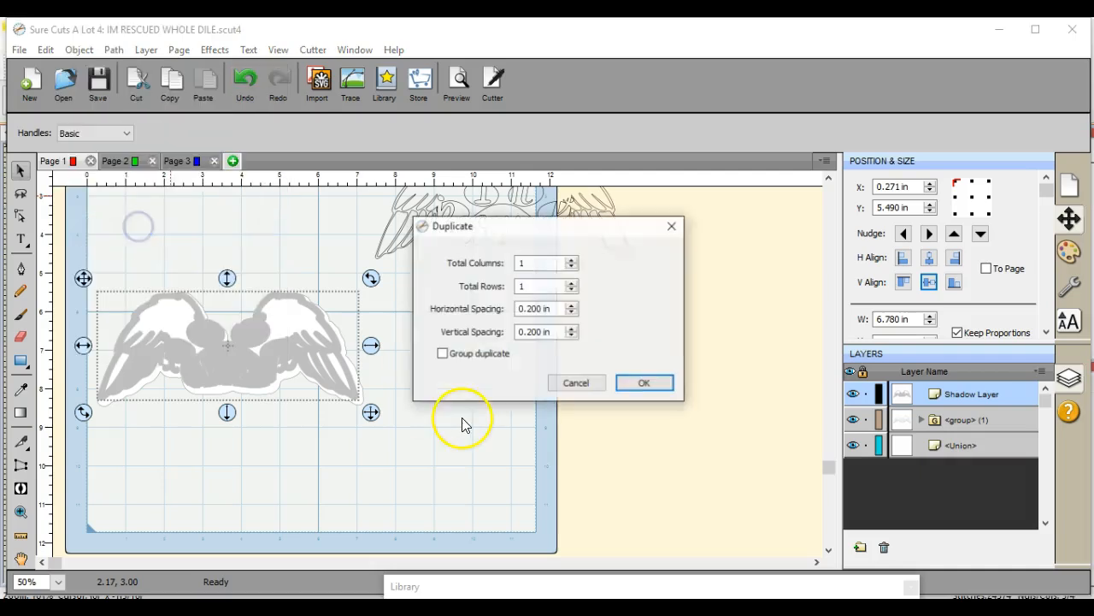
click(572, 258)
click(641, 382)
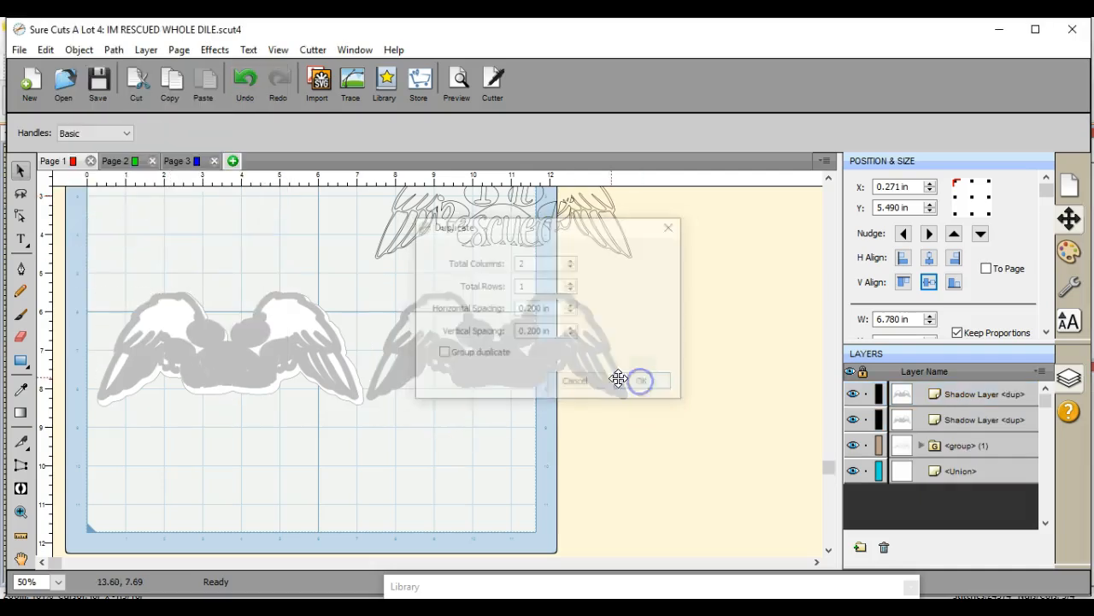
Step: Center the original shadow layer on the white silhouette in both directions and move its duplicate off the mat
drag(86, 264, 371, 484)
click(930, 258)
click(930, 280)
drag(401, 330, 567, 374)
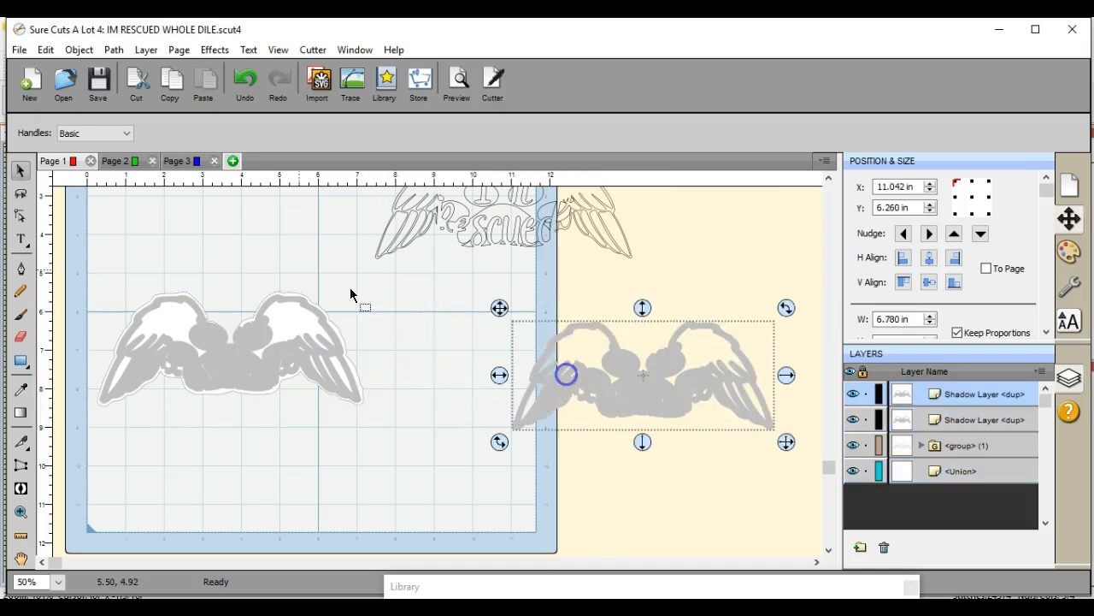
Step: Subtract the original shadow layer from the white silhouette with a back minus front path operation
drag(86, 232, 390, 462)
click(114, 50)
click(143, 133)
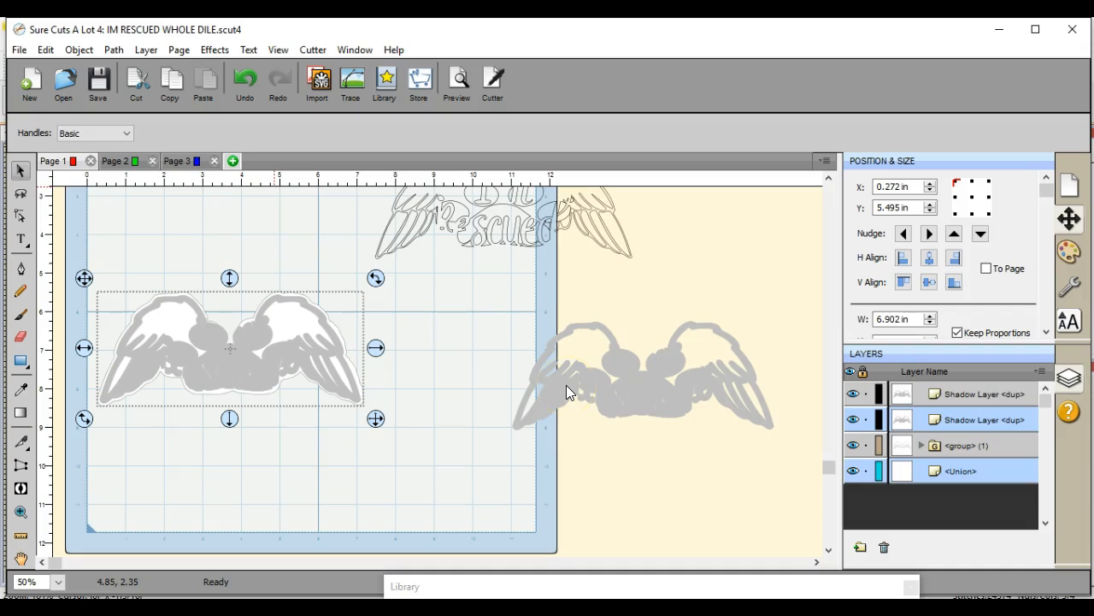
Step: Move the duplicate shadow layer onto the cut silhouette and center the two horizontally and vertically
click(530, 382)
drag(530, 383, 157, 354)
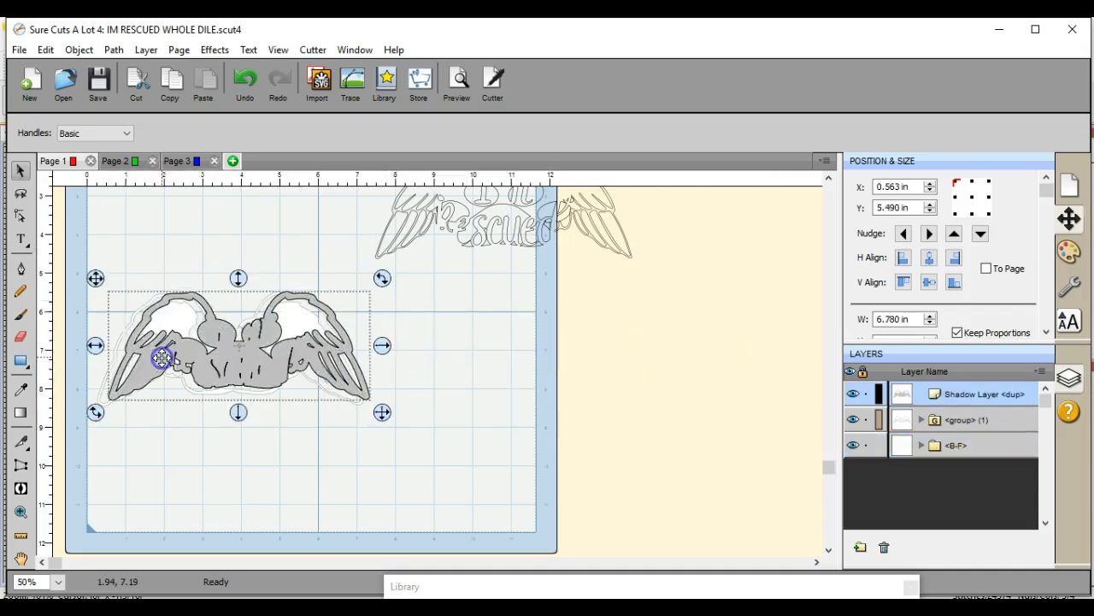
drag(96, 228, 387, 469)
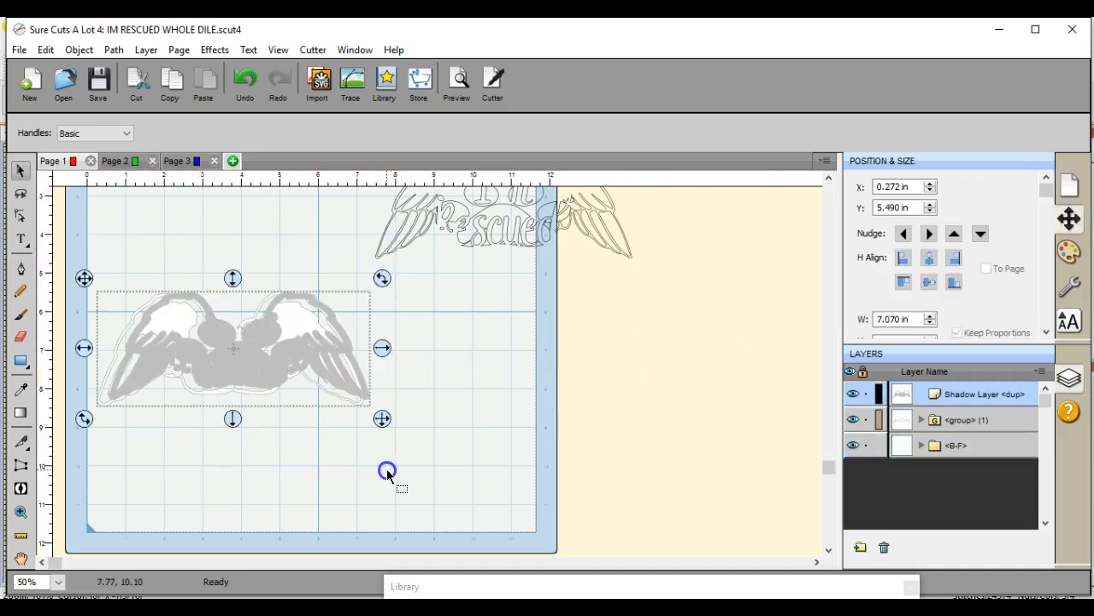
click(929, 258)
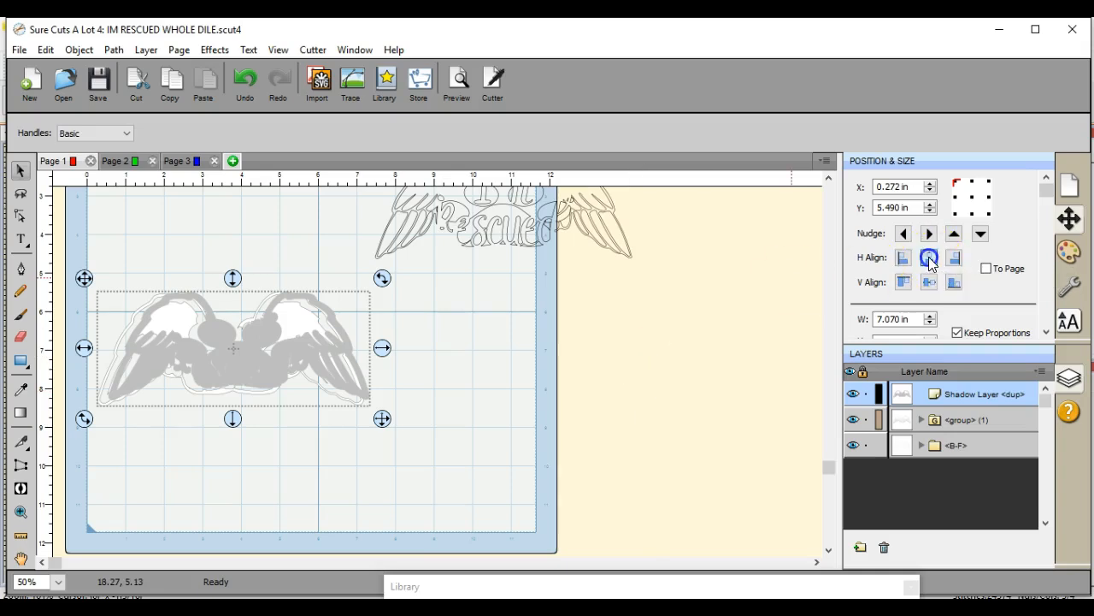
click(930, 281)
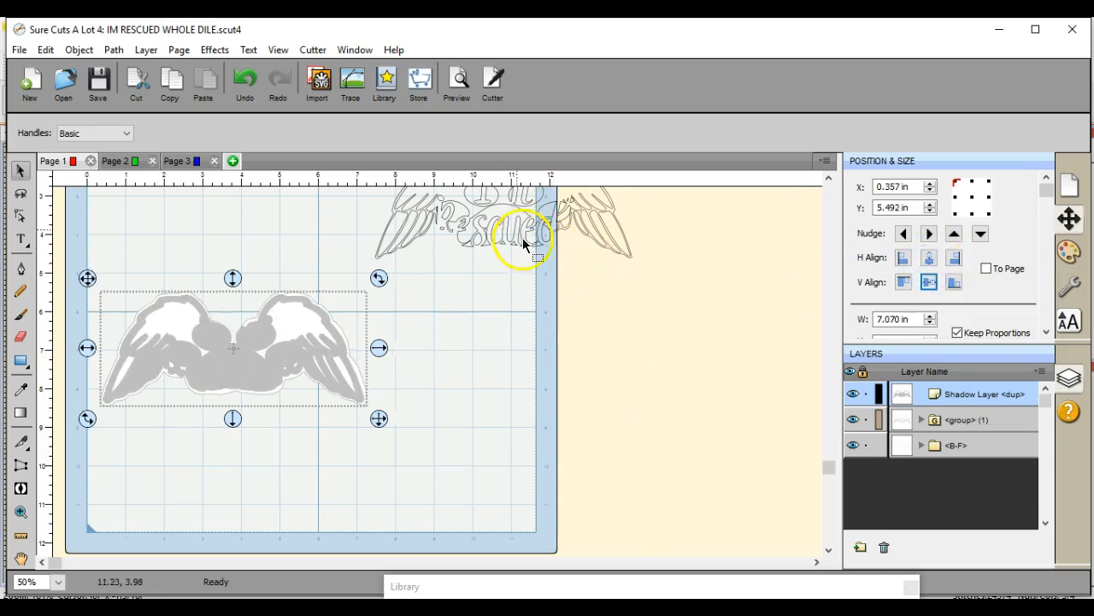
Step: Move the outline design over the stacked wings and bring it to the front
click(501, 313)
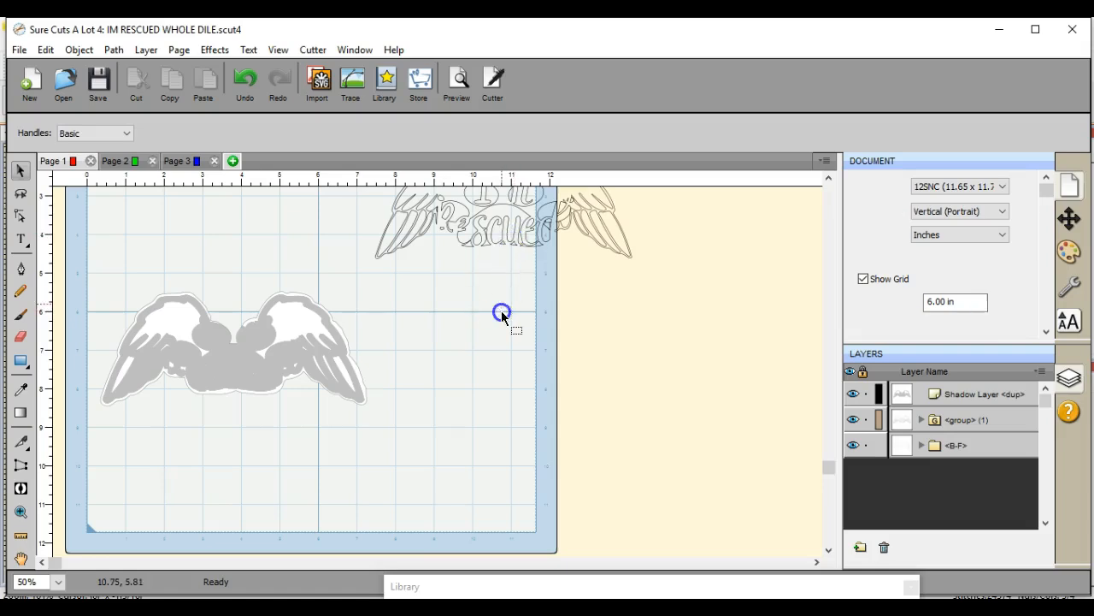
drag(503, 235, 248, 416)
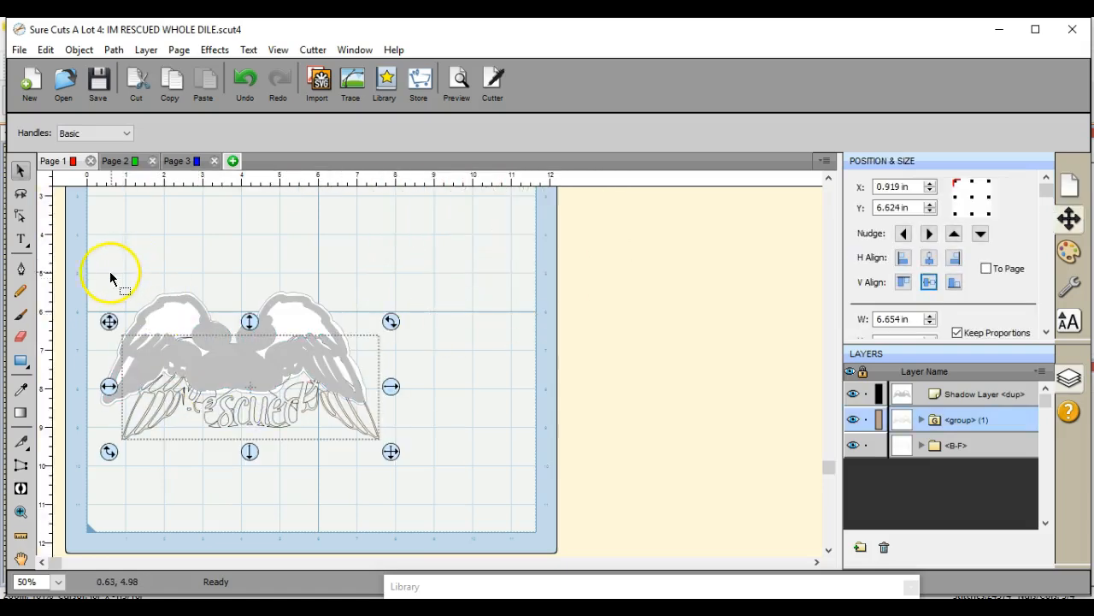
drag(90, 265, 420, 487)
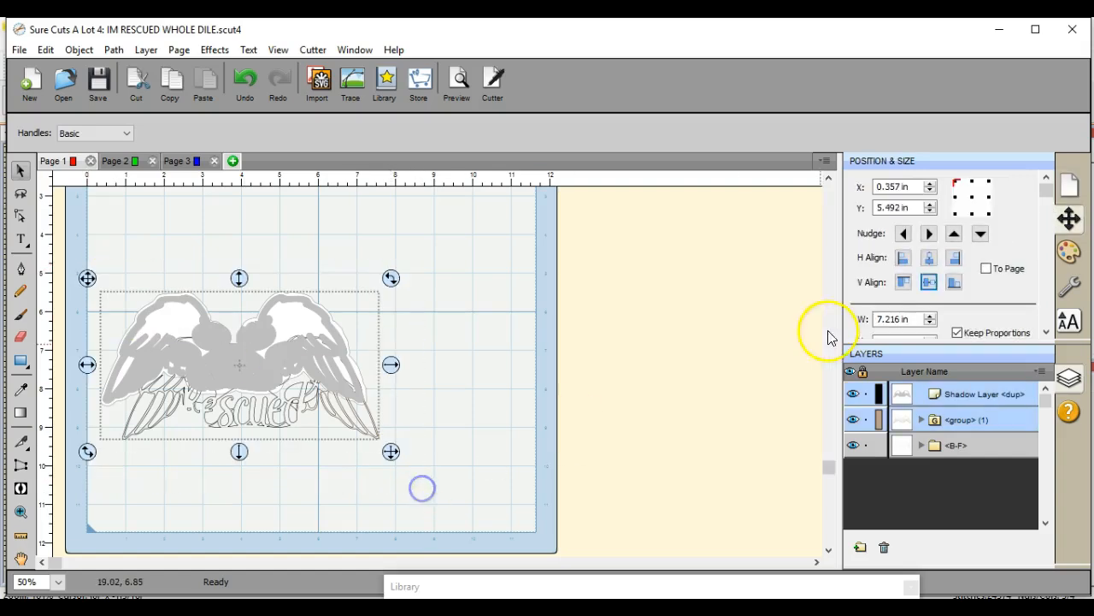
click(525, 373)
drag(354, 391, 333, 409)
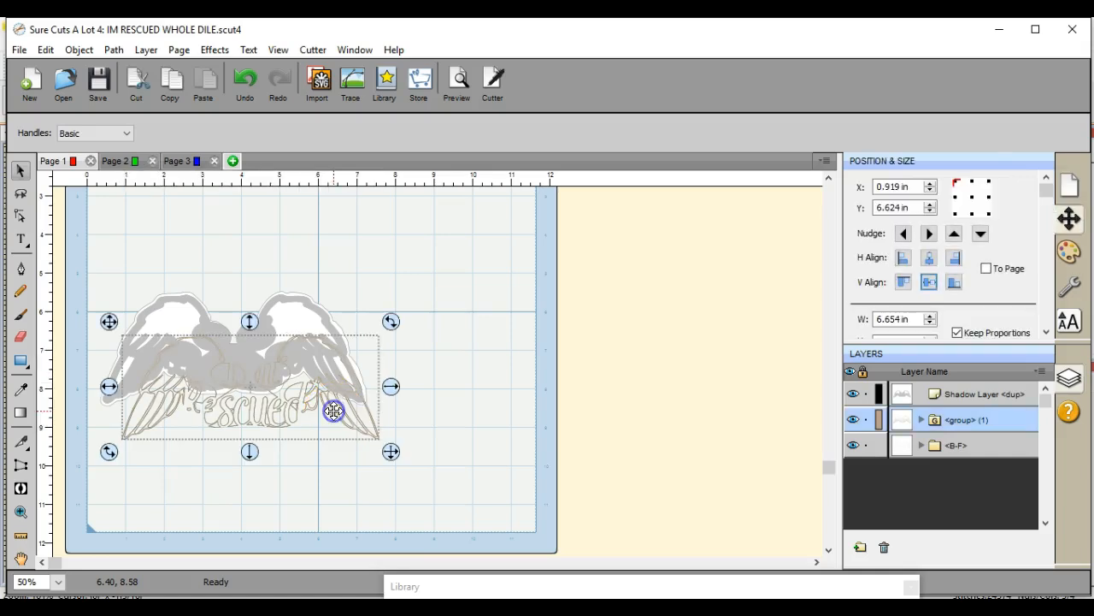
click(109, 50)
mouse_move(75, 49)
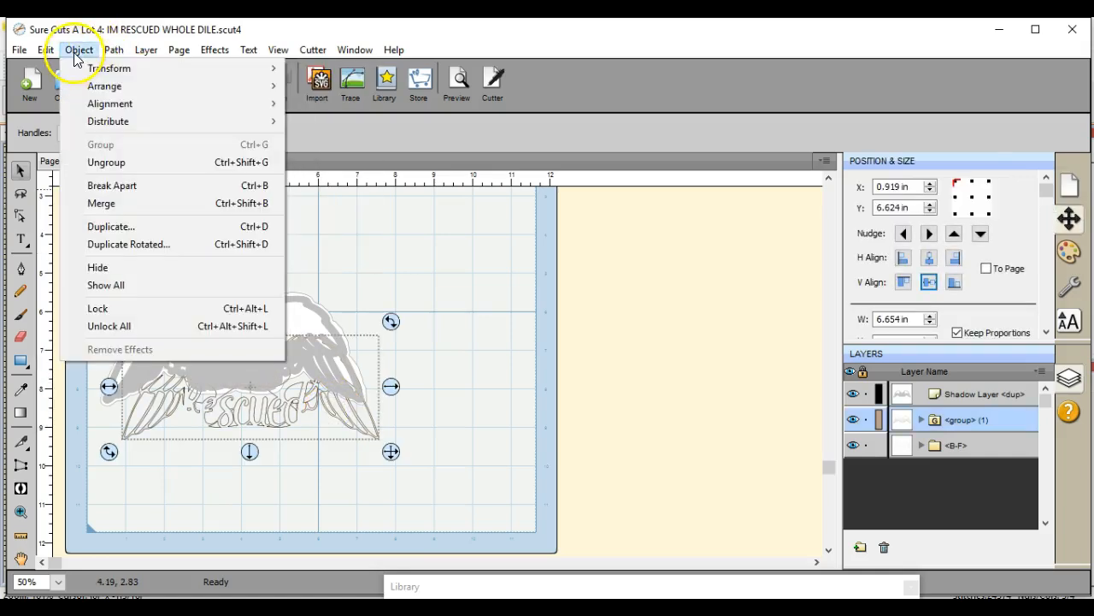
mouse_move(110, 86)
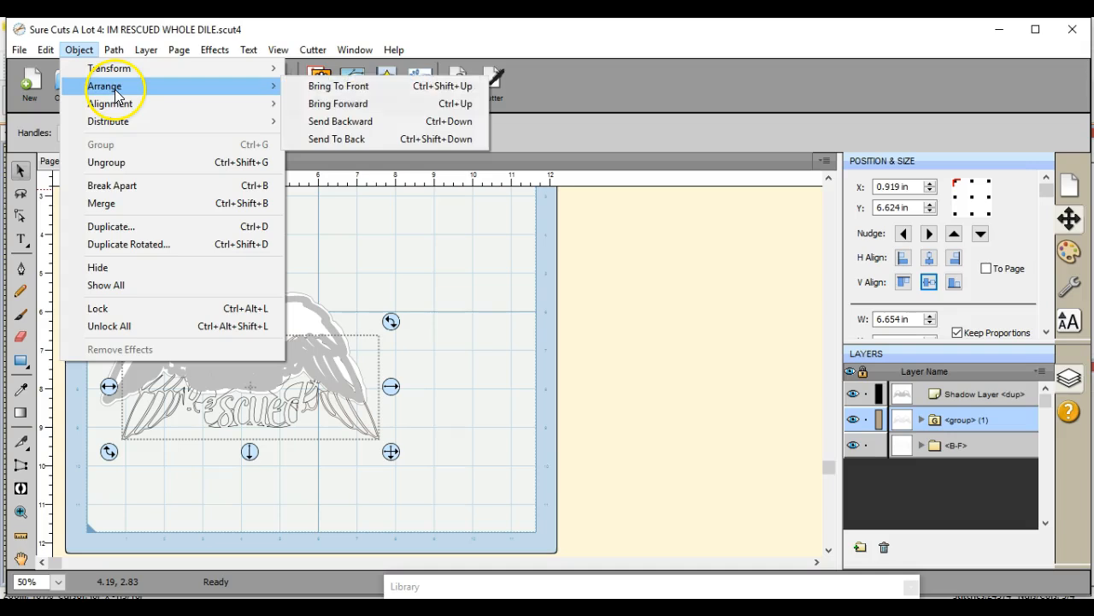
click(323, 86)
Step: Center the outline design, shadow layer and cut silhouette on each other horizontally and vertically
drag(97, 258, 479, 488)
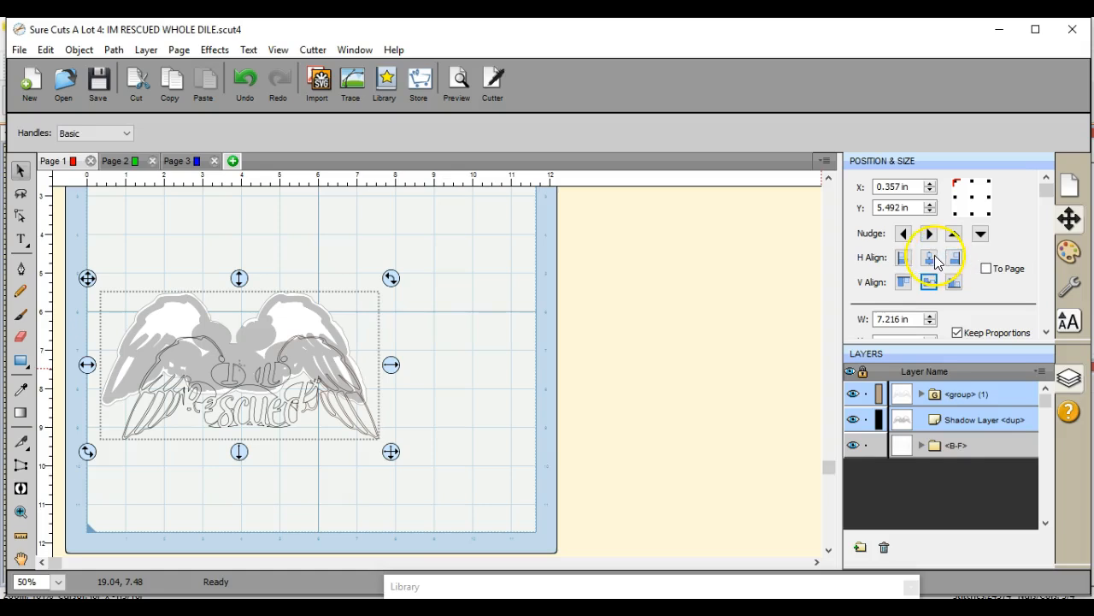
click(930, 257)
click(930, 283)
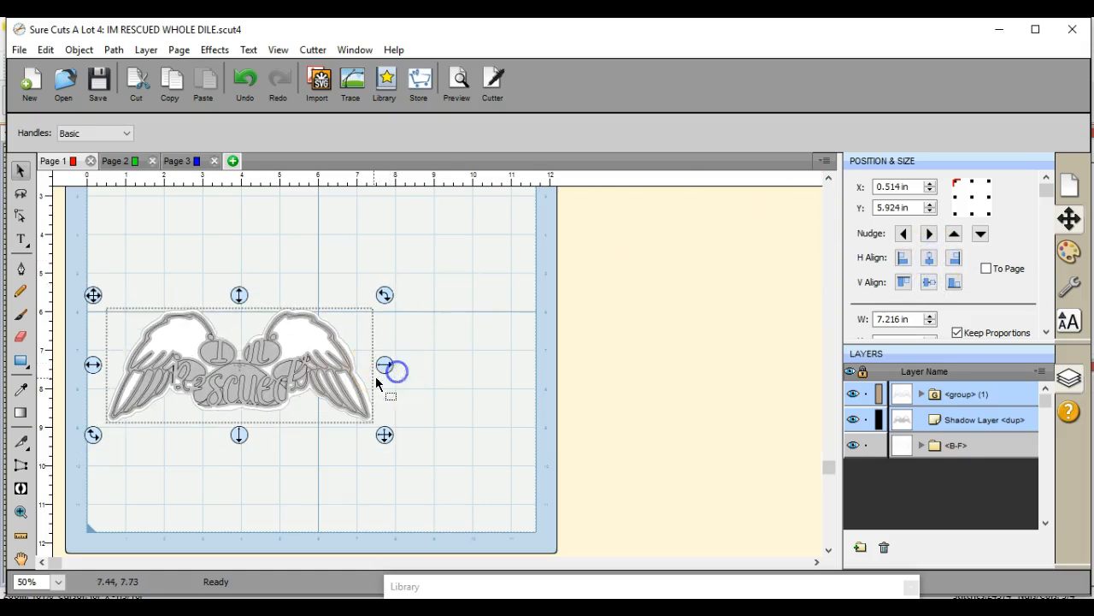
Step: Move the cut silhouette out from under the stack to about X 4.5 in, Y 3.5 in
click(432, 395)
drag(366, 384, 519, 296)
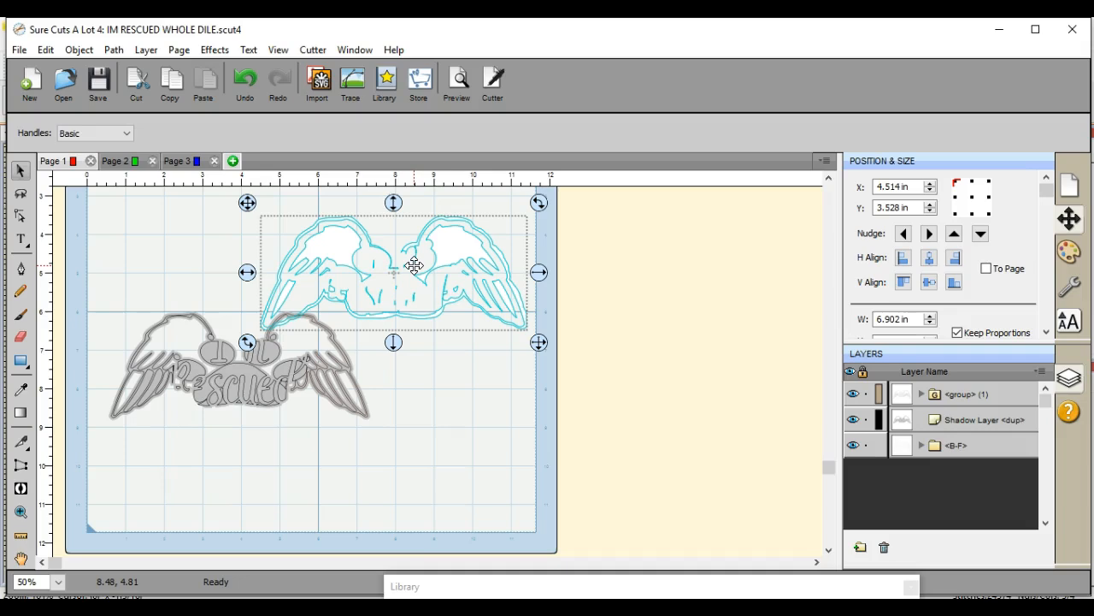
mouse_move(394, 202)
mouse_down()
mouse_move(402, 237)
mouse_move(393, 195)
mouse_up()
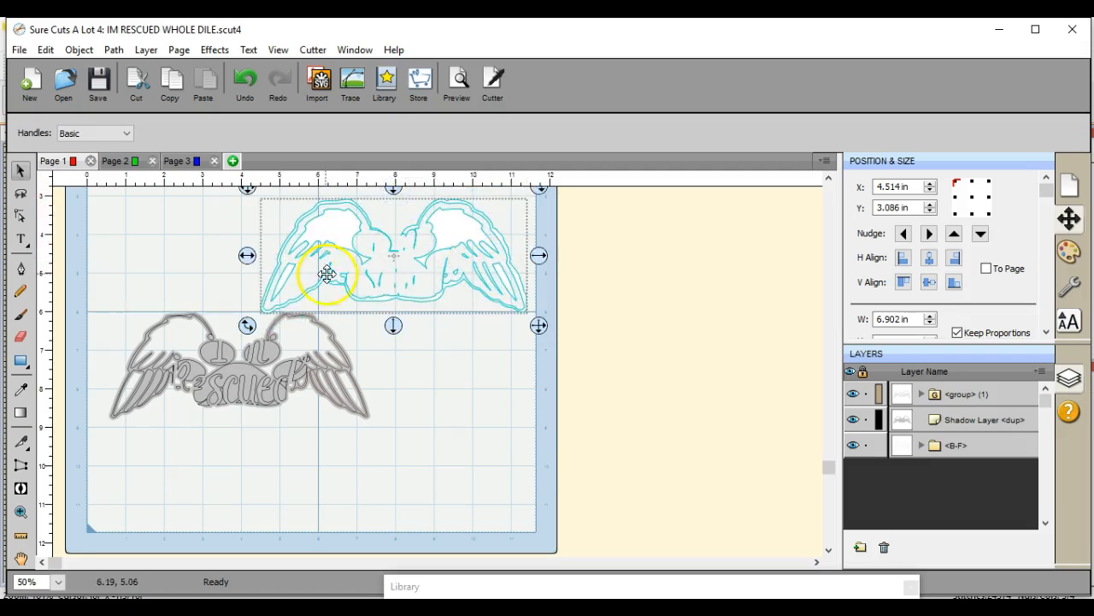
drag(395, 191, 396, 205)
click(394, 409)
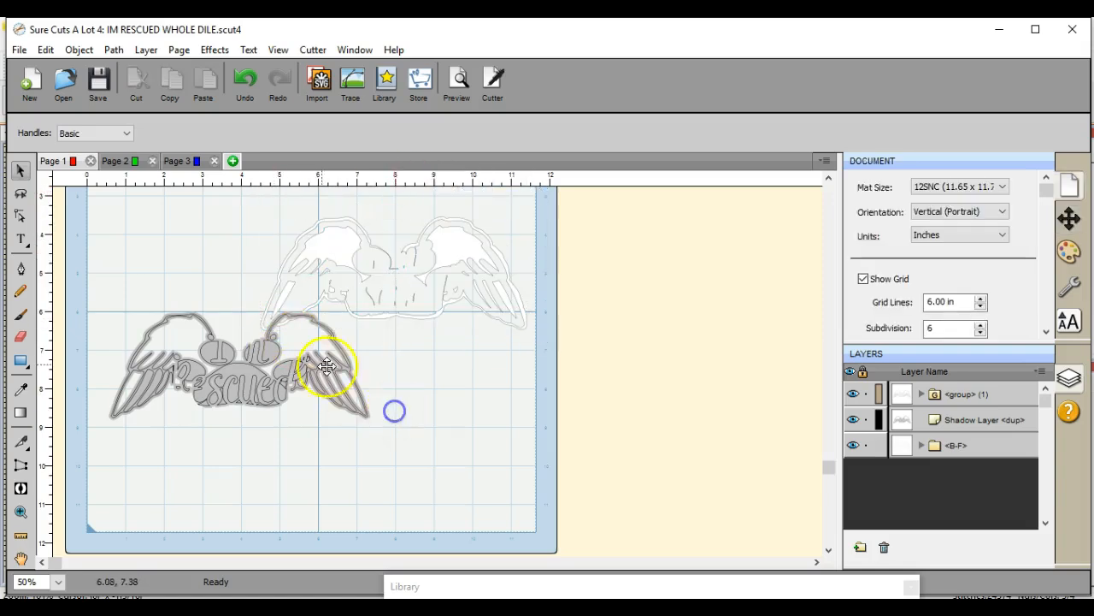
Step: Pull the outline design off the shadow layer to the page's lower-right area and move the shadow layer to about X 2.3 in, Y 5.6 in
drag(281, 369, 428, 494)
drag(240, 377, 305, 363)
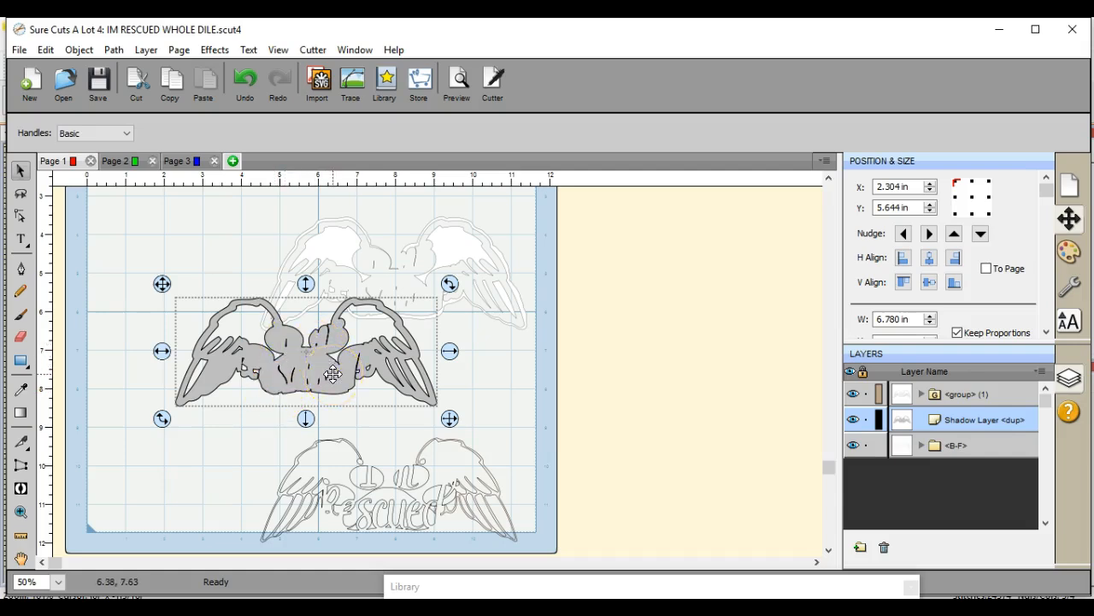
Step: Move the shadow layer onto the cut silhouette and center the two horizontally and vertically
drag(293, 350, 391, 282)
click(184, 221)
drag(233, 213, 540, 361)
click(930, 258)
click(928, 283)
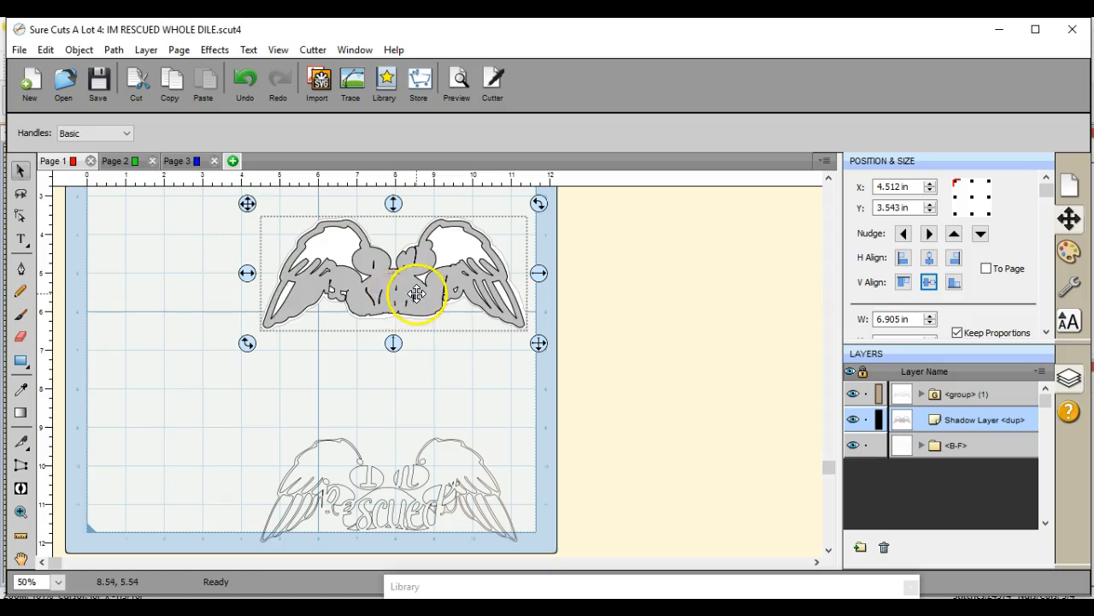
Step: Place the outline design over the shadow layer and cut silhouette and center all three horizontally and vertically
drag(366, 468, 383, 259)
drag(214, 207, 592, 368)
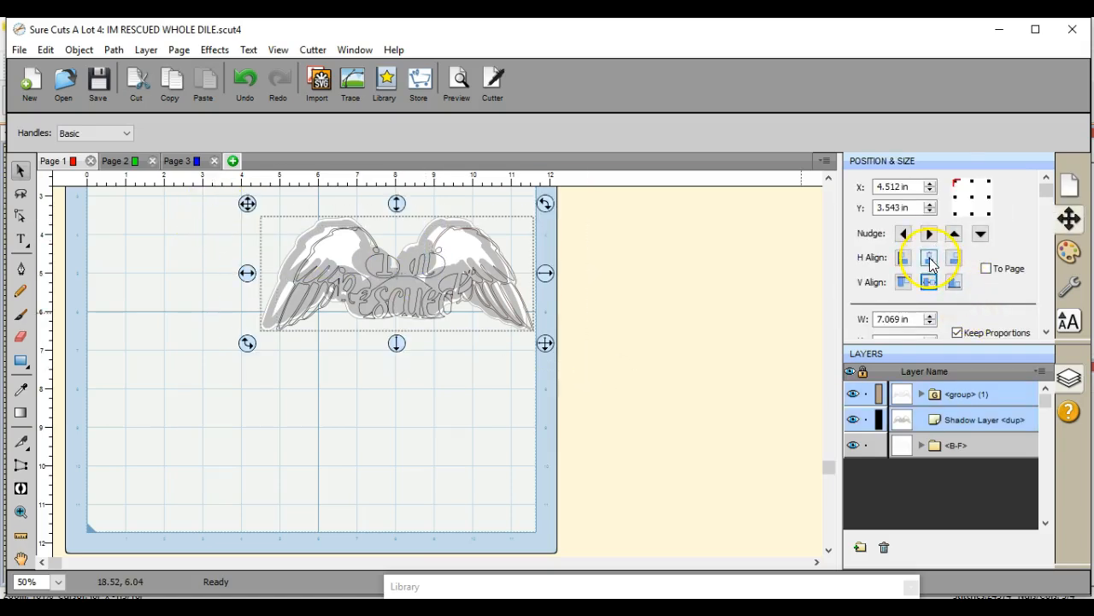
click(929, 257)
click(930, 282)
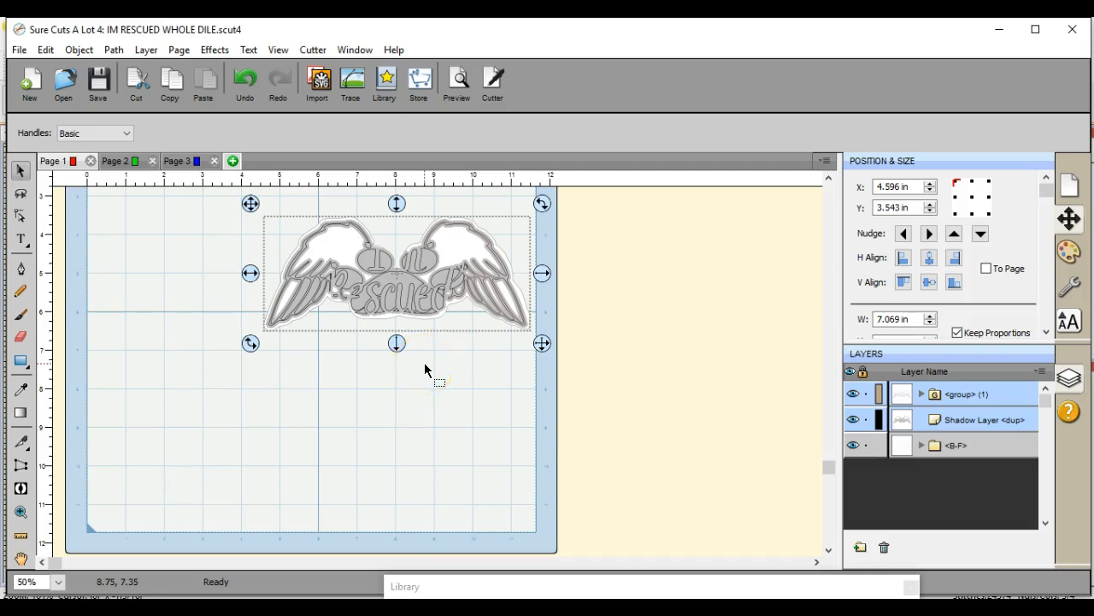
Step: Move the whole aligned wing stack to the page's left edge at about X 0.1 in, Y 5.0 in
drag(396, 202, 400, 399)
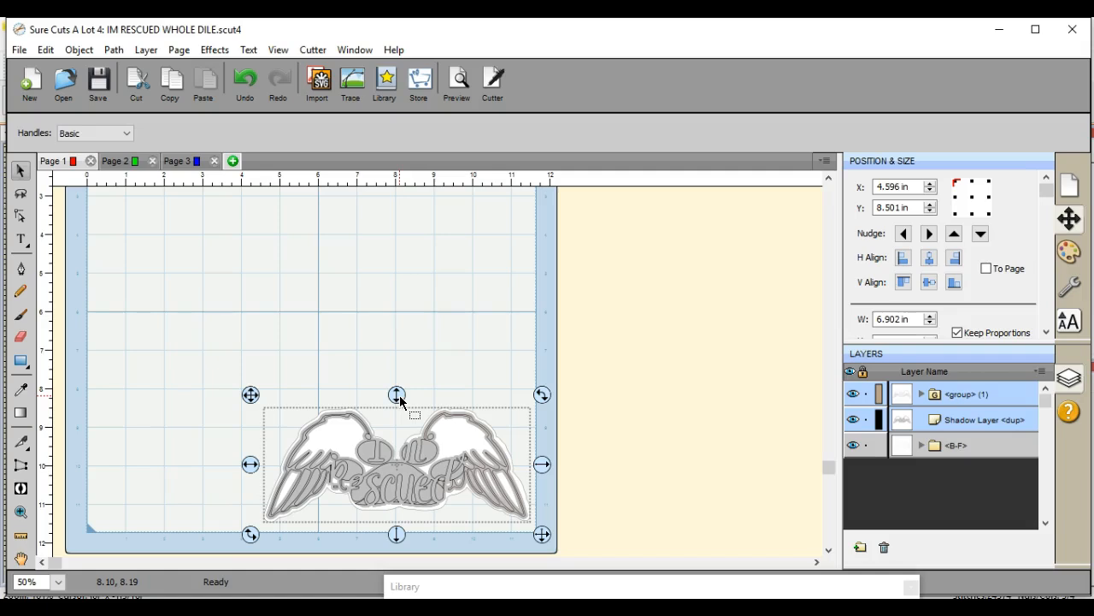
drag(251, 394, 79, 178)
click(218, 330)
click(216, 258)
drag(220, 270, 224, 353)
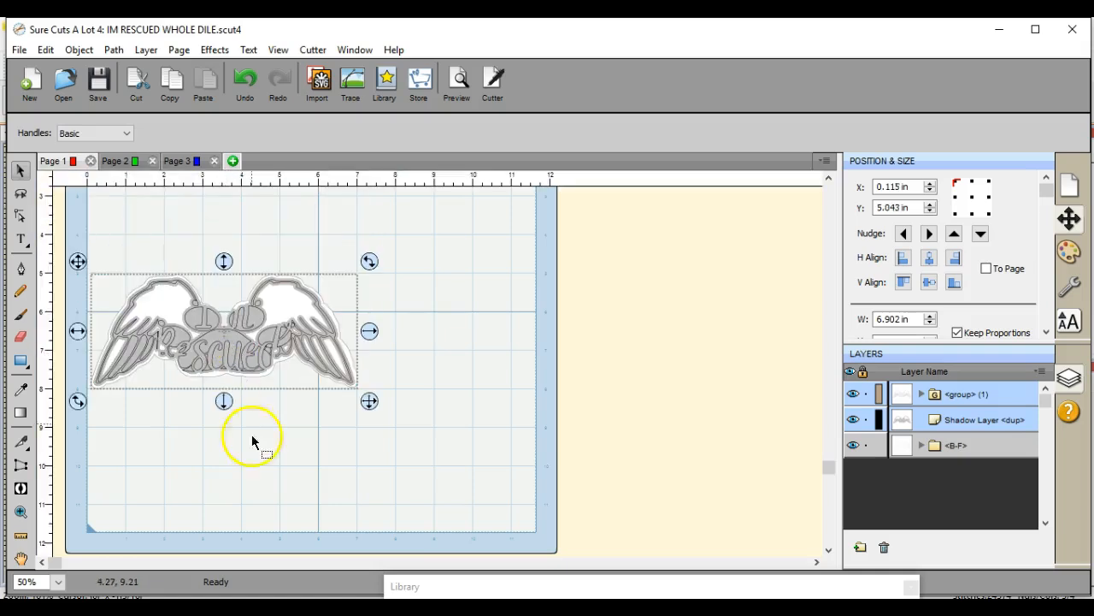
Step: Move only the outline design up off the stack to about X 0.1 in, Y 2.7 in
click(281, 496)
click(213, 308)
drag(215, 319, 208, 223)
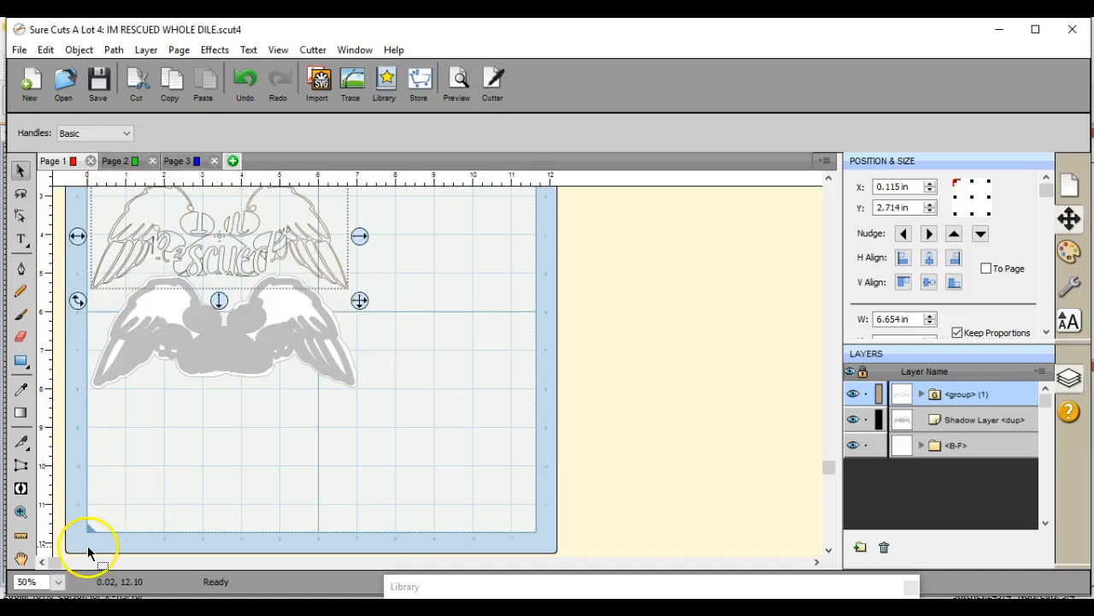